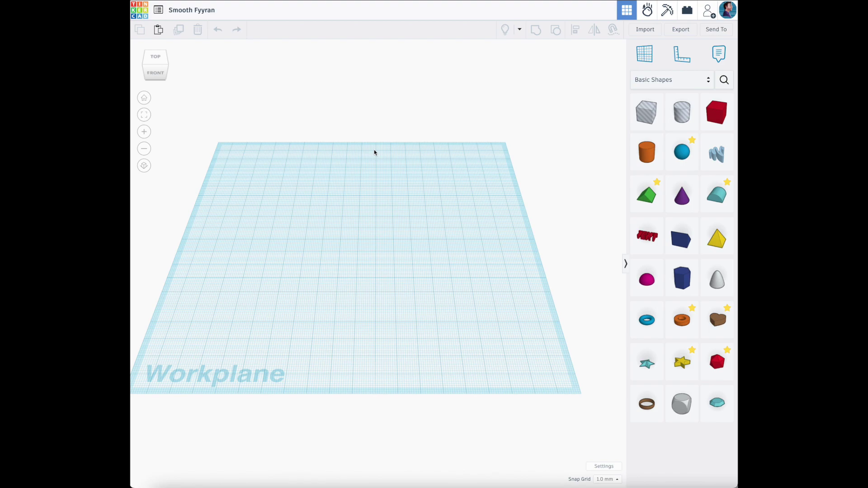
# - Search the community shapes for "building" and place the apartment building top and the entrance building with front stairs near the workplane's back edge
pyautogui.click(725, 80)
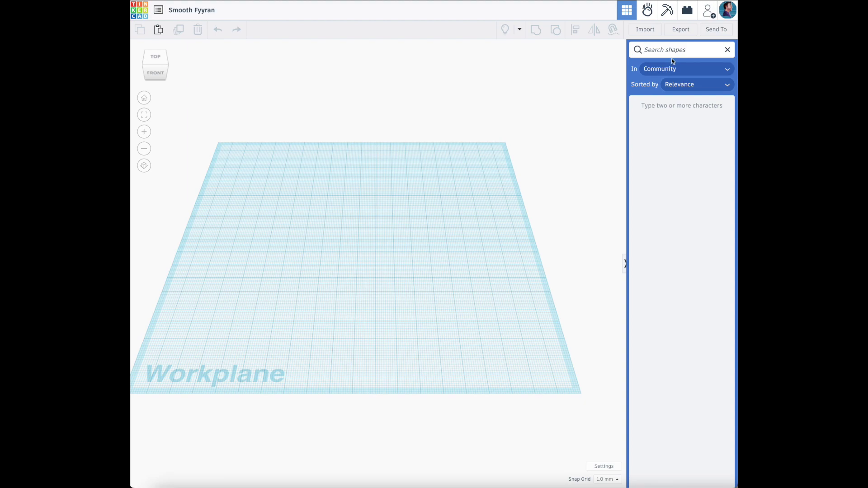
pyautogui.write('building')
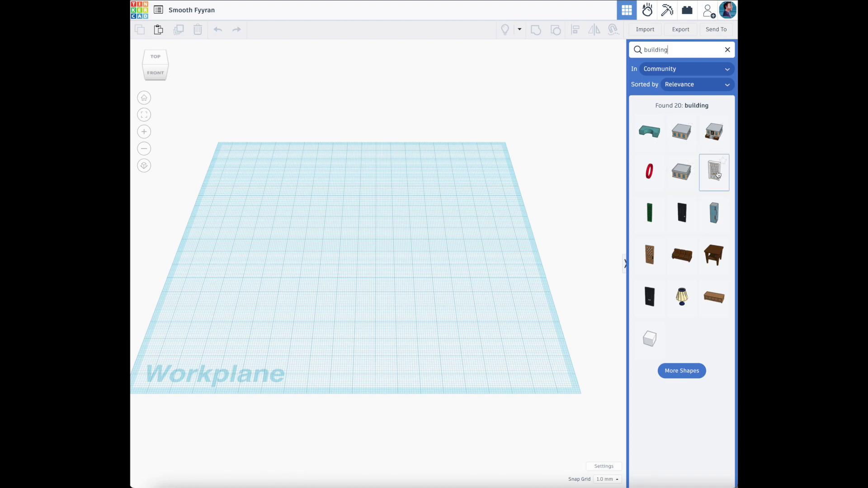
pyautogui.click(685, 176)
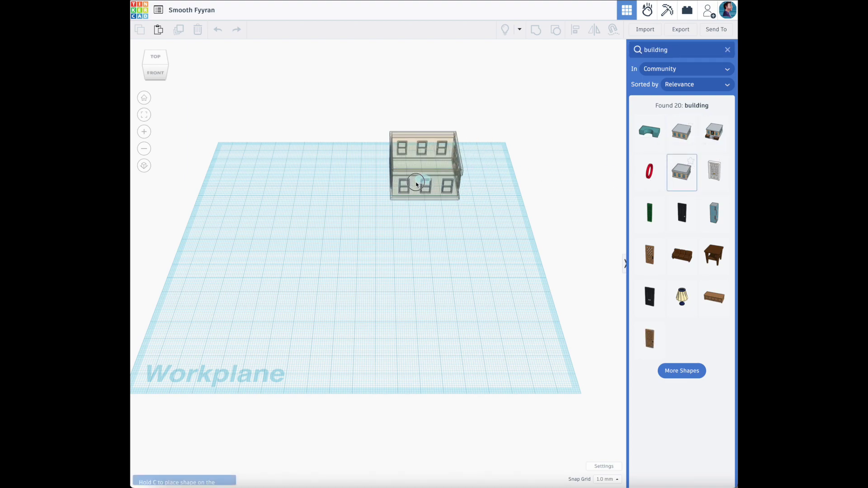
pyautogui.click(430, 189)
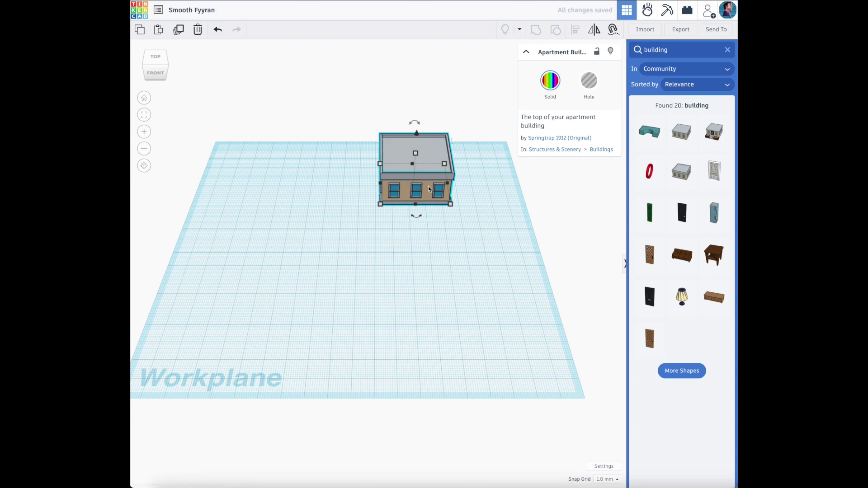
pyautogui.click(714, 132)
pyautogui.click(323, 197)
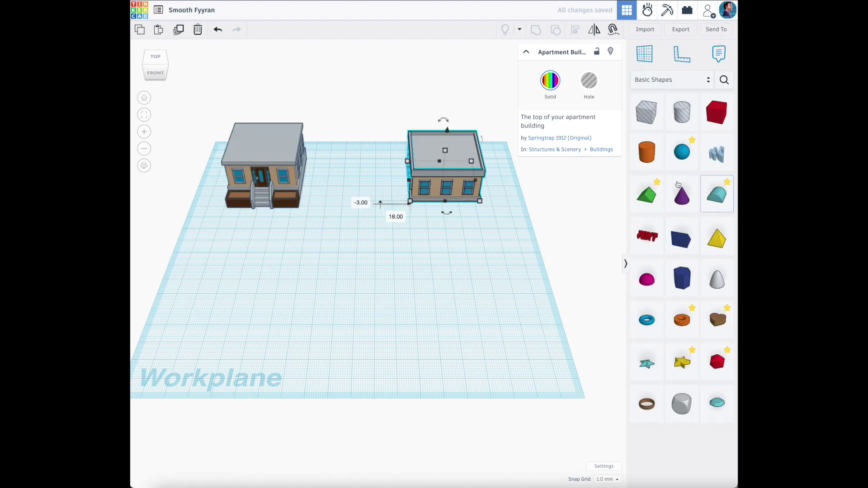
# - Add a text shape reading "Library" on the roof of the entrance building
pyautogui.click(647, 236)
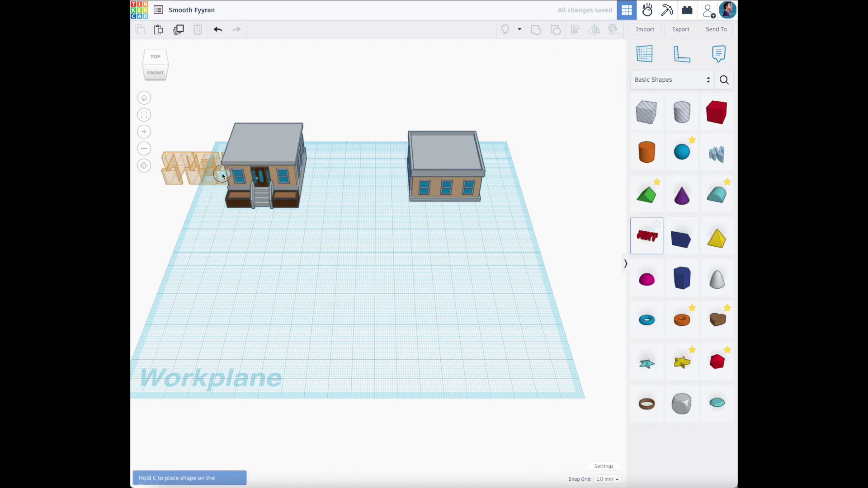
pyautogui.click(268, 140)
pyautogui.write('Library')
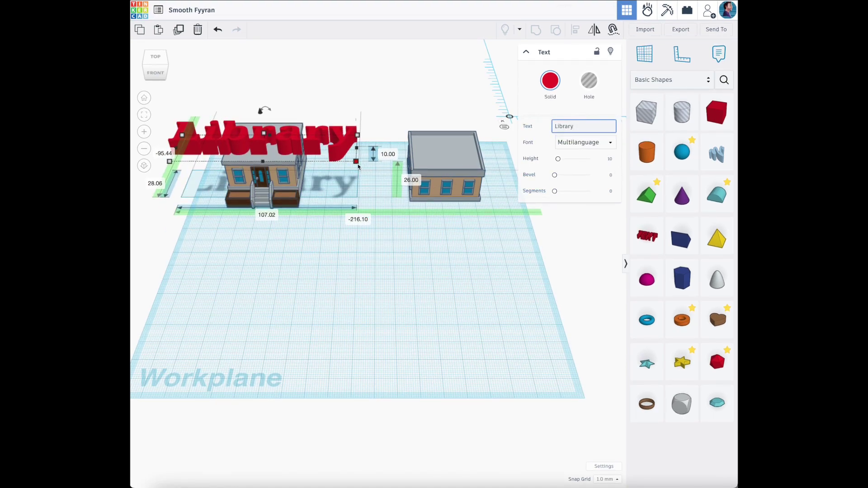
# - Shrink the "Library" text to about 35 by 9 mm and position it across the roof of the entrance building
pyautogui.moveTo(356, 161); pyautogui.dragTo(268, 141)
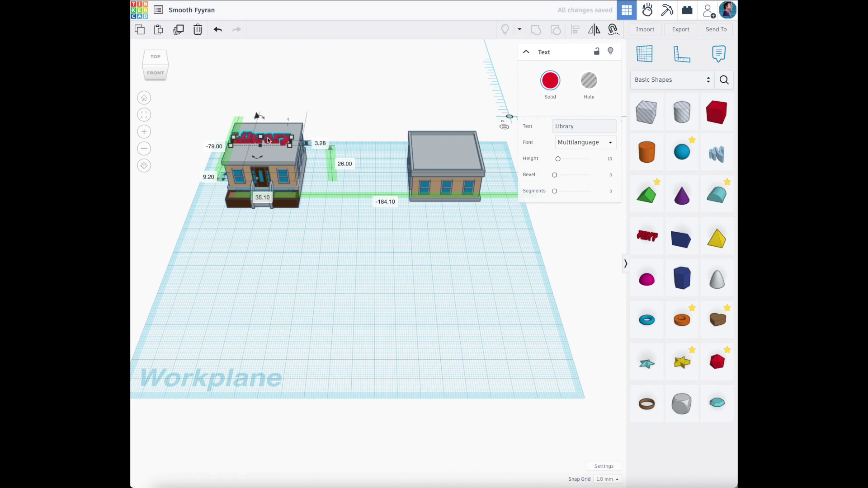
pyautogui.click(285, 225)
pyautogui.moveTo(261, 146); pyautogui.dragTo(264, 139)
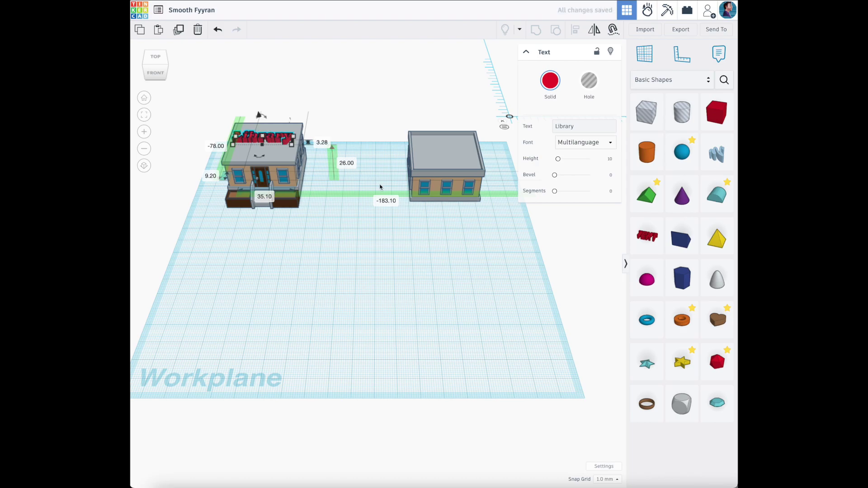
# - Add a text shape reading "$" on the roof of the apartment building top
pyautogui.click(449, 138)
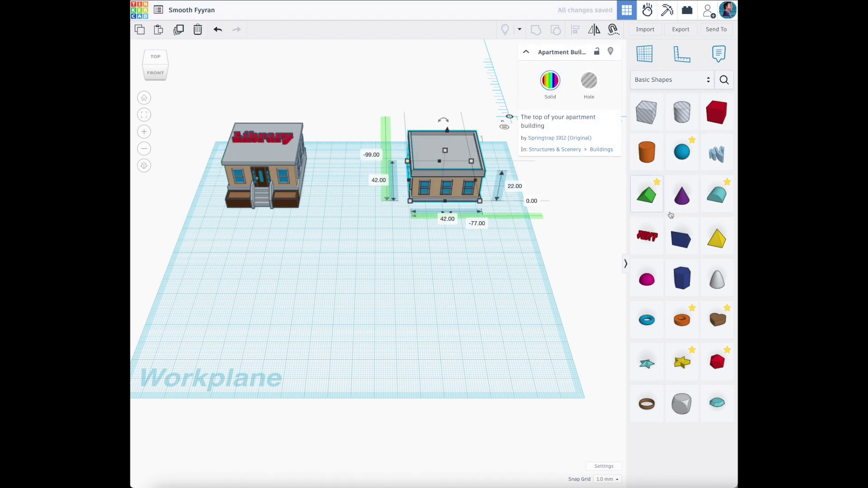
pyautogui.moveTo(647, 236); pyautogui.dragTo(452, 162)
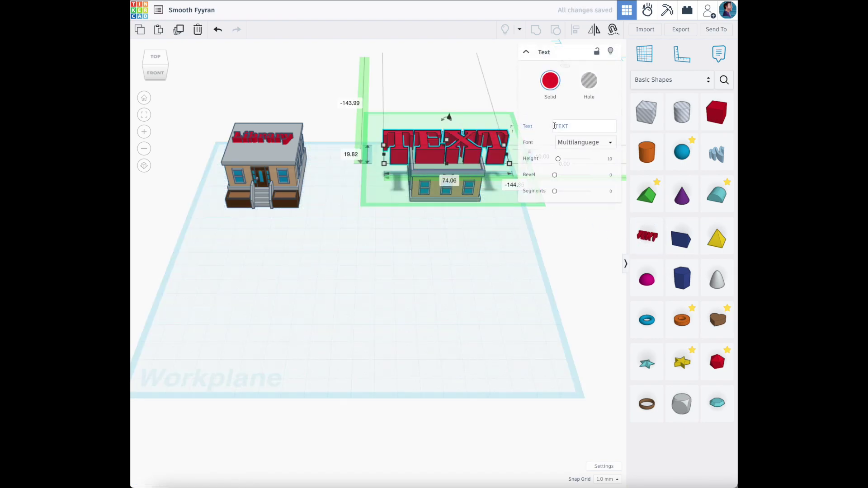
pyautogui.click(527, 125)
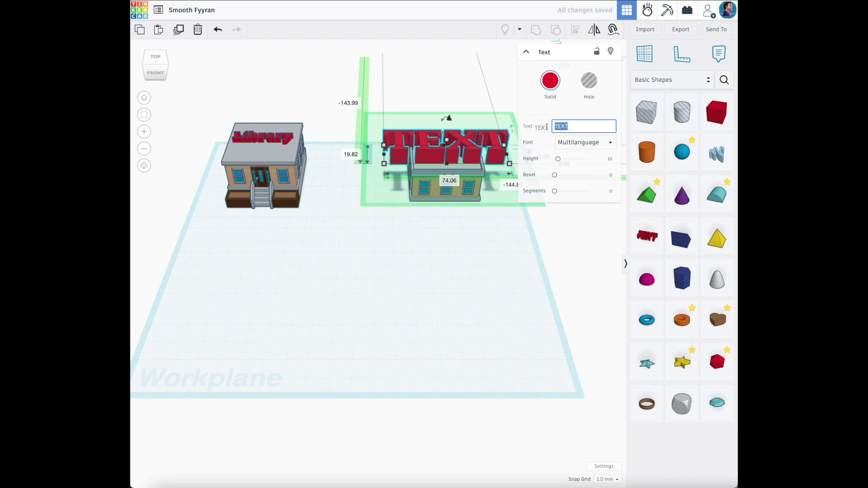
pyautogui.write('S')
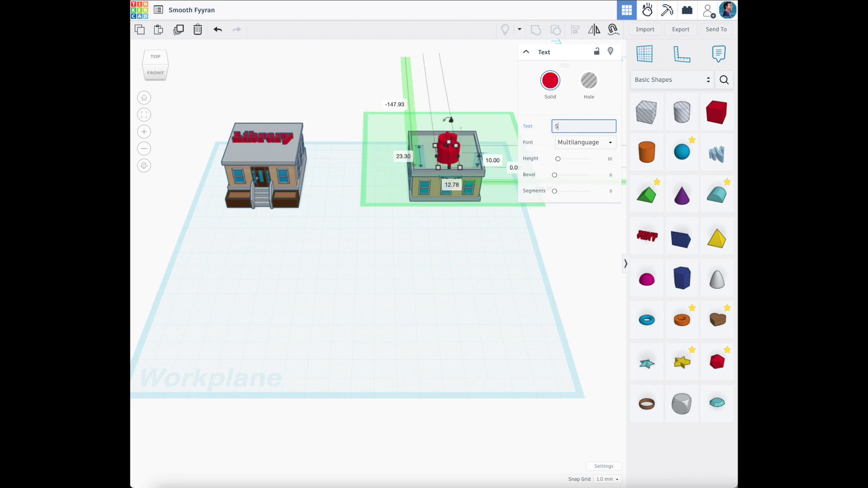
pyautogui.click(516, 289)
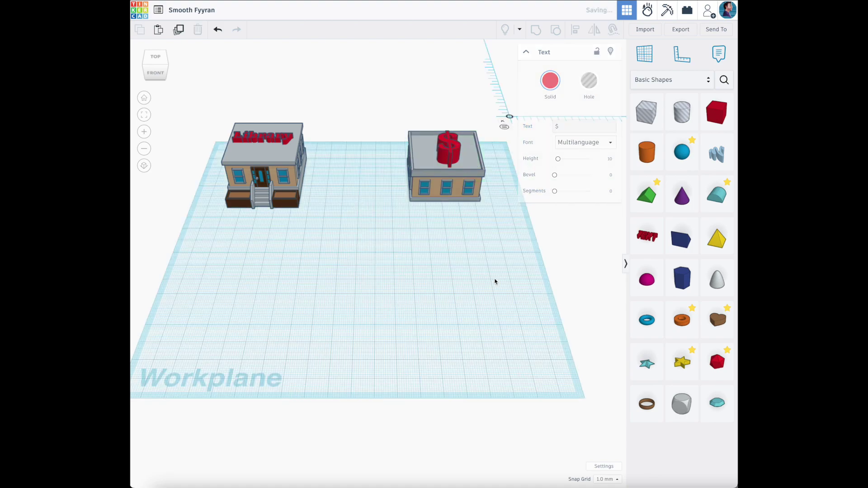
# - Reduce the dollar sign's height to 5 mm and seat it on the roof at 20 mm elevation
pyautogui.click(452, 155)
pyautogui.moveTo(448, 152); pyautogui.dragTo(447, 149)
pyautogui.click(442, 264)
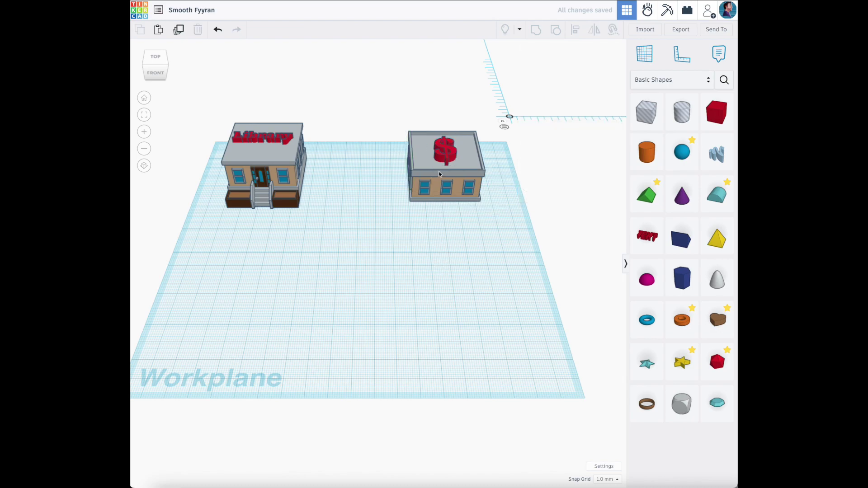
pyautogui.click(445, 157)
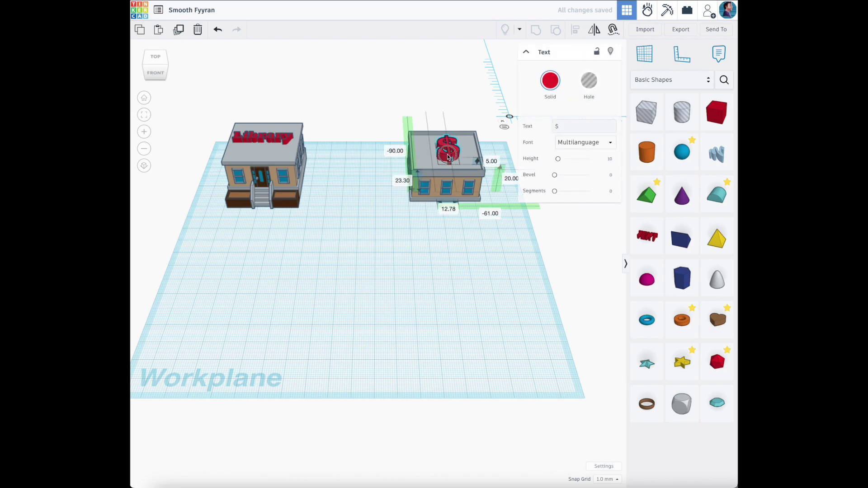
pyautogui.click(428, 262)
pyautogui.click(724, 79)
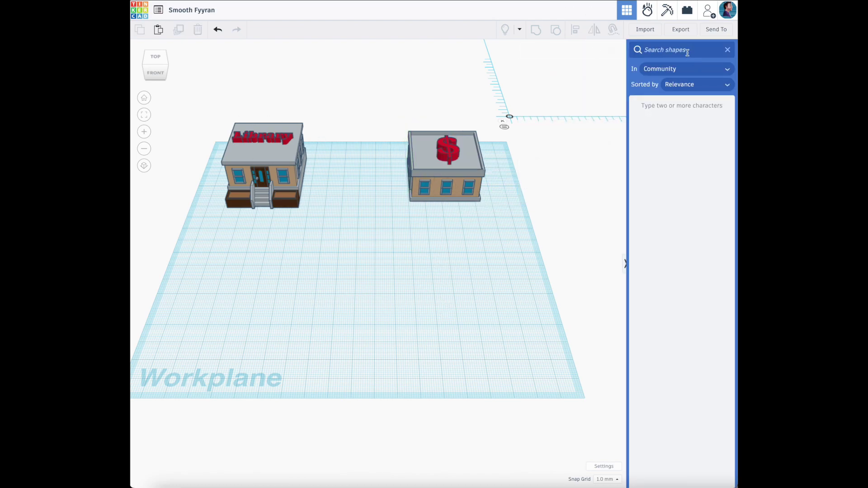
pyautogui.click(725, 69)
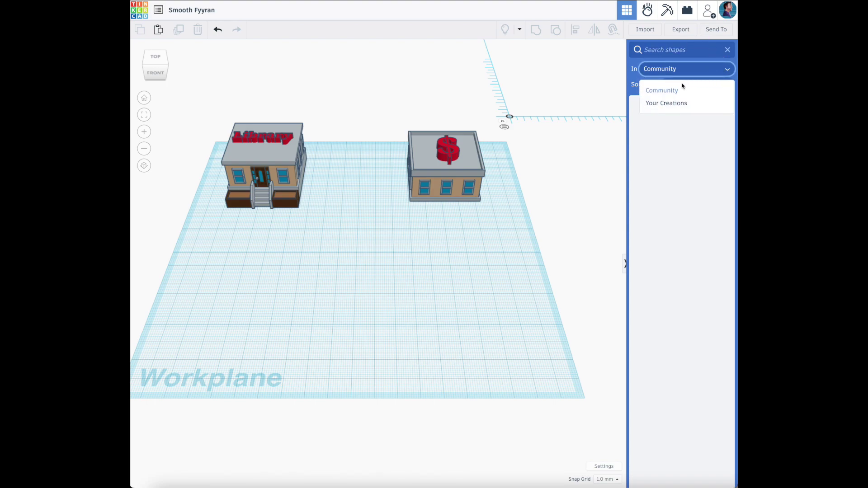
pyautogui.click(728, 50)
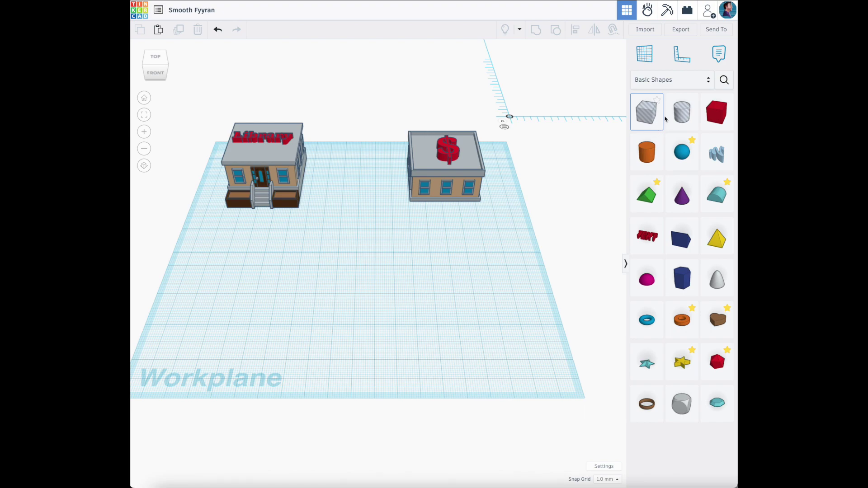
pyautogui.moveTo(717, 112); pyautogui.dragTo(345, 277)
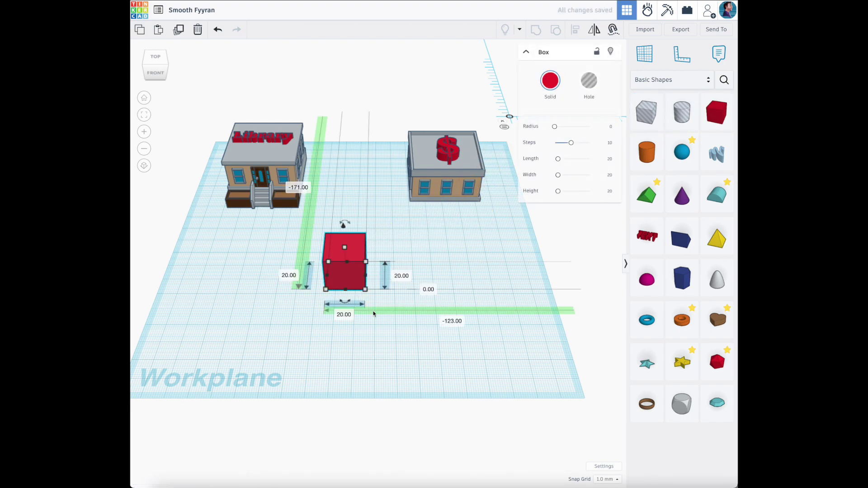
pyautogui.press('Delete')
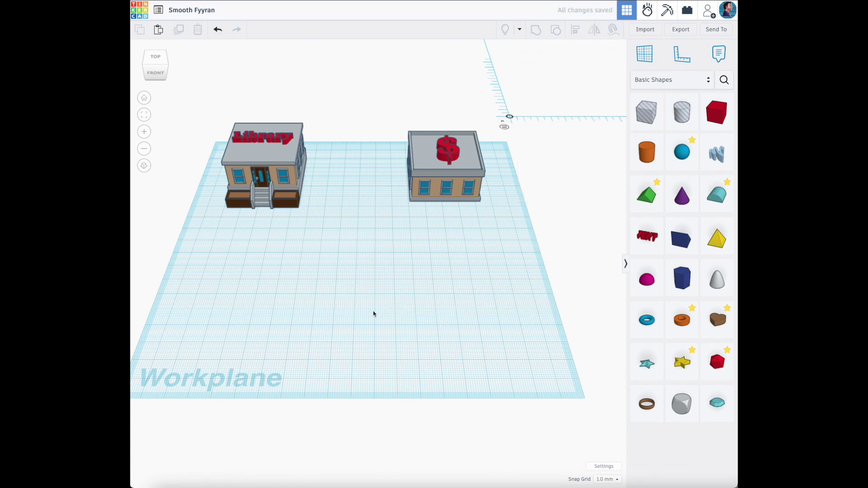
# - Place a cylinder on the open workplane in front of the buildings and set its width and height to 1 mm
pyautogui.moveTo(646, 153); pyautogui.dragTo(401, 282)
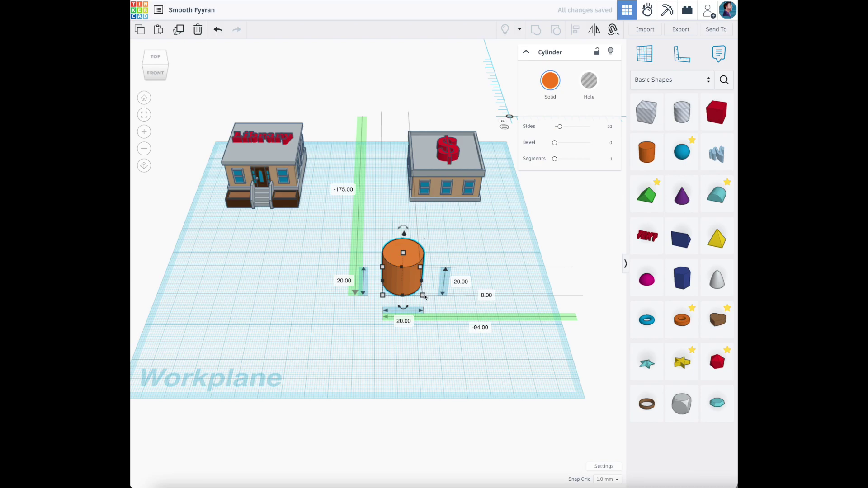
pyautogui.click(407, 320)
pyautogui.write('1')
pyautogui.press('Tab')
pyautogui.write('1')
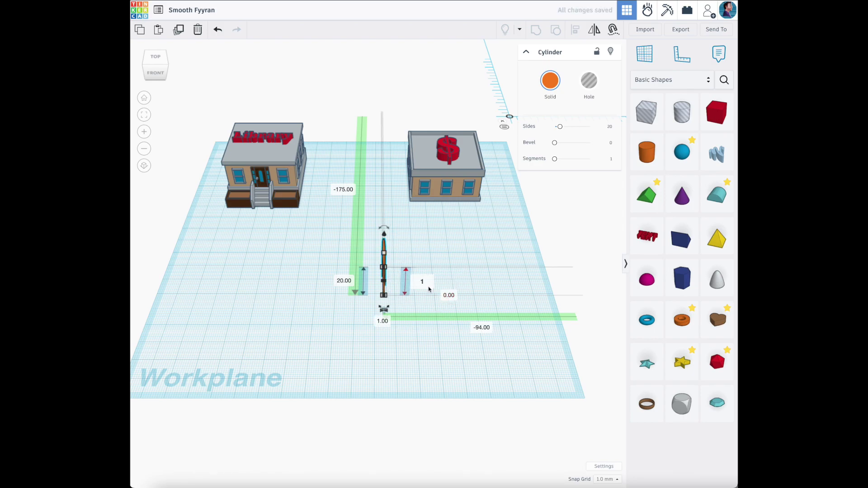
pyautogui.press('Return')
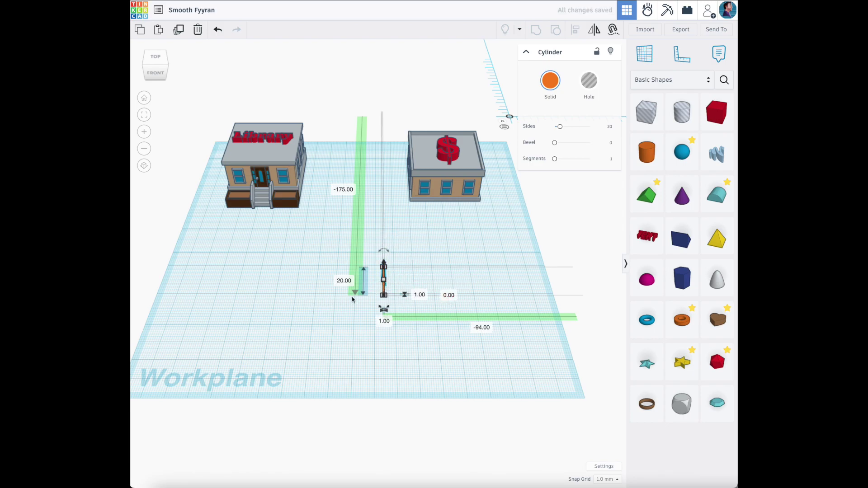
# - Set the cylinder's length to 1 mm and its height to 20 mm to form a thin pole
pyautogui.click(353, 299)
pyautogui.click(383, 281)
pyautogui.click(345, 282)
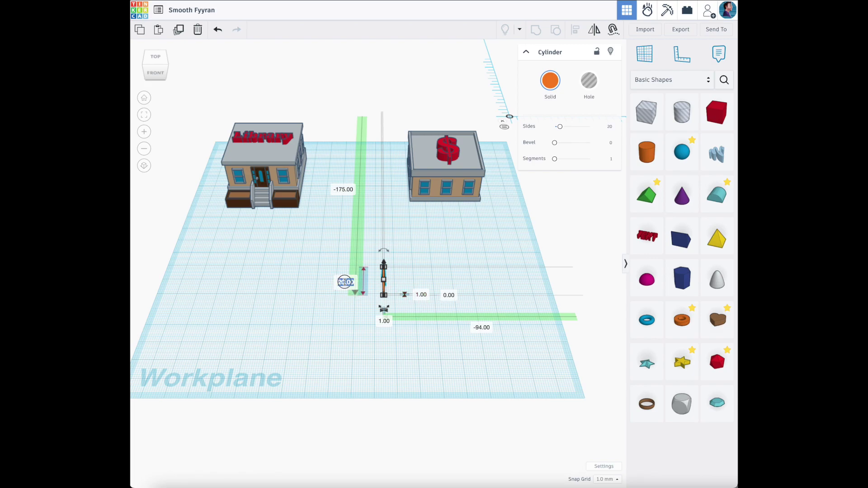
pyautogui.write('1')
pyautogui.press('Return')
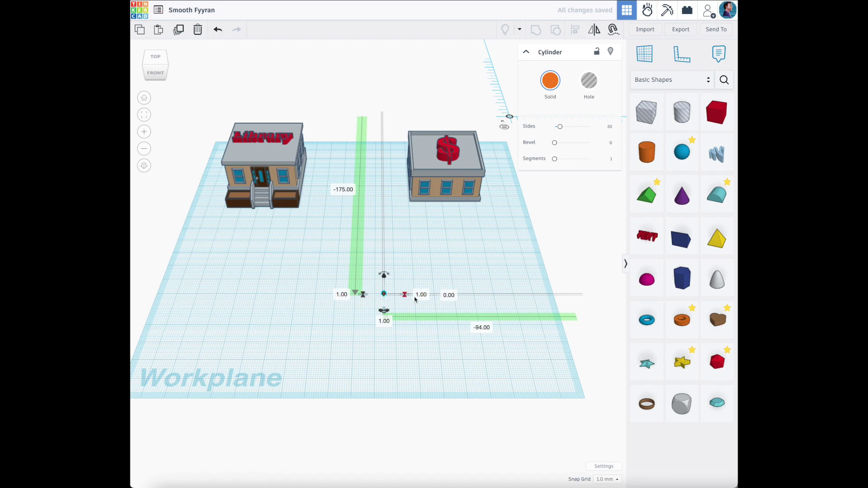
pyautogui.click(420, 294)
pyautogui.write('20')
pyautogui.press('Return')
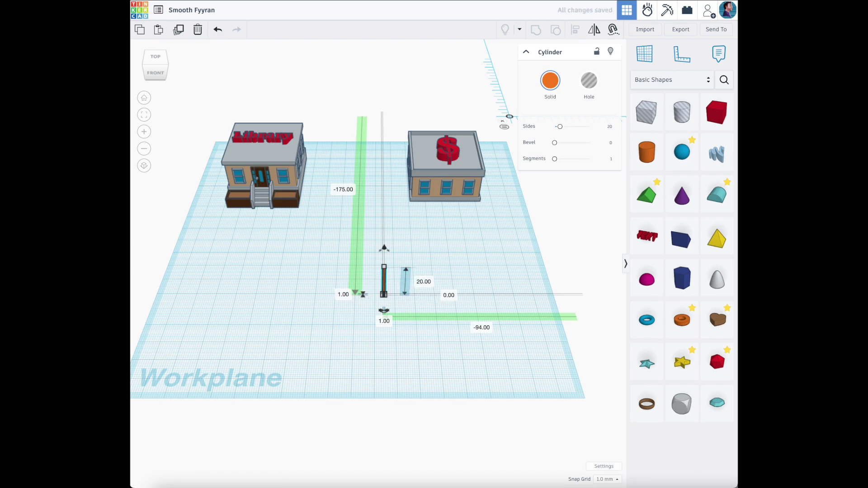
pyautogui.click(371, 339)
# - Move the pole towards the library's front and set its length and width to 2 mm
pyautogui.moveTo(385, 287); pyautogui.dragTo(320, 270)
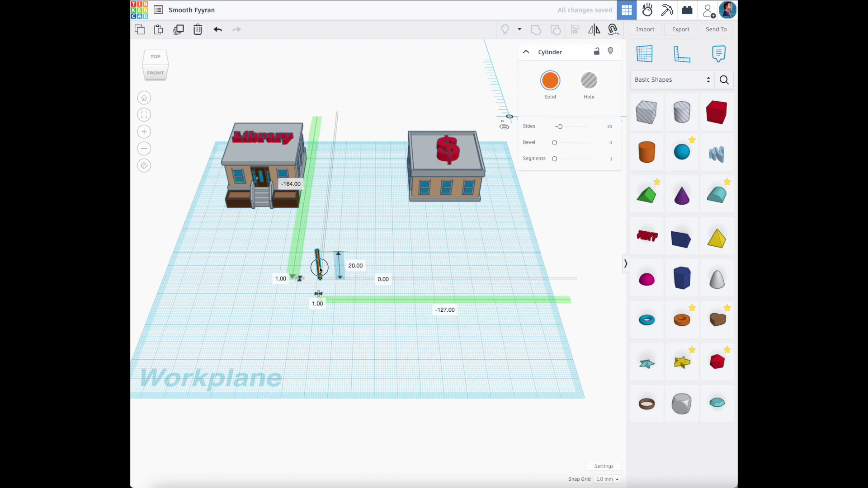
pyautogui.click(157, 74)
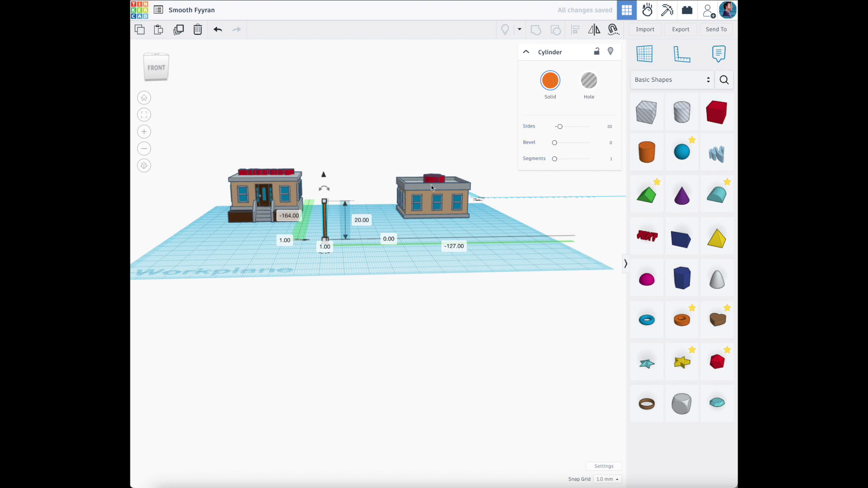
pyautogui.click(285, 240)
pyautogui.press('Return')
pyautogui.click(288, 242)
pyautogui.write('2')
pyautogui.press('Return')
pyautogui.click(396, 252)
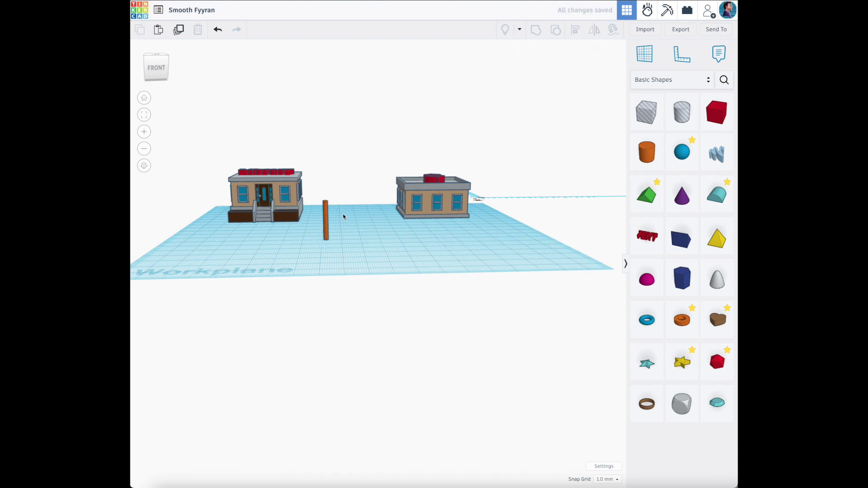
# - Bevel the ends of the pole and select it in a close-up view
pyautogui.click(327, 220)
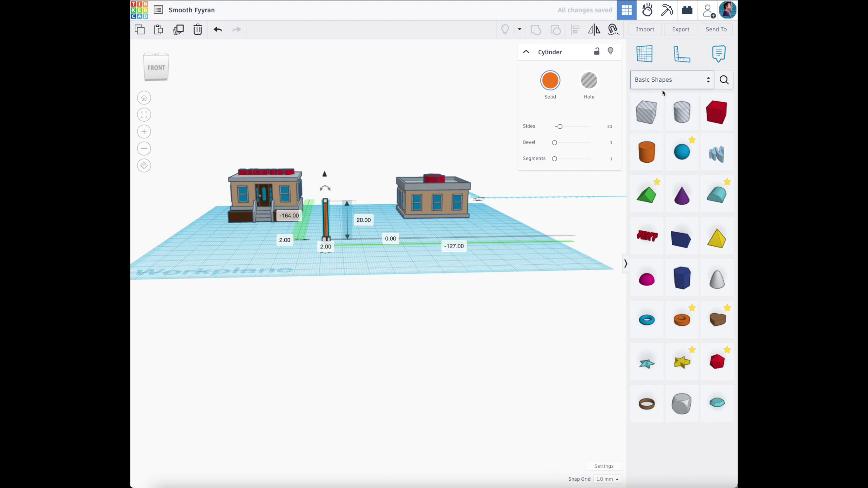
pyautogui.moveTo(556, 143); pyautogui.dragTo(570, 143)
pyautogui.click(385, 254)
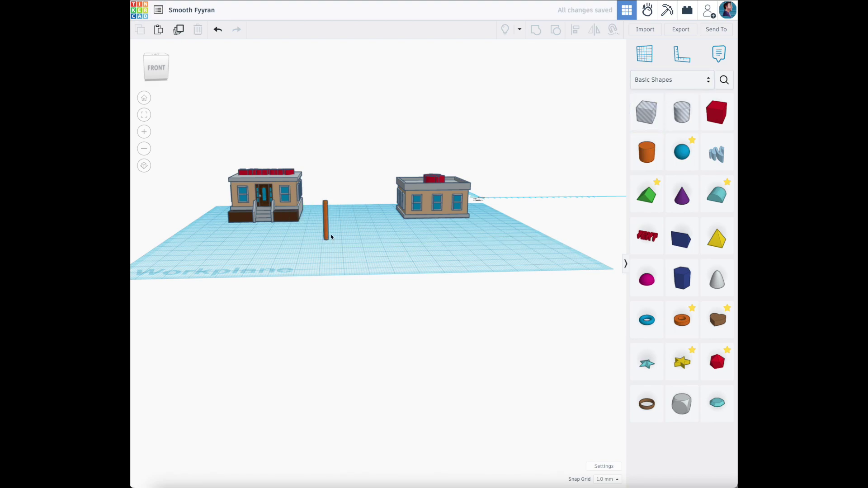
pyautogui.scroll(5, 330, 236)
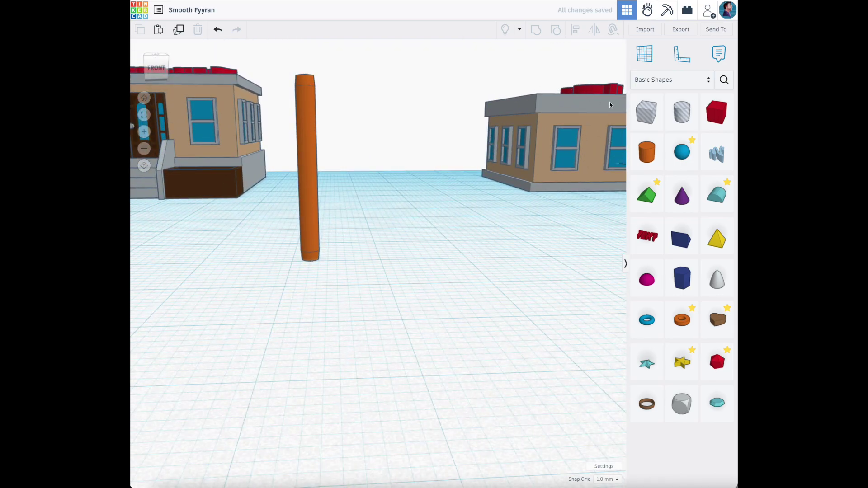
pyautogui.click(303, 134)
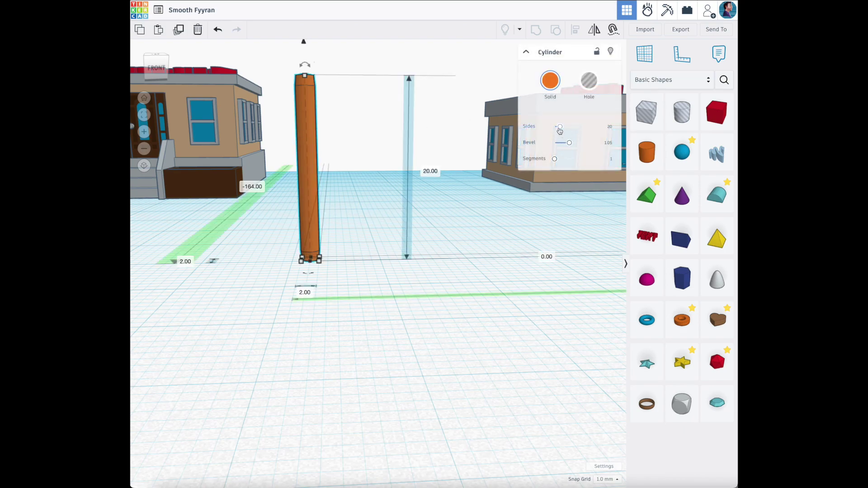
# - Smooth the pole by setting its sides to 64 and its segments to 8
pyautogui.moveTo(560, 128); pyautogui.dragTo(591, 126)
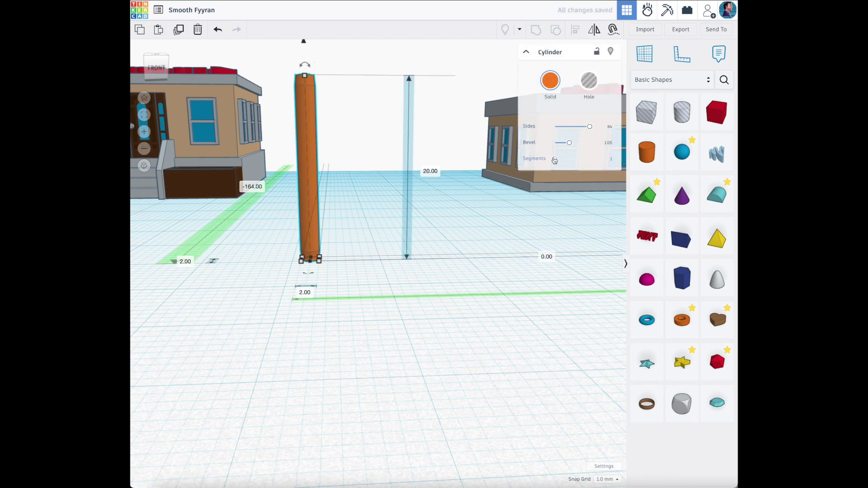
pyautogui.moveTo(555, 159); pyautogui.dragTo(582, 159)
pyautogui.click(351, 152)
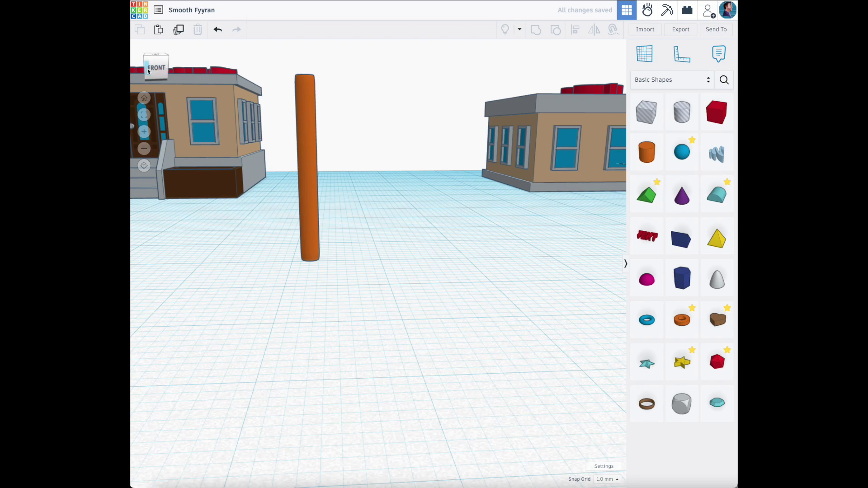
# - Duplicate the pole and shift the copy sideways so it stands beside the original
pyautogui.moveTo(152, 66); pyautogui.dragTo(146, 74)
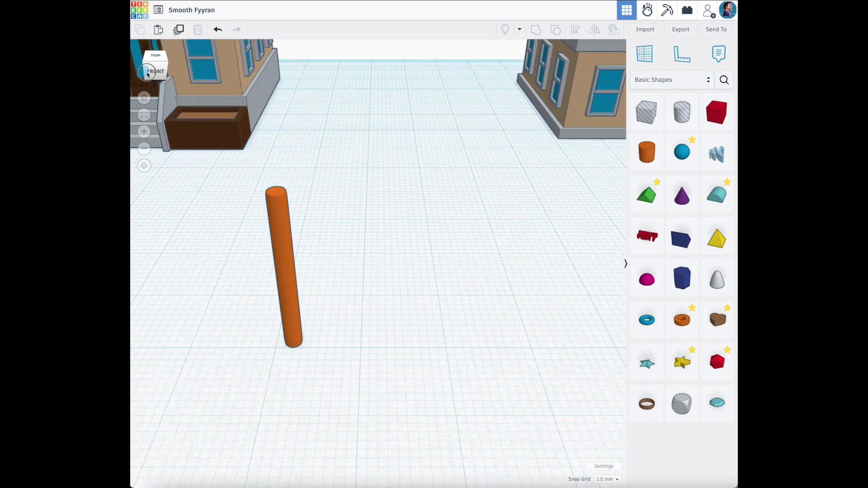
pyautogui.click(273, 226)
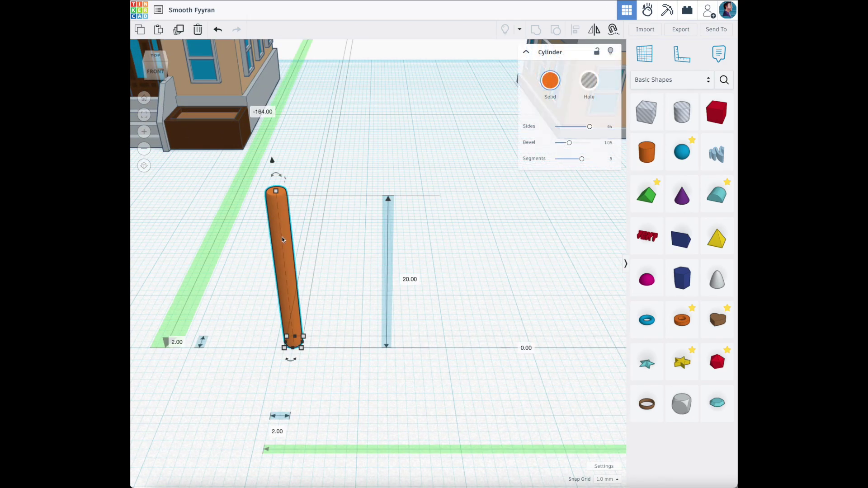
pyautogui.hotkey('ctrl', 'd')
pyautogui.press('Right')
pyautogui.press('Right')
pyautogui.press('Right')
pyautogui.press('Right')
pyautogui.press('Right')
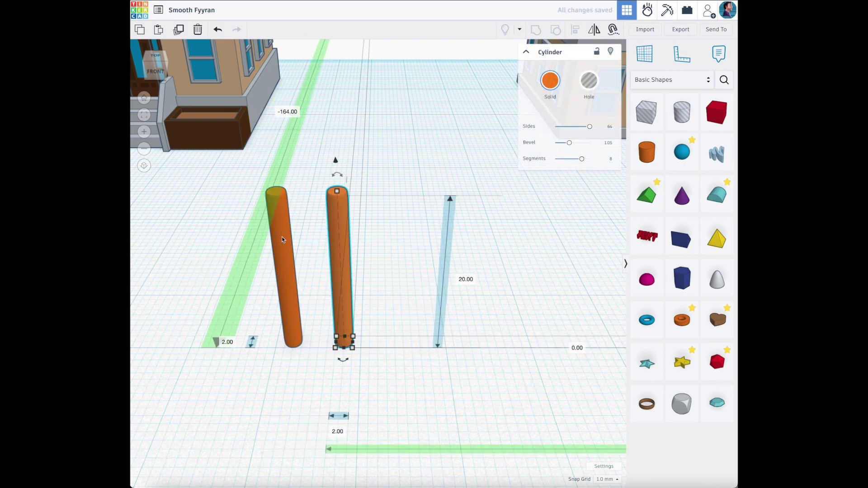
# - Repeat the spaced duplication to form a straight row of six poles, 32 mm wide overall
pyautogui.hotkey('ctrl', 'd')
pyautogui.hotkey('ctrl', 'd')
pyautogui.hotkey('ctrl', 'd')
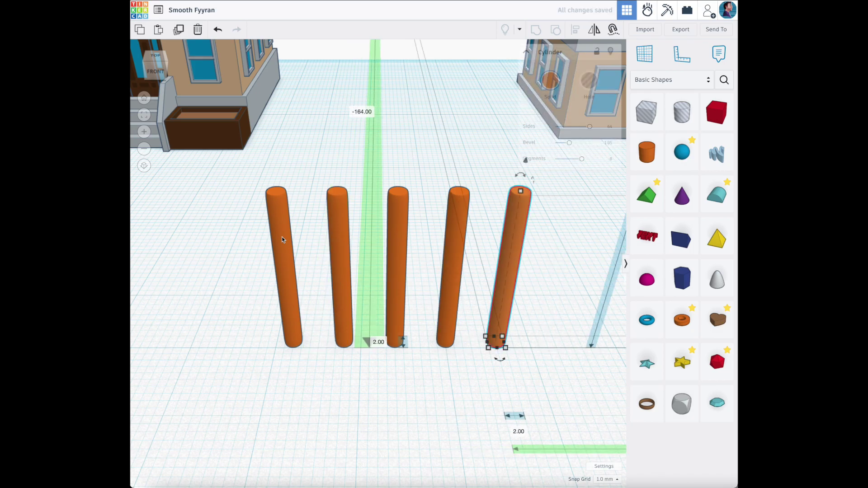
pyautogui.scroll(-2, 276, 237)
pyautogui.scroll(-1, 273, 237)
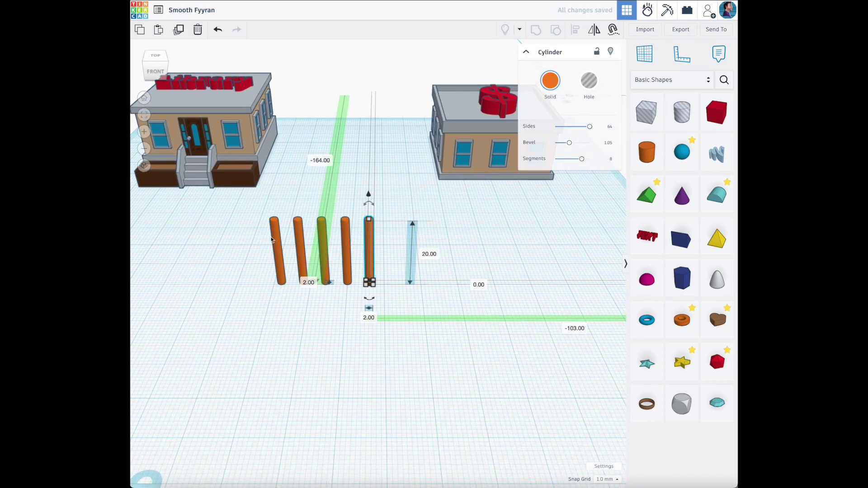
pyautogui.hotkey('ctrl', 'd')
pyautogui.click(308, 305)
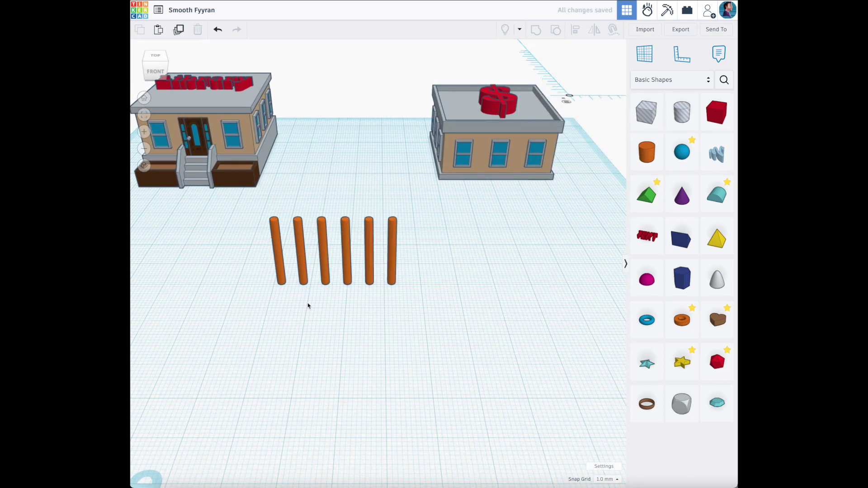
# - Group the six poles into one object
pyautogui.moveTo(449, 287); pyautogui.dragTo(246, 227)
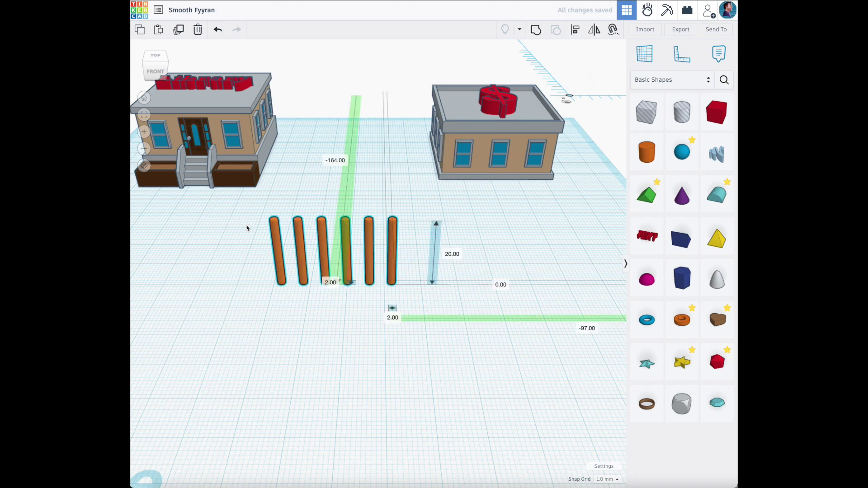
pyautogui.click(536, 30)
pyautogui.click(357, 358)
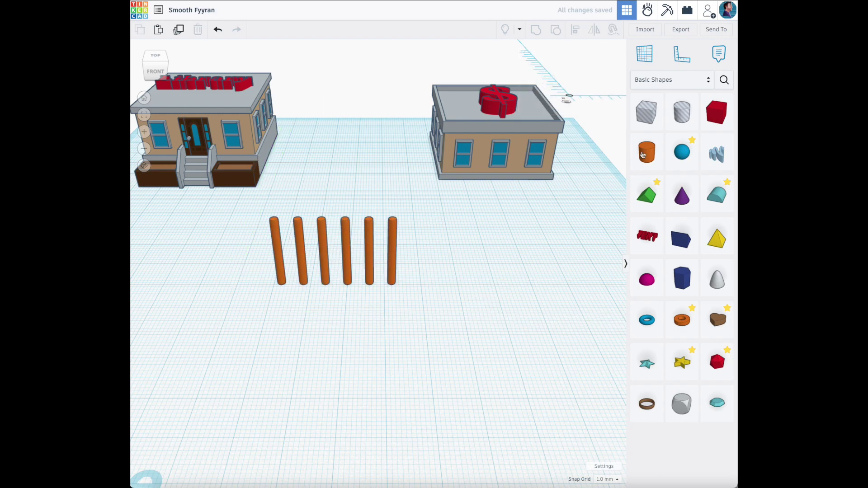
# - Place a box behind the row of poles and widen it to about 31 mm along the row
pyautogui.moveTo(717, 113); pyautogui.dragTo(322, 212)
pyautogui.moveTo(145, 77); pyautogui.dragTo(135, 73)
pyautogui.moveTo(560, 263); pyautogui.dragTo(484, 253)
pyautogui.moveTo(469, 284); pyautogui.dragTo(463, 311)
pyautogui.click(388, 280)
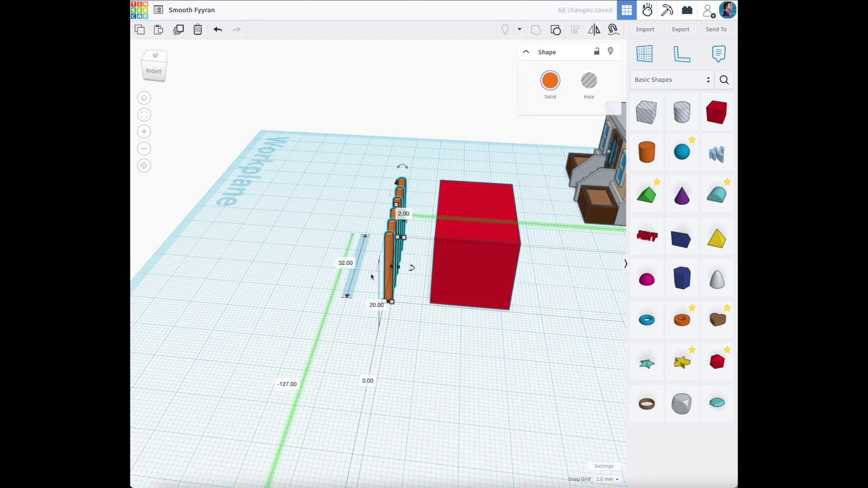
# - Set the red box's width along the pole row to 35 mm
pyautogui.click(492, 288)
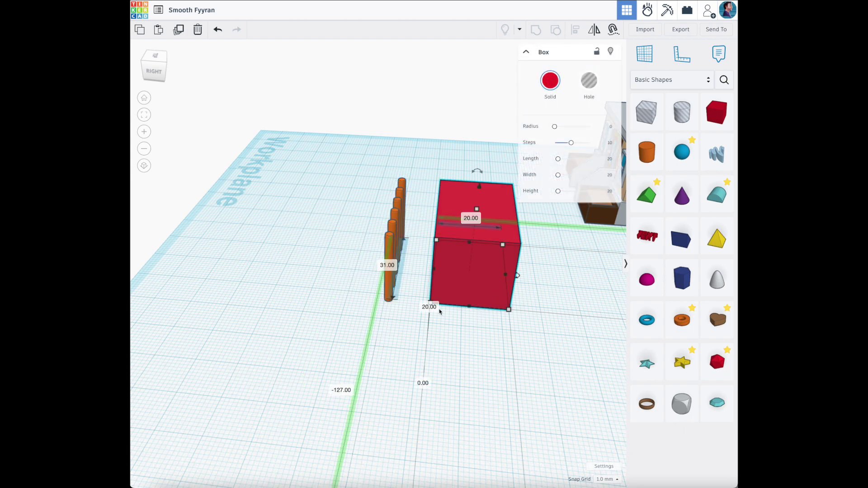
pyautogui.click(172, 83)
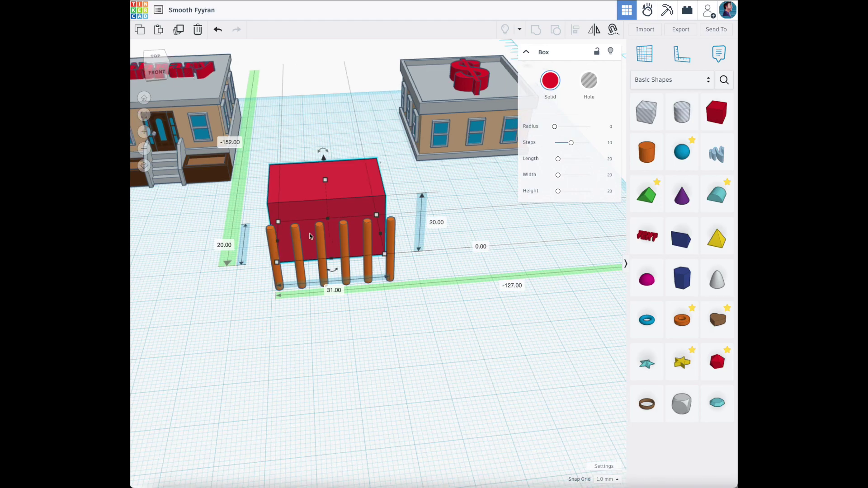
pyautogui.click(334, 289)
pyautogui.press('Return')
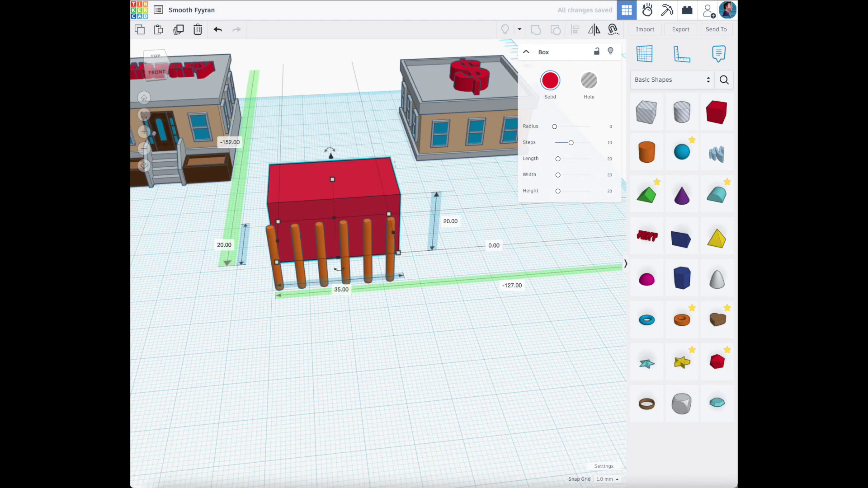
# - Align the row of poles and the red box on their centres across the width
pyautogui.moveTo(352, 333); pyautogui.dragTo(322, 170)
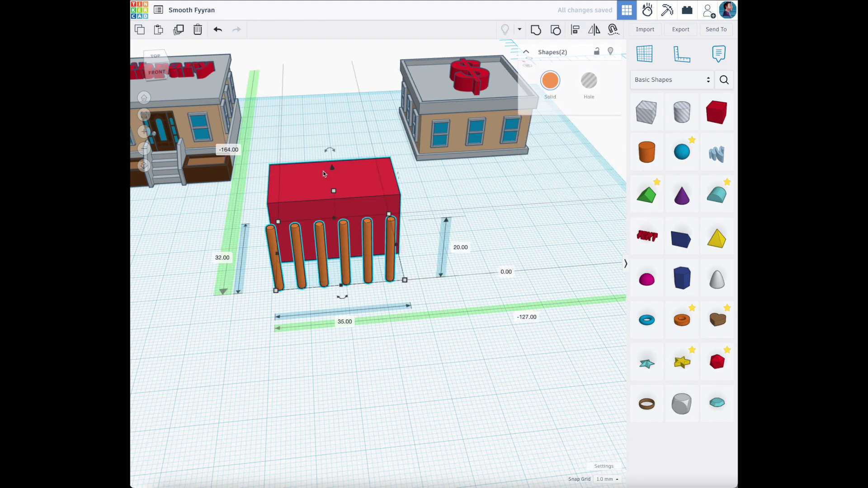
pyautogui.click(574, 30)
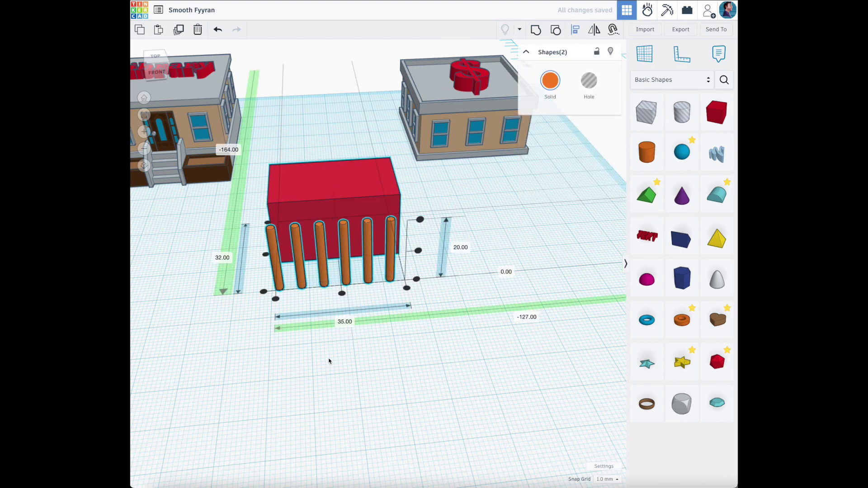
pyautogui.click(342, 295)
pyautogui.click(198, 302)
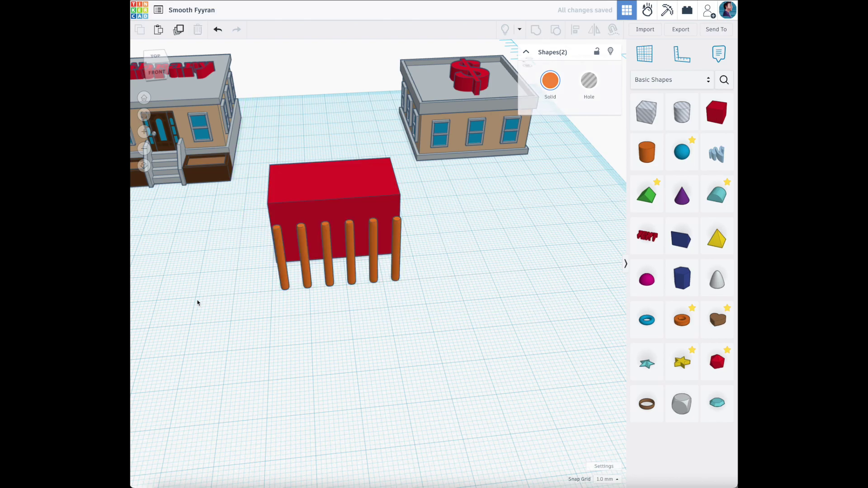
# - Place a roof shape on top of the red box
pyautogui.click(154, 60)
pyautogui.moveTo(154, 58); pyautogui.dragTo(149, 57)
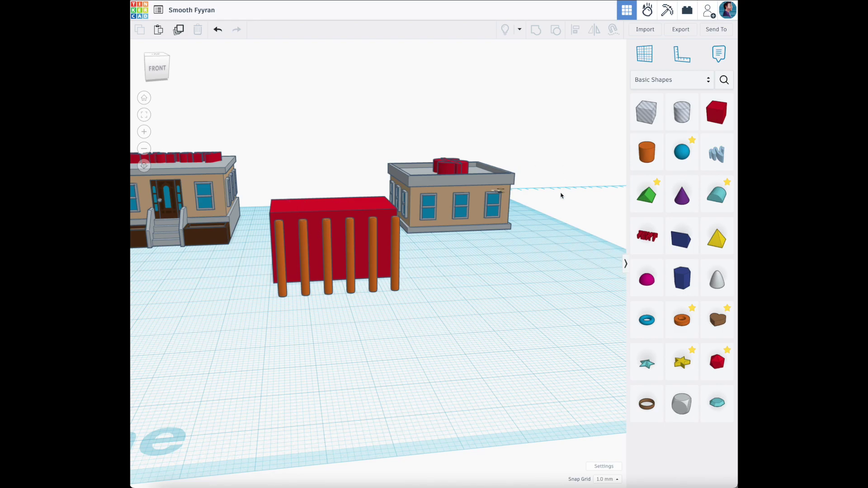
pyautogui.moveTo(649, 196); pyautogui.dragTo(329, 206)
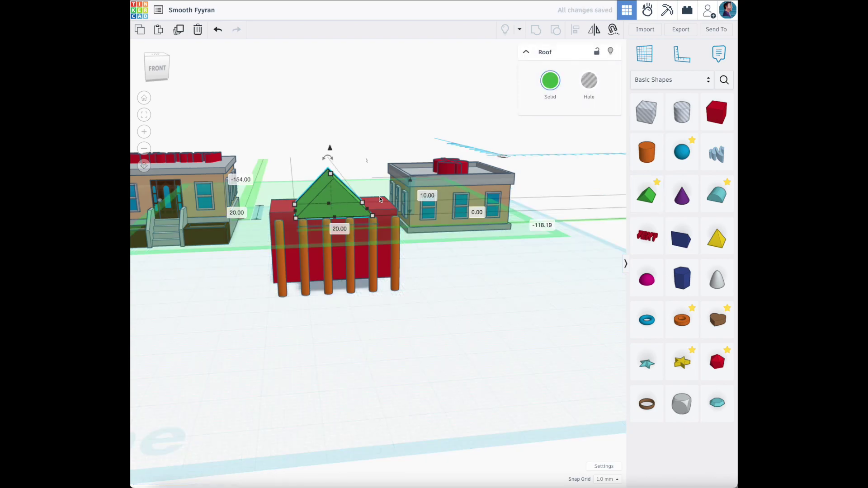
pyautogui.click(174, 77)
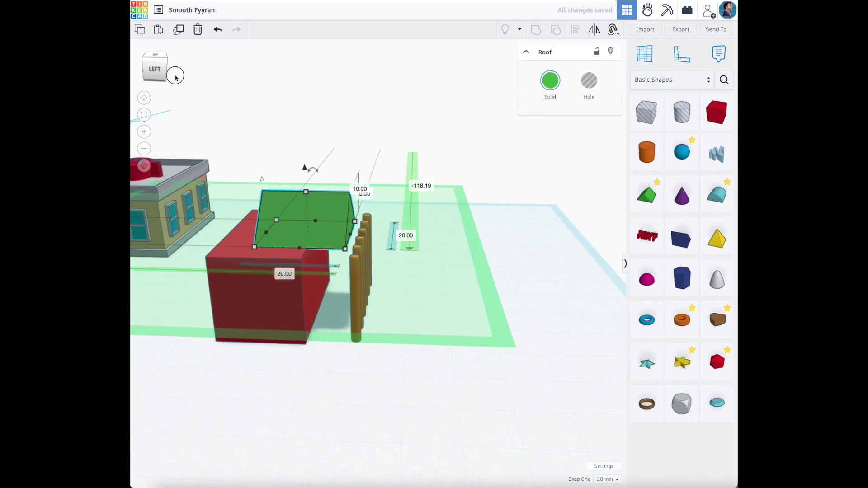
# - Move the grouped row of poles slightly closer to the front of the red box
pyautogui.click(297, 402)
pyautogui.click(354, 326)
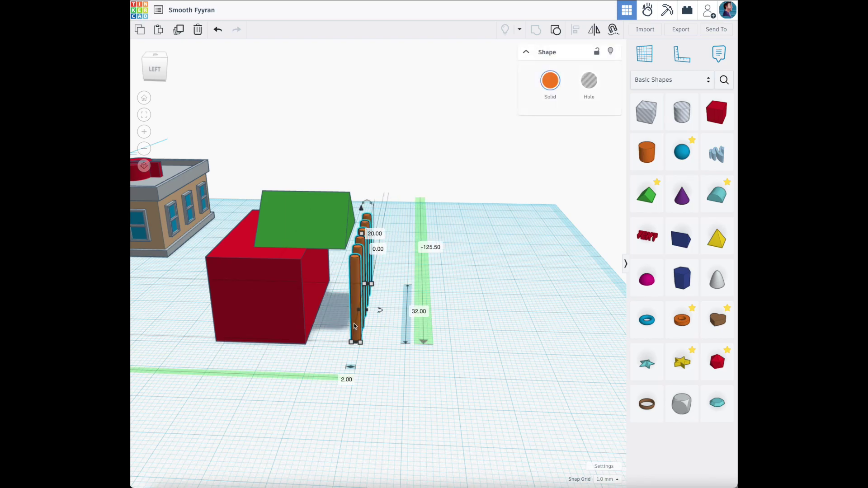
pyautogui.press('Left')
pyautogui.press('Left')
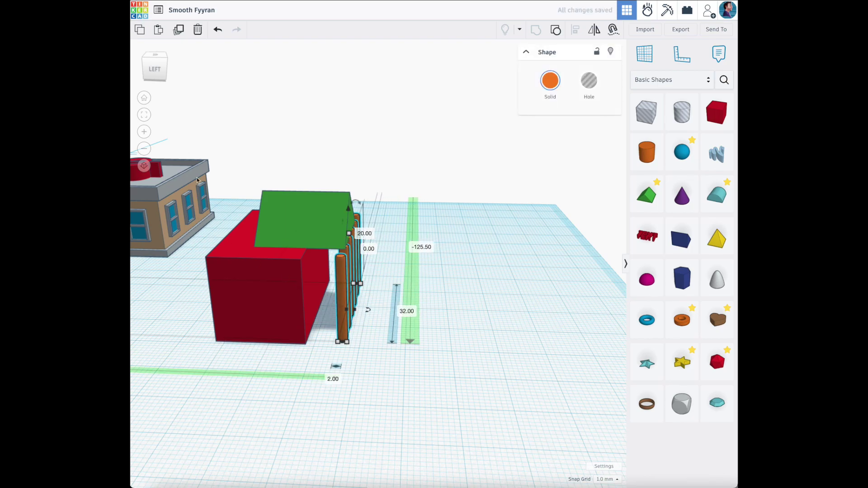
pyautogui.click(159, 75)
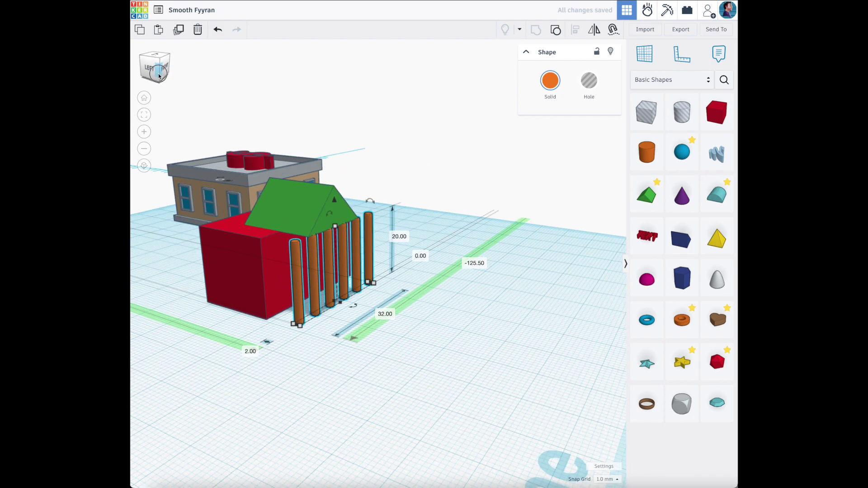
pyautogui.click(483, 444)
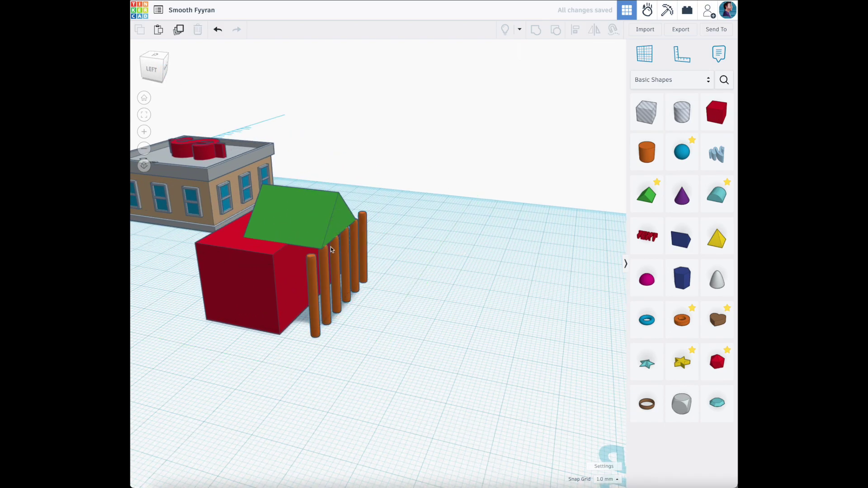
# - Rotate the roof 90° and stretch it to 39 mm by 30 mm so it covers the box and poles
pyautogui.click(321, 231)
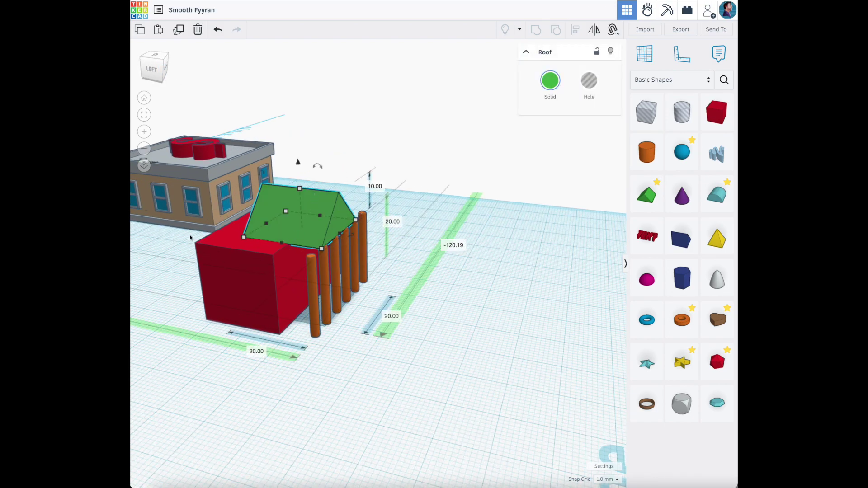
pyautogui.moveTo(155, 68); pyautogui.dragTo(152, 76)
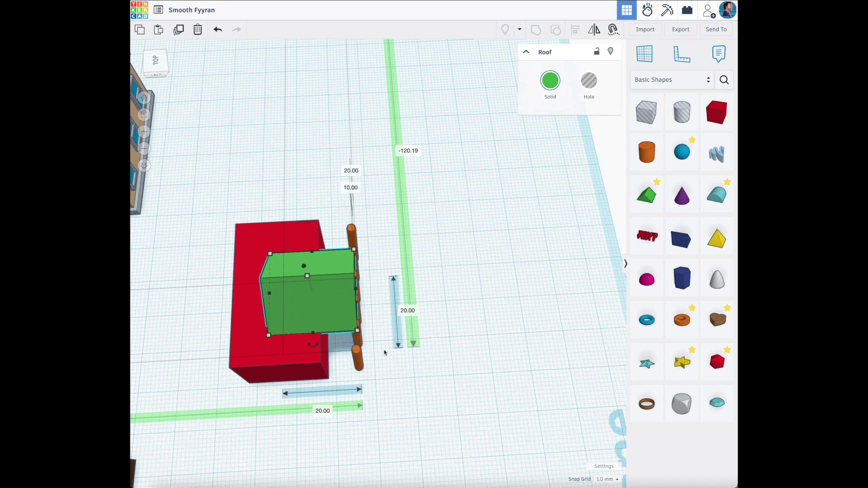
pyautogui.moveTo(321, 346); pyautogui.dragTo(247, 300)
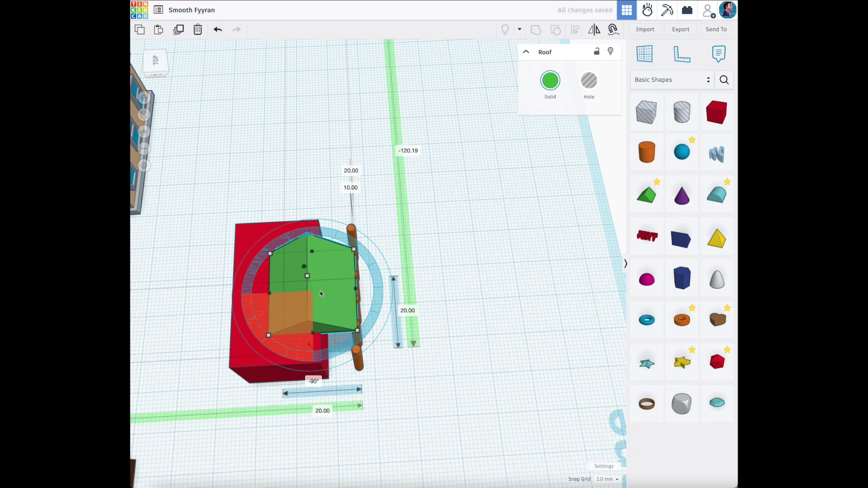
pyautogui.moveTo(320, 294); pyautogui.dragTo(281, 253)
pyautogui.moveTo(316, 291); pyautogui.dragTo(362, 369)
pyautogui.click(147, 68)
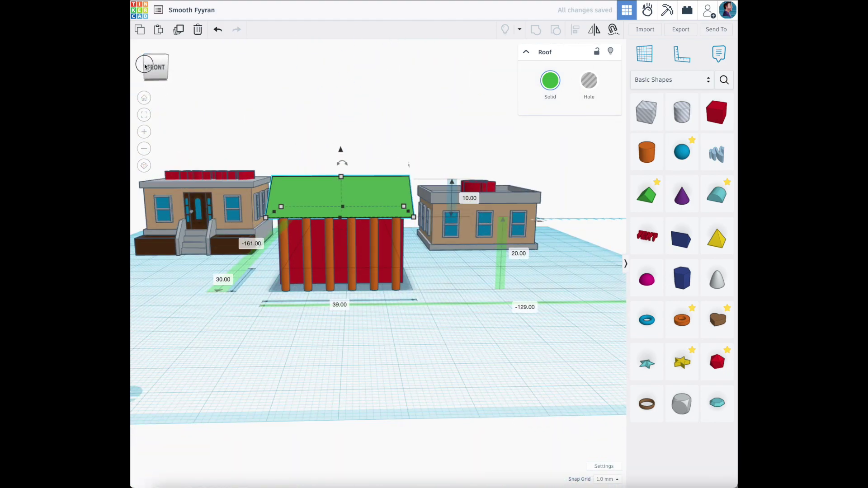
# - Align the roof, the red box and the row of poles on their centres across the width
pyautogui.moveTo(356, 332); pyautogui.dragTo(322, 161)
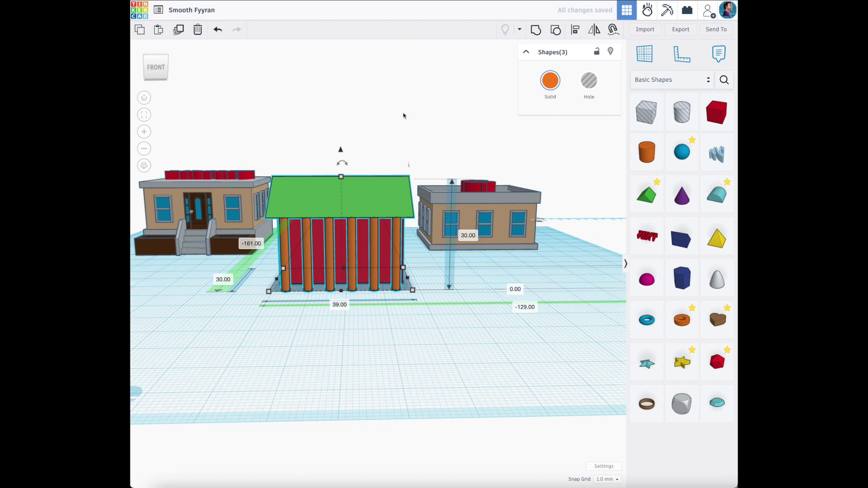
pyautogui.click(596, 30)
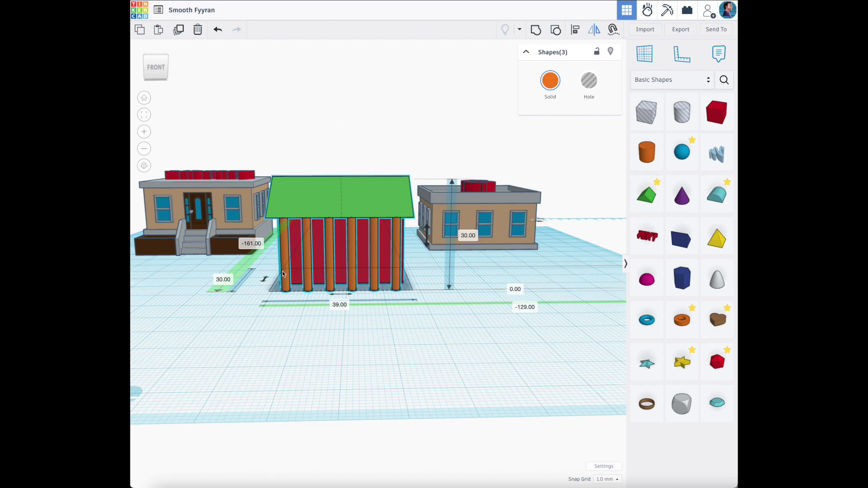
pyautogui.click(575, 32)
pyautogui.moveTo(155, 70)
pyautogui.mouseDown()
pyautogui.moveTo(154, 94)
pyautogui.moveTo(154, 75)
pyautogui.moveTo(169, 73)
pyautogui.moveTo(154, 75)
pyautogui.mouseUp()
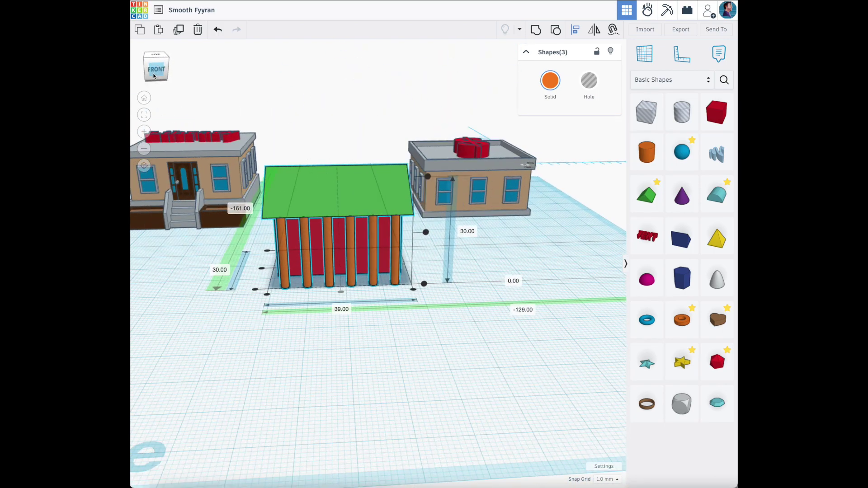
pyautogui.click(370, 323)
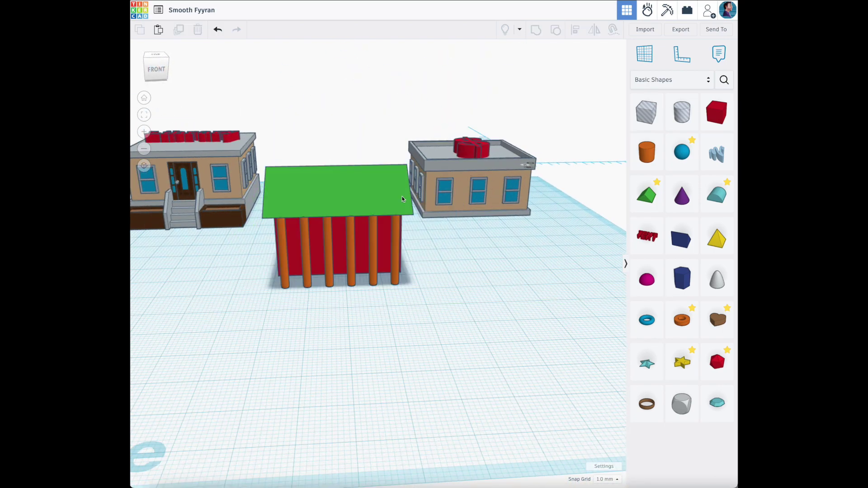
# - Add a box under the poles as a floor slab, 35 mm wide, 21 mm deep and 1 mm high
pyautogui.click(717, 112)
pyautogui.click(326, 339)
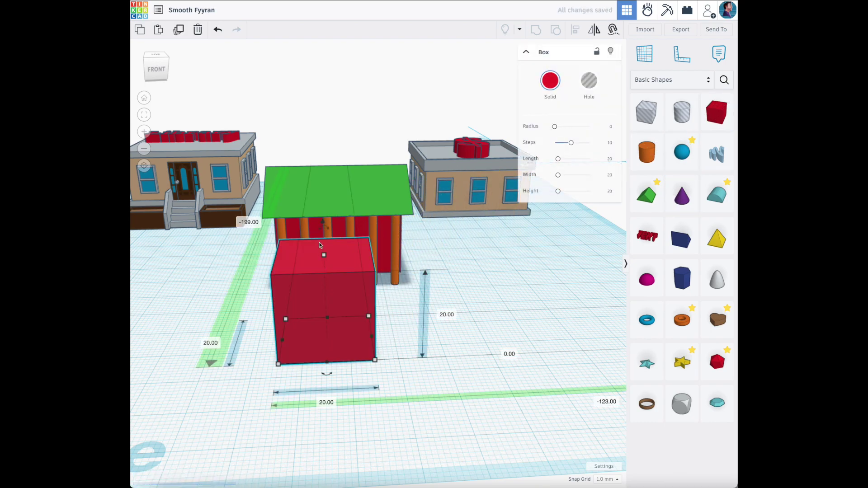
pyautogui.moveTo(324, 256); pyautogui.dragTo(412, 300)
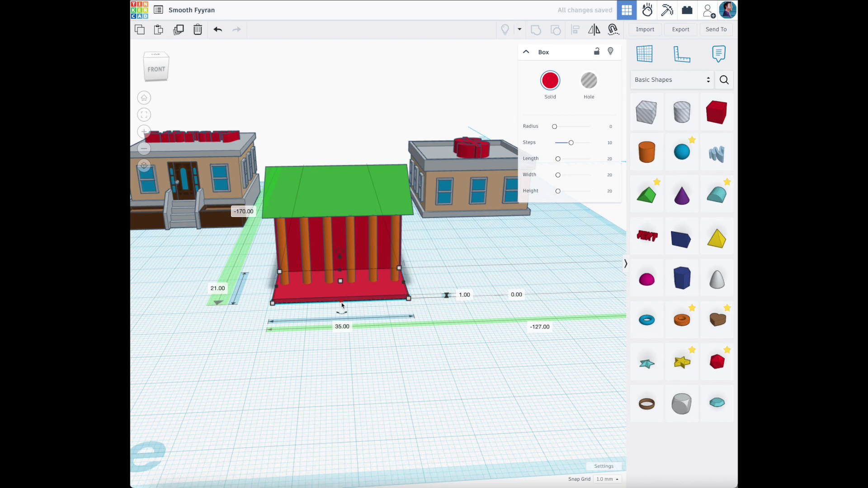
pyautogui.click(379, 339)
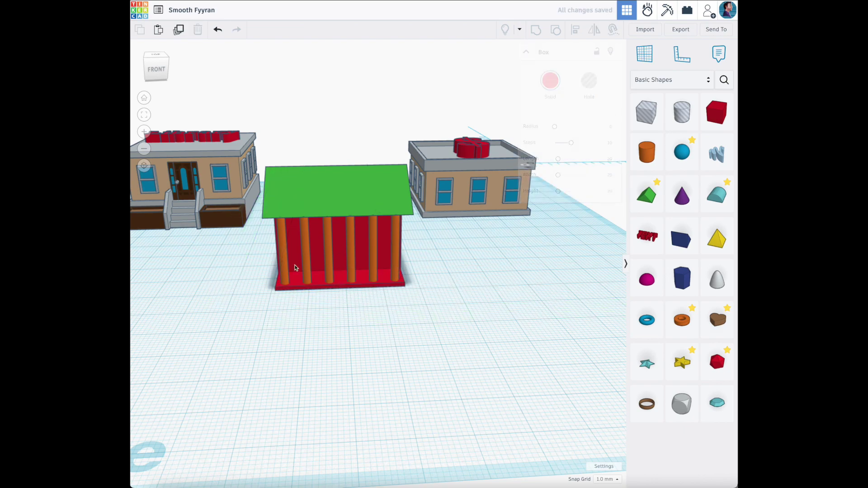
# - Add a text shape at the green roof of the columned building and change its wording to "Capitol"
pyautogui.moveTo(158, 69)
pyautogui.mouseDown()
pyautogui.moveTo(170, 82)
pyautogui.moveTo(180, 66)
pyautogui.moveTo(150, 69)
pyautogui.mouseUp()
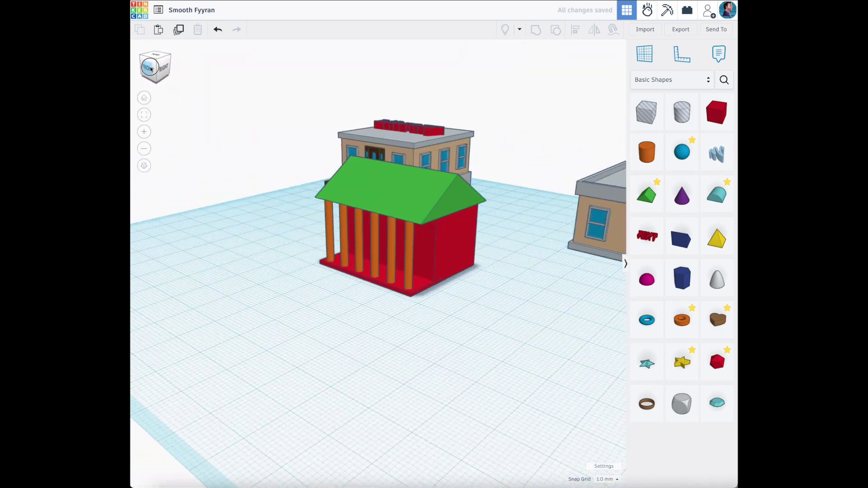
pyautogui.click(150, 69)
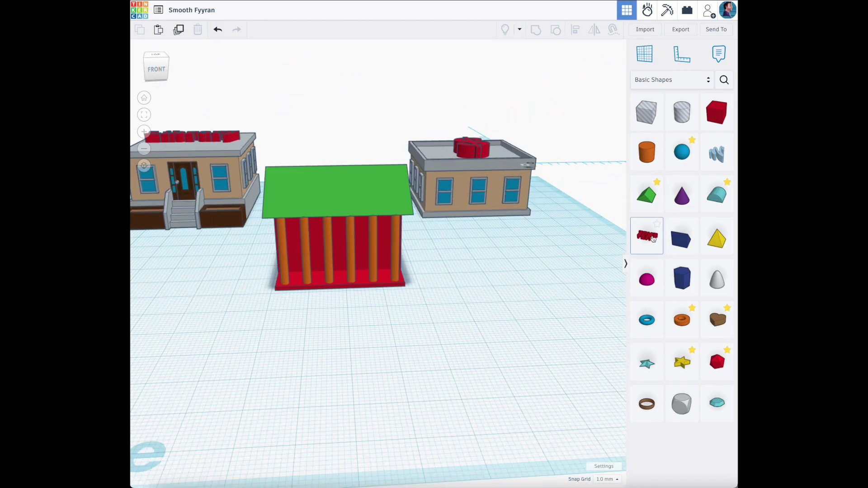
pyautogui.moveTo(648, 235); pyautogui.dragTo(330, 181)
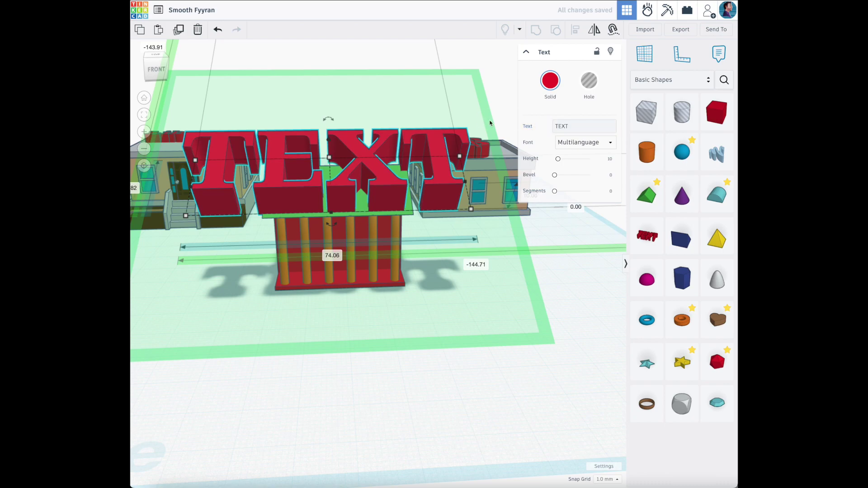
pyautogui.click(579, 125)
pyautogui.write('Cap')
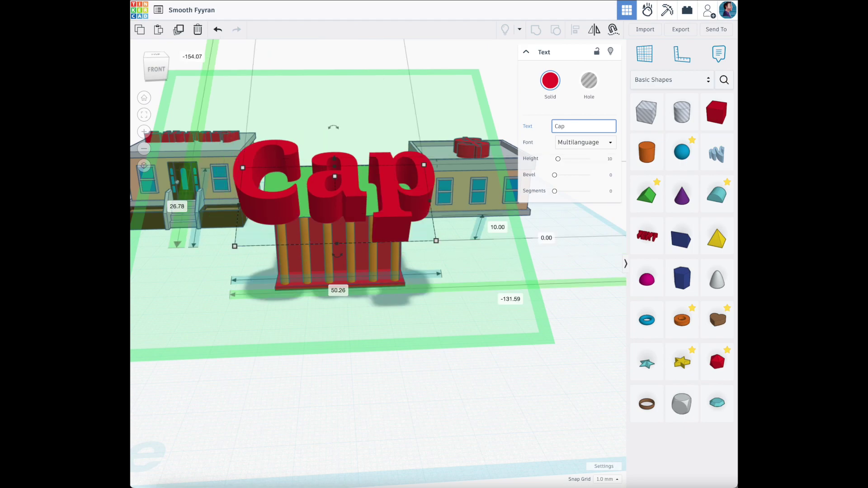
pyautogui.write('ital')
pyautogui.press('BackSpace')
pyautogui.press('BackSpace')
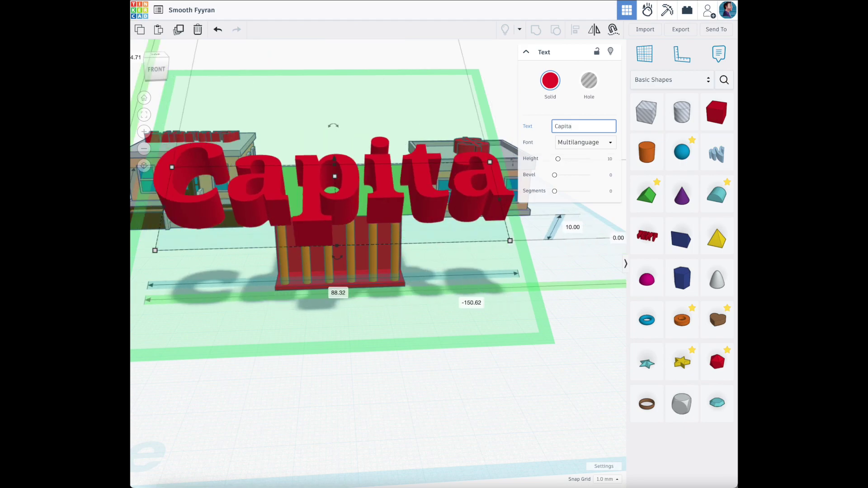
pyautogui.write('ol')
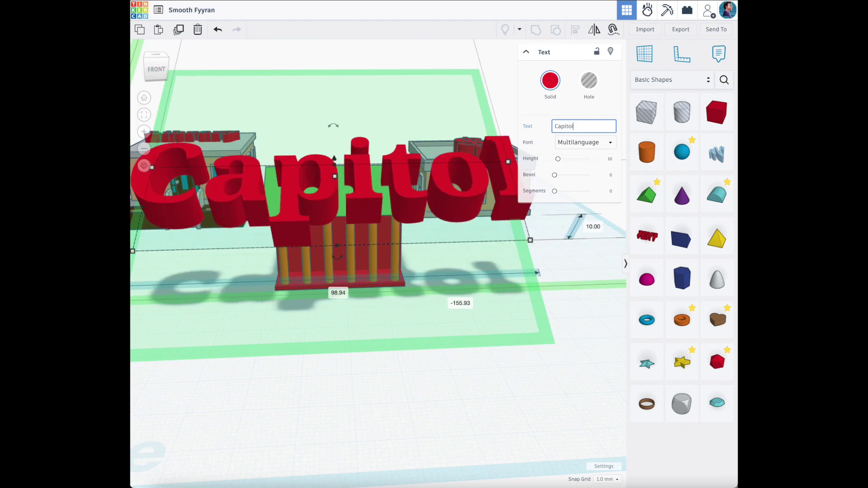
pyautogui.click(473, 269)
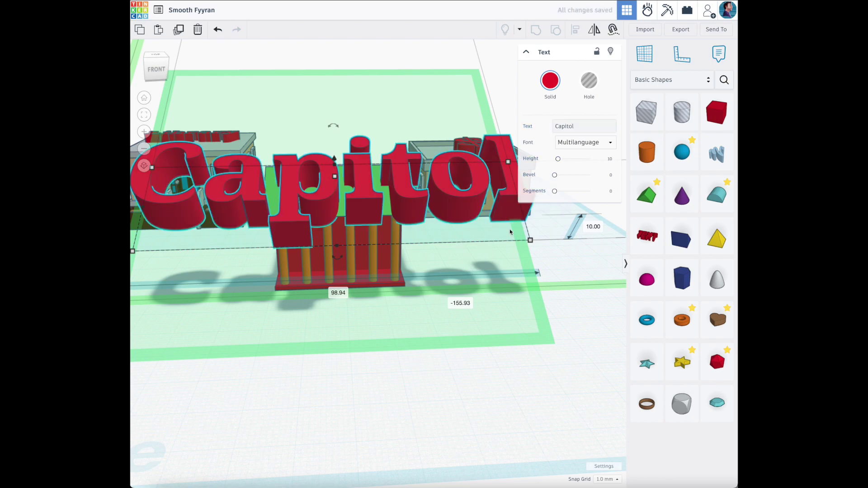
# - Scale the Capitol text down proportionally to about 28 mm by 7 mm and place it in front of the green roof
pyautogui.moveTo(533, 243); pyautogui.dragTo(363, 175)
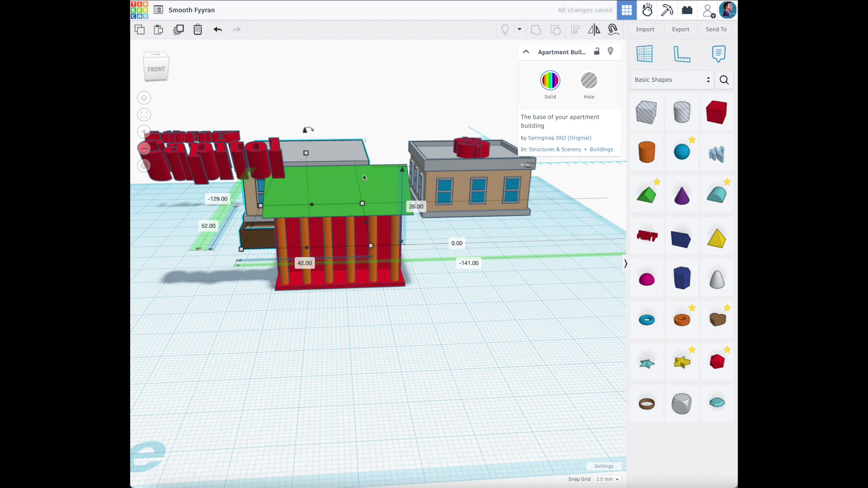
pyautogui.press('super+z')
pyautogui.click(202, 248)
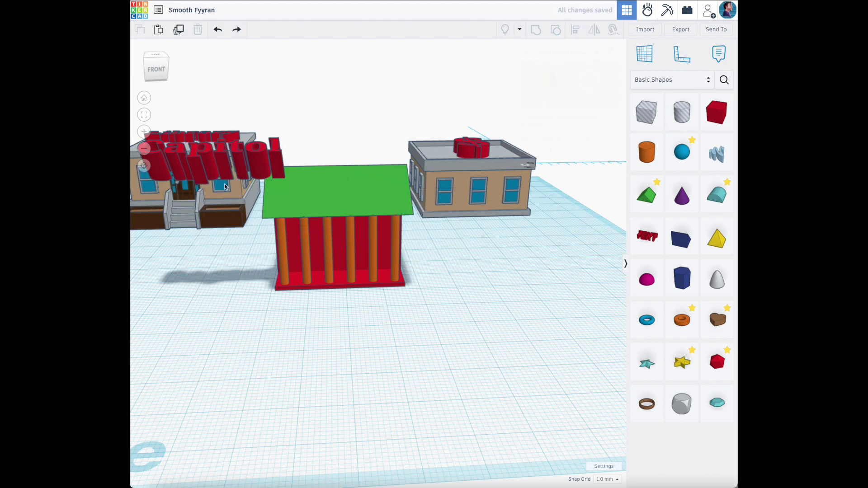
pyautogui.moveTo(230, 169); pyautogui.dragTo(366, 181)
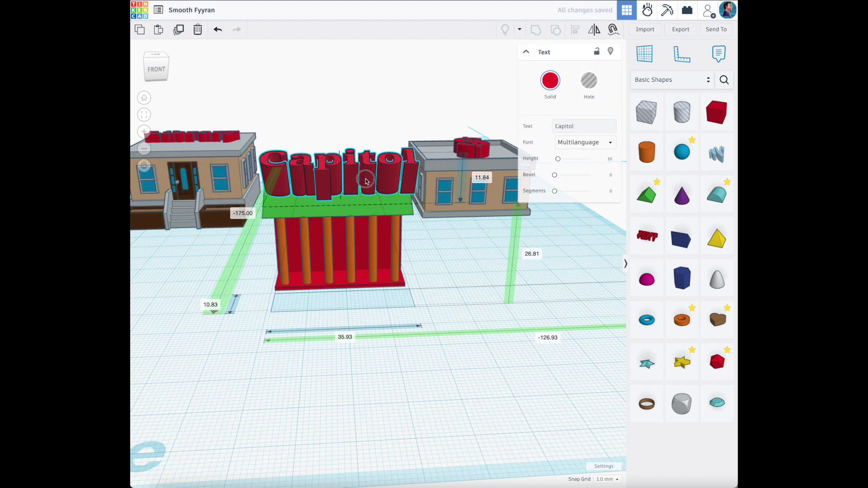
pyautogui.moveTo(421, 208); pyautogui.dragTo(383, 199)
pyautogui.moveTo(323, 150); pyautogui.dragTo(325, 184)
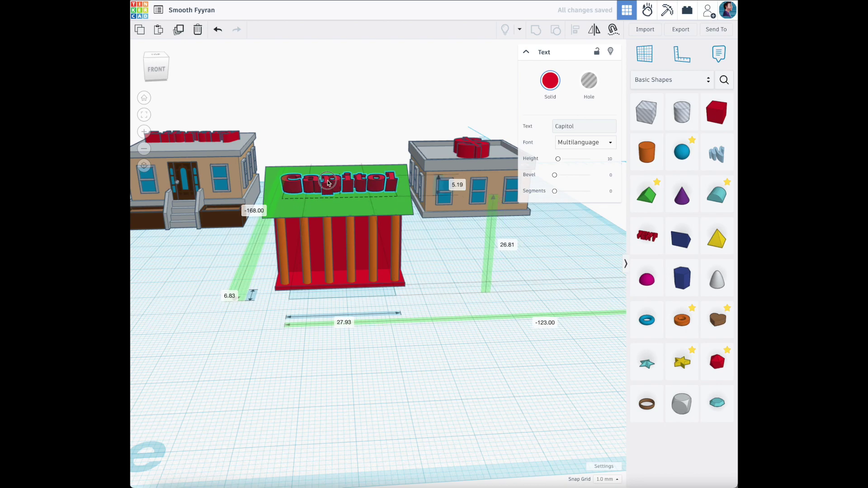
# - Move the Capitol text back onto the roof's front slope and set its height to 2 mm
pyautogui.click(149, 64)
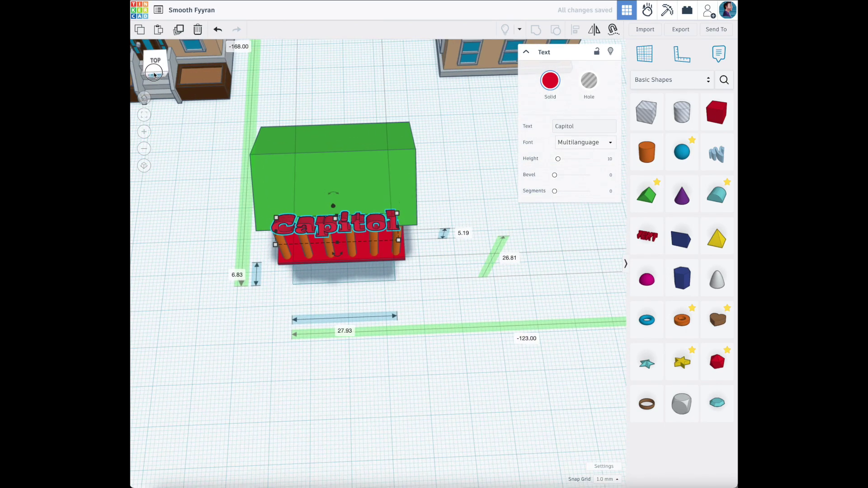
pyautogui.moveTo(322, 213); pyautogui.dragTo(331, 177)
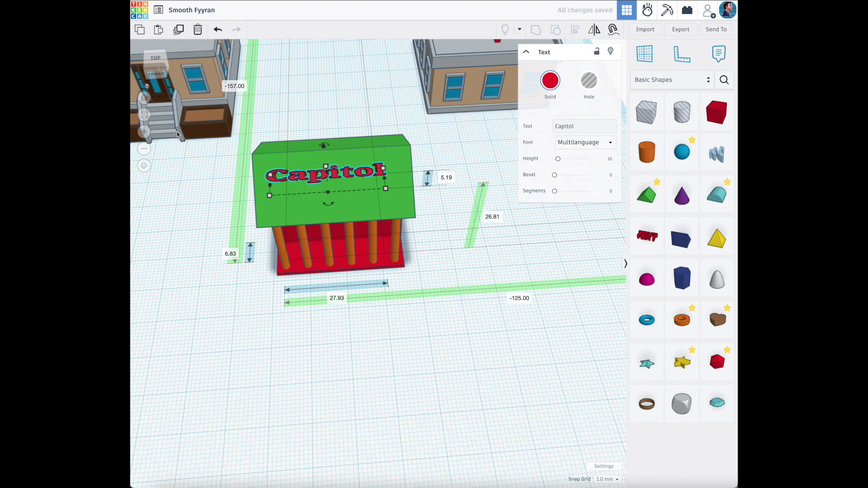
pyautogui.click(443, 177)
pyautogui.write('2')
pyautogui.press('Return')
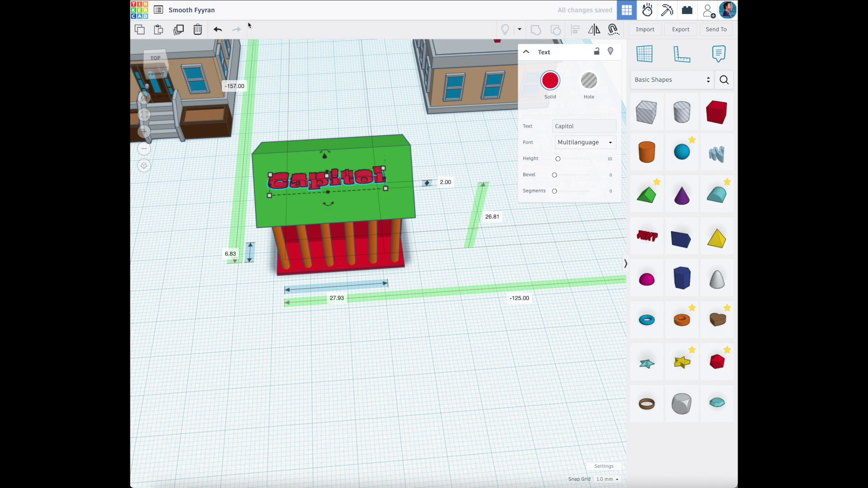
# - Nudge the Capitol text about 5 mm further back into the roof slope, checking its position from the side
pyautogui.moveTo(149, 45); pyautogui.dragTo(171, 59)
pyautogui.press('Left')
pyautogui.press('Left')
pyautogui.press('Left')
pyautogui.press('Left')
pyautogui.press('Left')
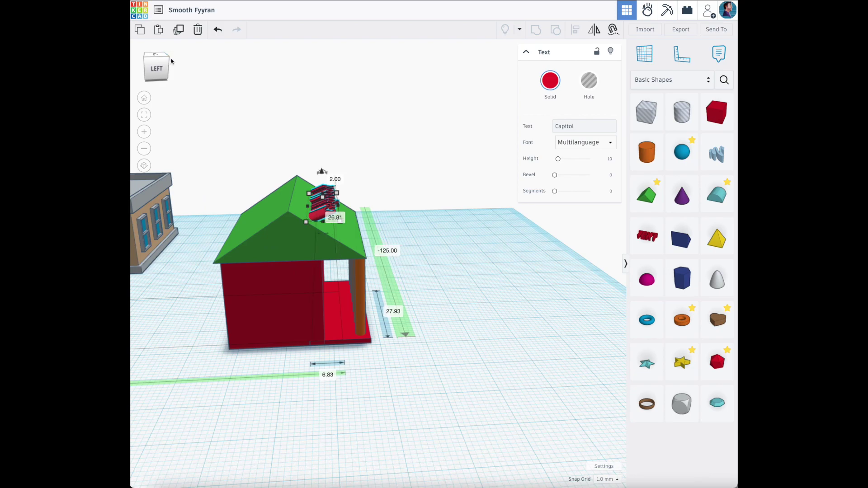
pyautogui.click(140, 72)
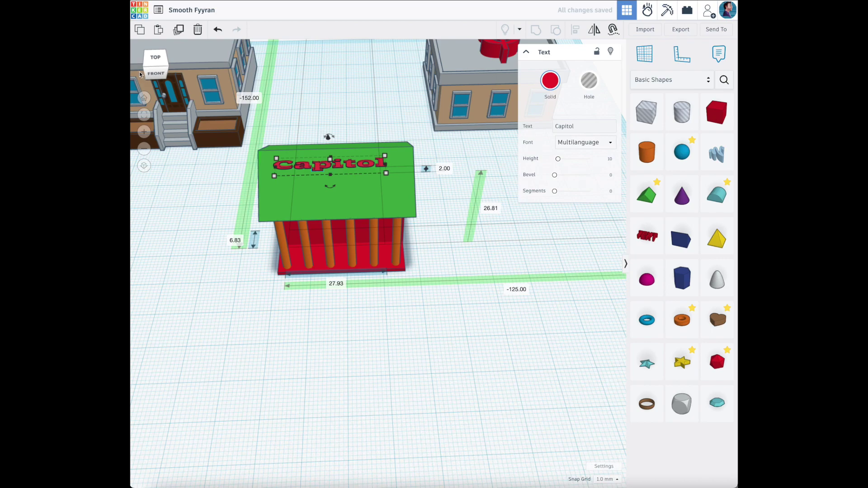
# - Align the Capitol text with the roof, poles, box and floor slab on their centres across the width
pyautogui.moveTo(333, 112); pyautogui.dragTo(351, 311)
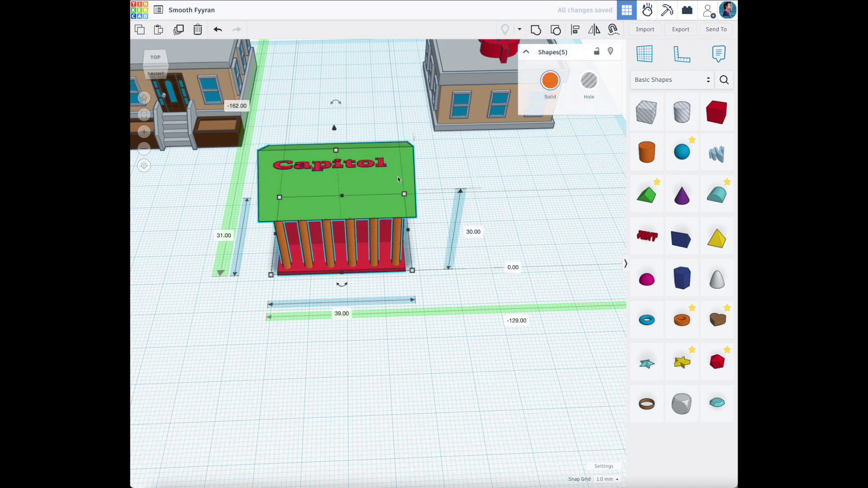
pyautogui.click(576, 29)
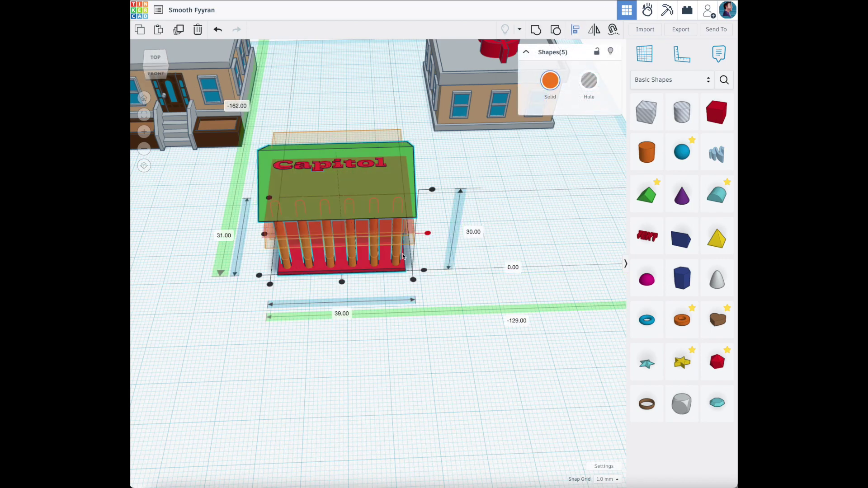
pyautogui.click(343, 282)
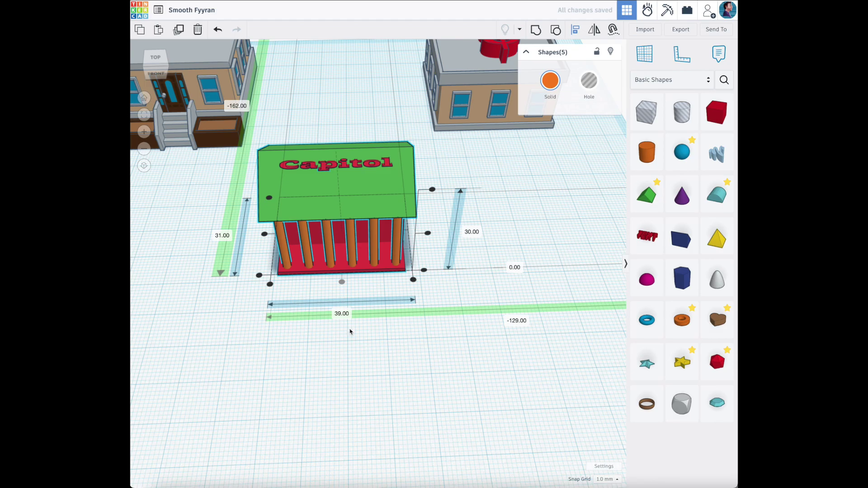
pyautogui.click(189, 218)
# - Group the text, roof, poles, box and floor slab into one Capitol building
pyautogui.moveTo(152, 68)
pyautogui.mouseDown()
pyautogui.moveTo(156, 55)
pyautogui.moveTo(169, 63)
pyautogui.moveTo(155, 68)
pyautogui.moveTo(168, 62)
pyautogui.moveTo(159, 71)
pyautogui.mouseUp()
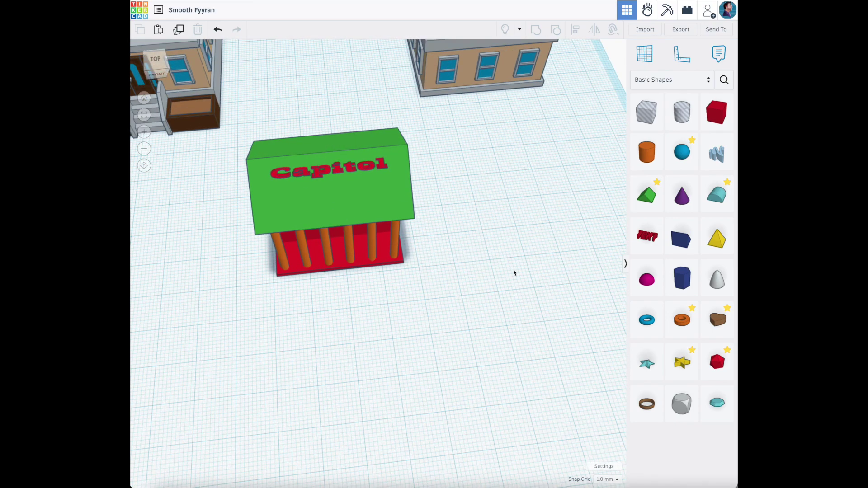
pyautogui.moveTo(514, 271); pyautogui.dragTo(293, 153)
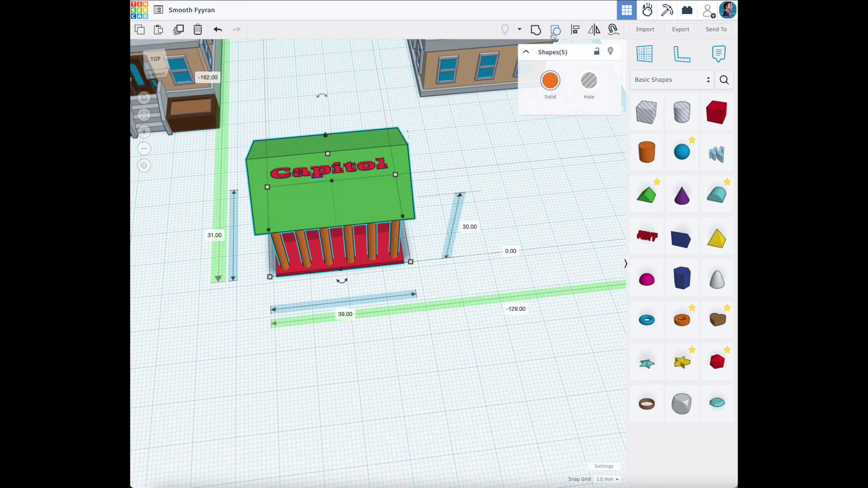
pyautogui.click(536, 31)
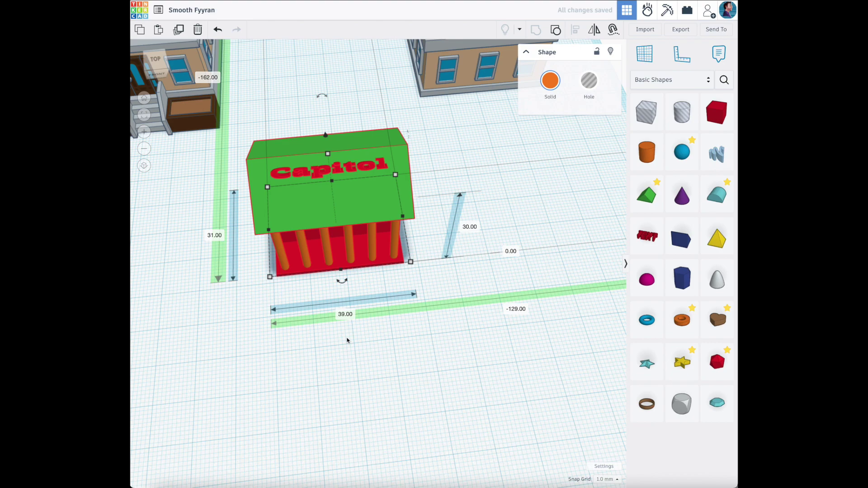
# - Move the grouped Capitol building between the library and the bank and scale it up proportionally
pyautogui.moveTo(320, 196); pyautogui.dragTo(310, 35)
pyautogui.scroll(-3, 310, 135)
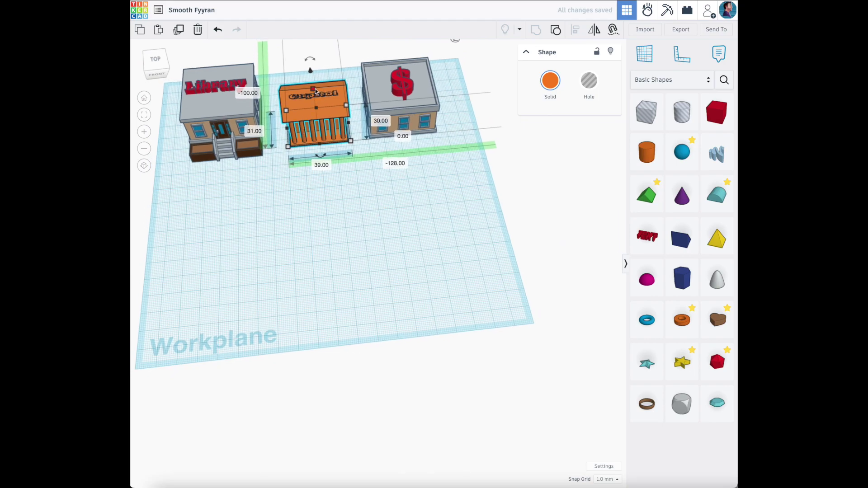
pyautogui.keyDown('shift'); pyautogui.moveTo(316, 92); pyautogui.dragTo(312, 71); pyautogui.keyUp('shift')
# - Move the bank with its dollar sign and the library with its sign outward, away from the Capitol building
pyautogui.moveTo(436, 169); pyautogui.dragTo(446, 96)
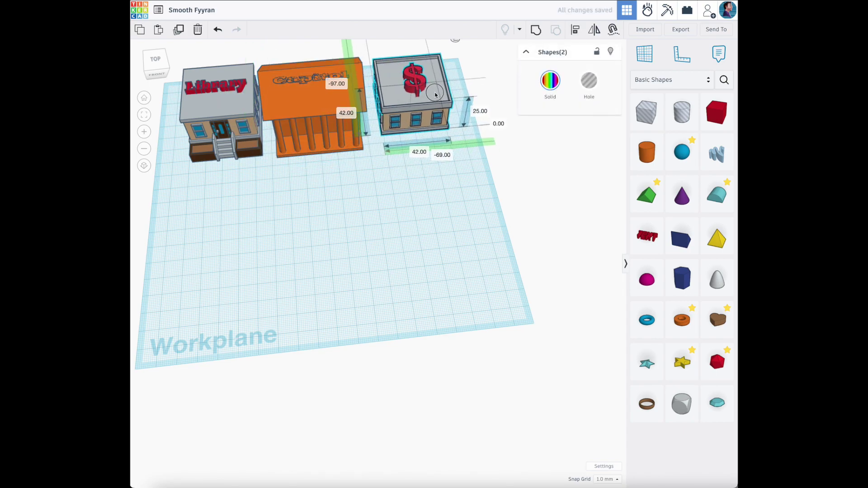
pyautogui.moveTo(229, 175); pyautogui.dragTo(210, 110)
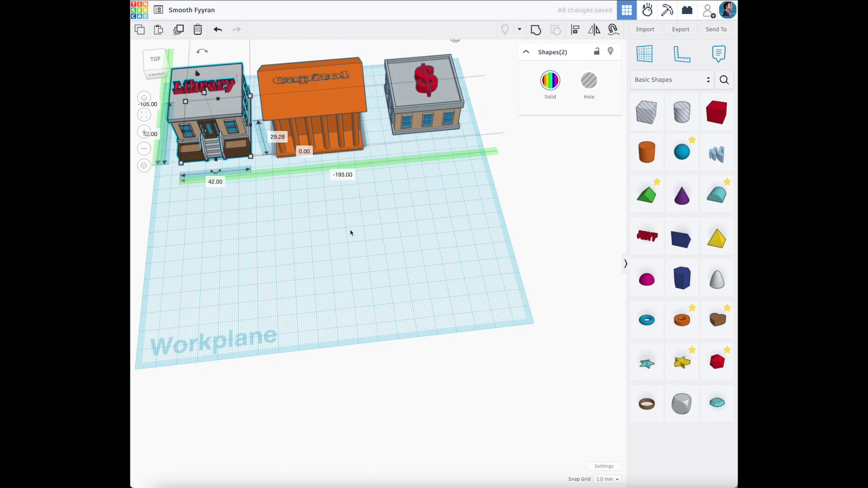
pyautogui.click(209, 202)
pyautogui.click(157, 72)
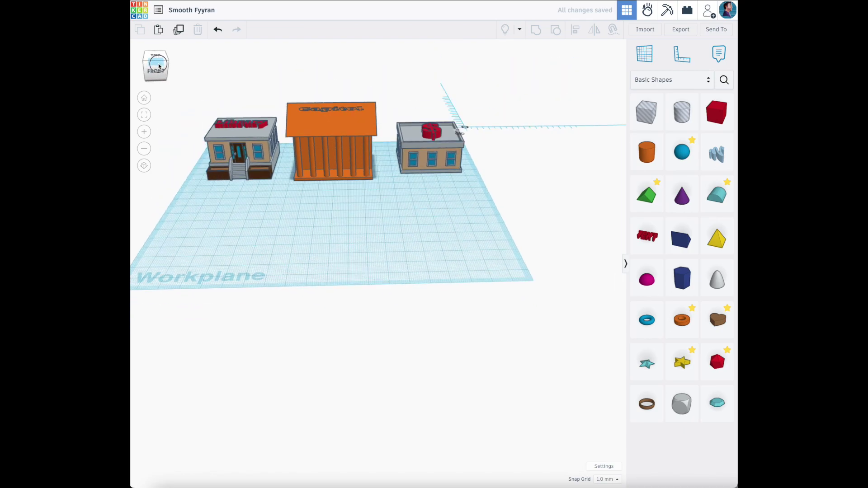
pyautogui.moveTo(160, 63)
pyautogui.mouseDown()
pyautogui.moveTo(169, 62)
pyautogui.moveTo(158, 64)
pyautogui.mouseUp()
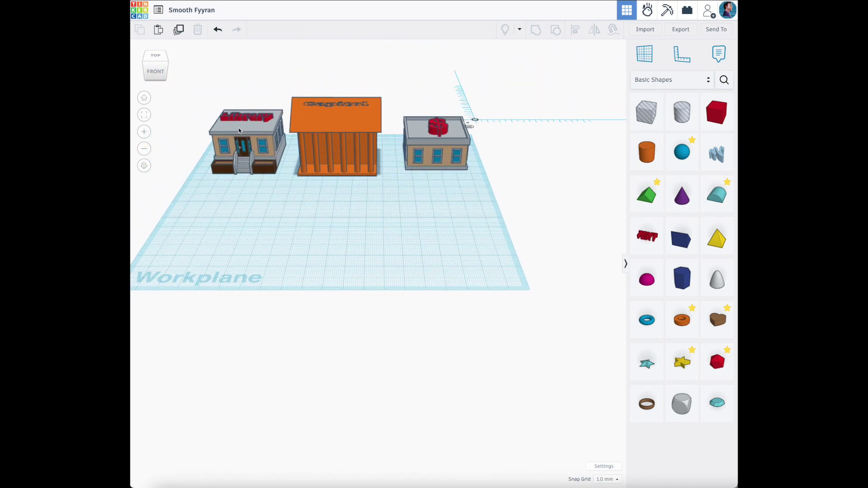
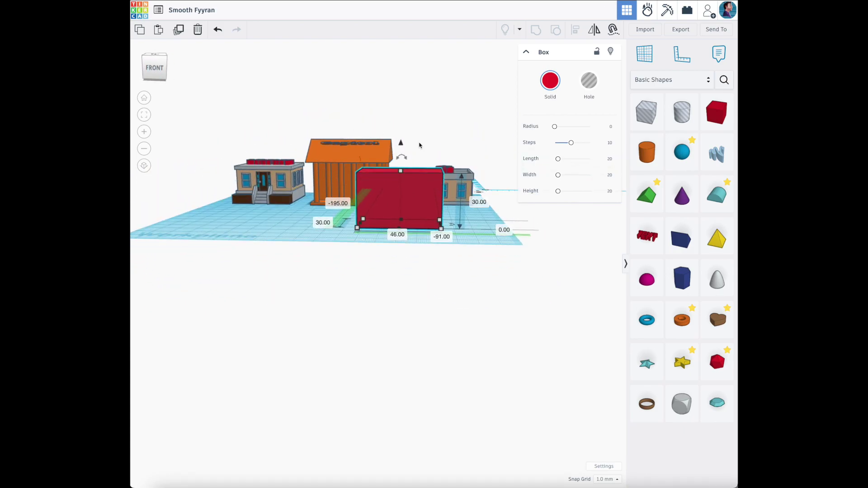
# - Place a 20 mm box hole in the lower front of the red box, near one end of its front face
pyautogui.moveTo(657, 117); pyautogui.dragTo(417, 219)
pyautogui.click(244, 174)
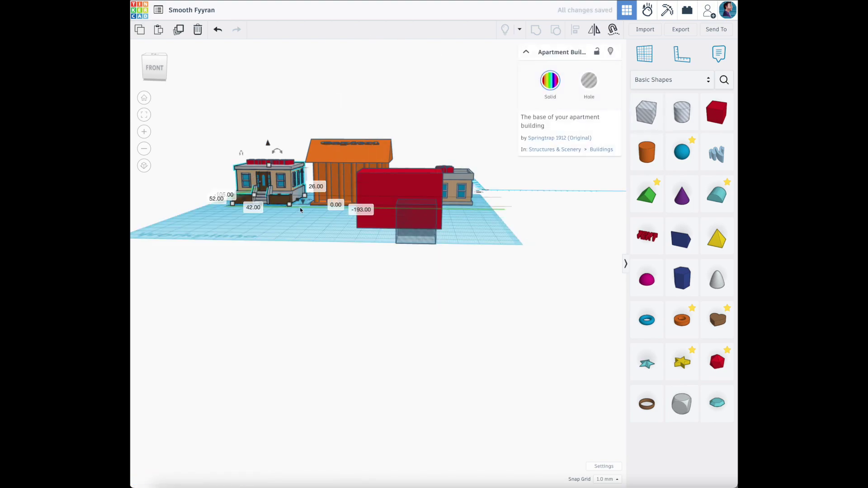
pyautogui.click(299, 222)
pyautogui.click(425, 229)
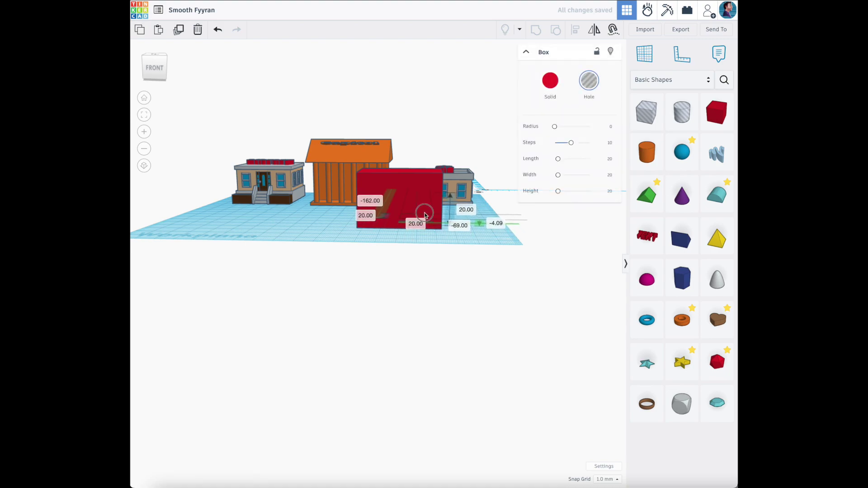
pyautogui.moveTo(425, 229); pyautogui.dragTo(428, 223)
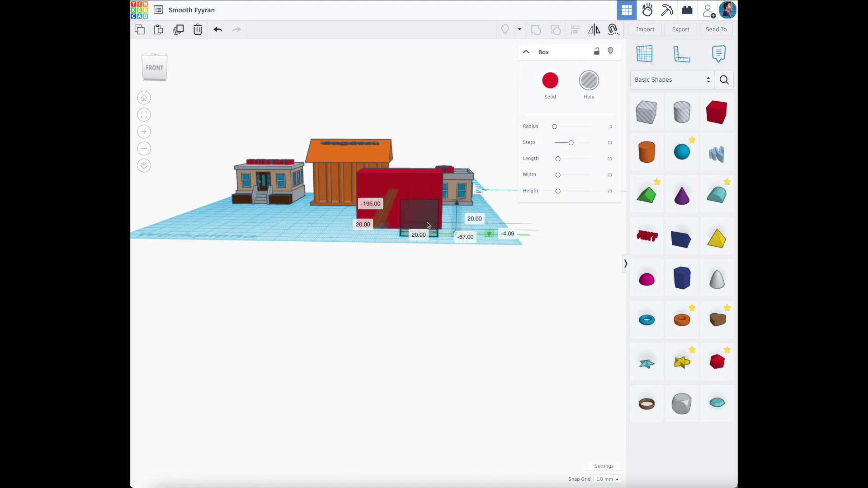
pyautogui.click(430, 259)
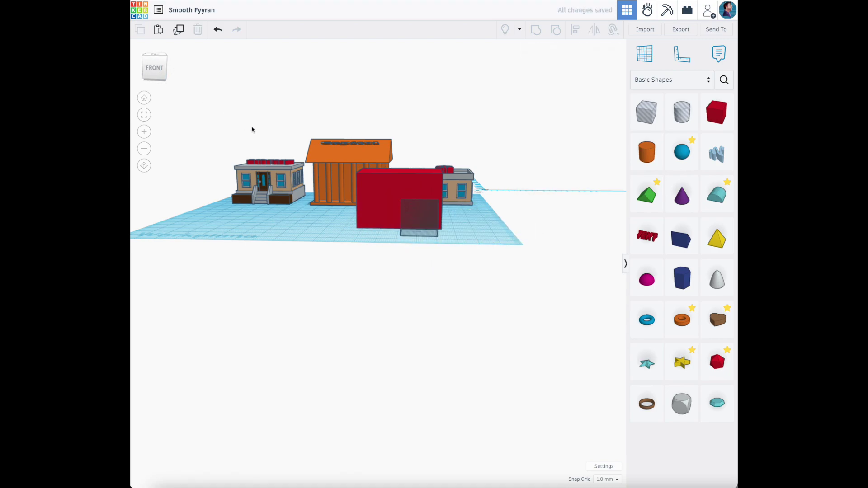
# - Duplicate the box hole and shift the copy about 23 mm along the front face to make a second opening
pyautogui.click(410, 211)
pyautogui.press('Left')
pyautogui.press('Left')
pyautogui.press('Left')
pyautogui.press('Left')
pyautogui.press('Left')
pyautogui.press('Left')
pyautogui.press('Left')
pyautogui.press('Left')
pyautogui.press('Left')
pyautogui.press('Left')
pyautogui.press('Left')
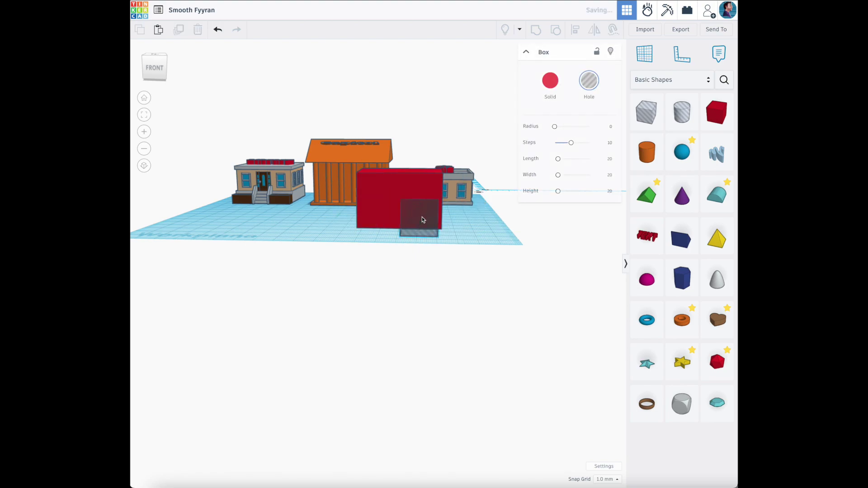
pyautogui.press('Left')
pyautogui.press('Left')
pyautogui.press('Left')
pyautogui.press('Left')
pyautogui.press('Left')
pyautogui.press('Left')
pyautogui.press('Left')
pyautogui.press('Left')
pyautogui.press('Left')
pyautogui.press('Left')
pyautogui.press('Left')
pyautogui.press('Left')
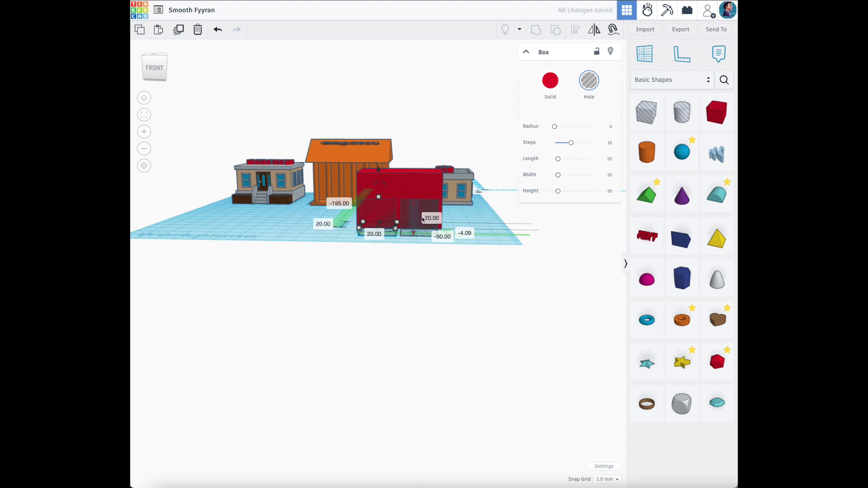
# - Widen the red box to 49 mm on the side of the second box hole
pyautogui.click(403, 182)
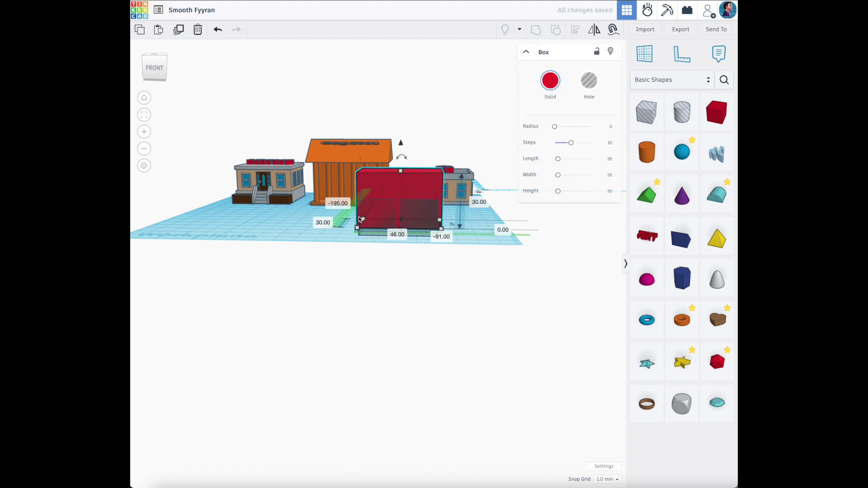
pyautogui.moveTo(362, 225); pyautogui.dragTo(356, 224)
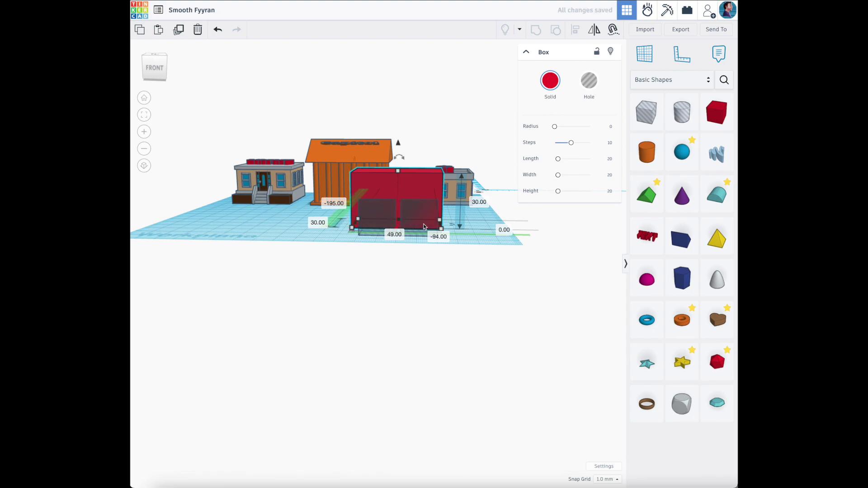
pyautogui.click(450, 250)
# - Group the two box holes into a single hole shape
pyautogui.moveTo(159, 77); pyautogui.dragTo(134, 78)
pyautogui.click(362, 247)
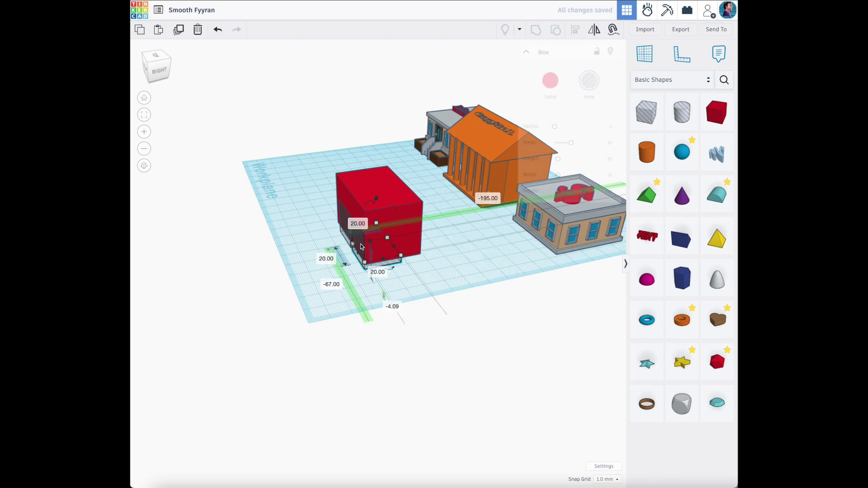
pyautogui.keyDown('shift'); pyautogui.click(343, 226); pyautogui.keyUp('shift')
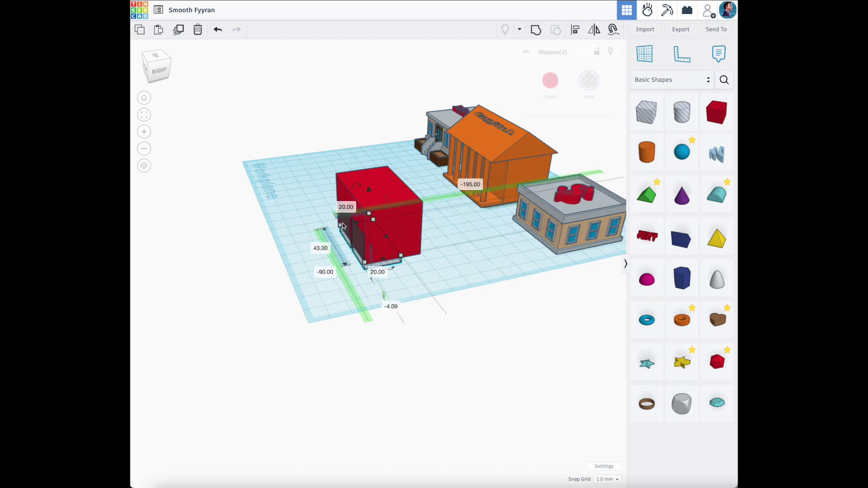
pyautogui.click(537, 31)
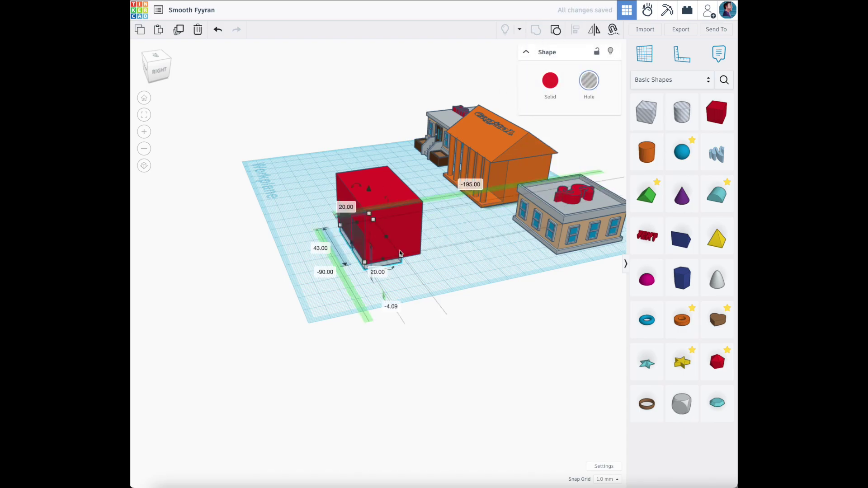
pyautogui.moveTo(265, 204); pyautogui.dragTo(373, 213, button='right')
pyautogui.click(408, 280)
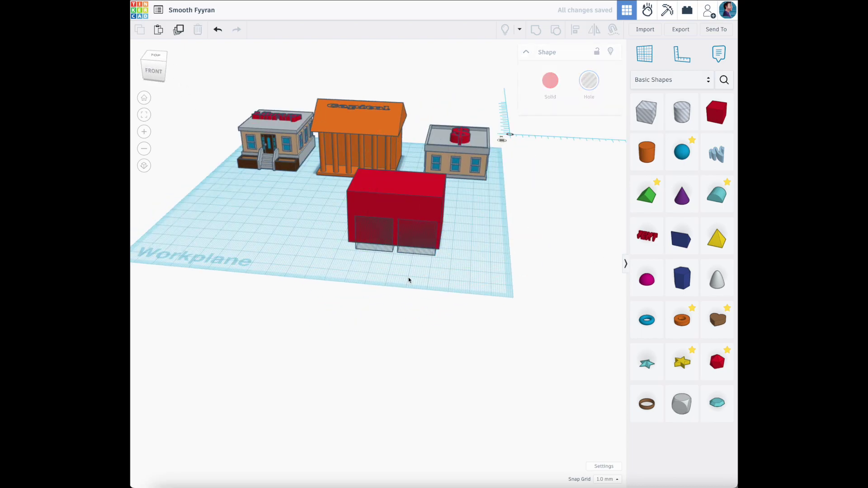
# - Centre the grouped holes on the red box across its width and group them to cut two garage openings
pyautogui.click(395, 206)
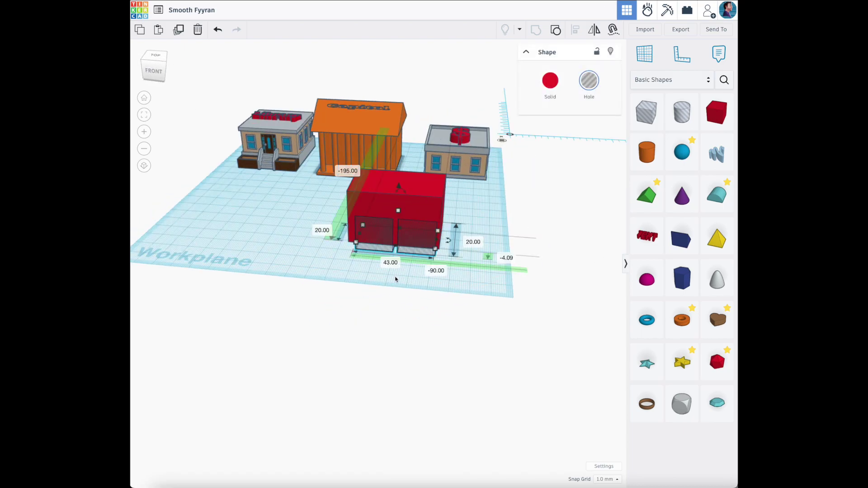
pyautogui.keyDown('shift'); pyautogui.click(433, 176); pyautogui.keyUp('shift')
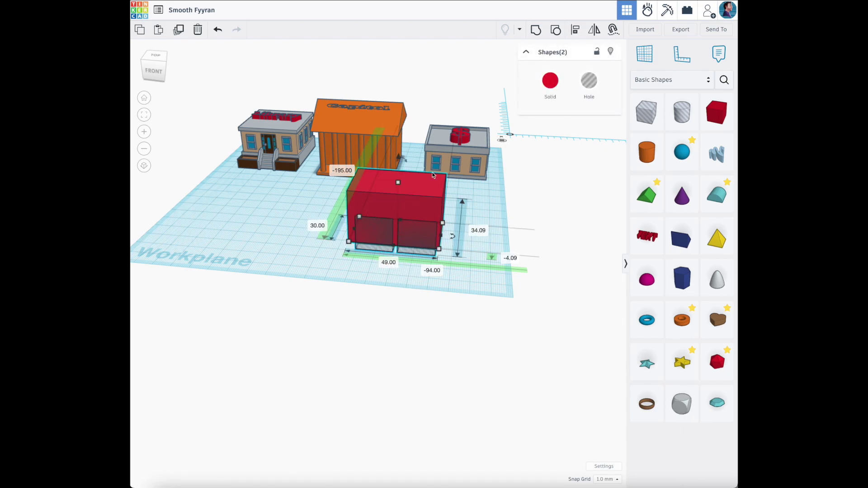
pyautogui.click(576, 29)
pyautogui.click(392, 251)
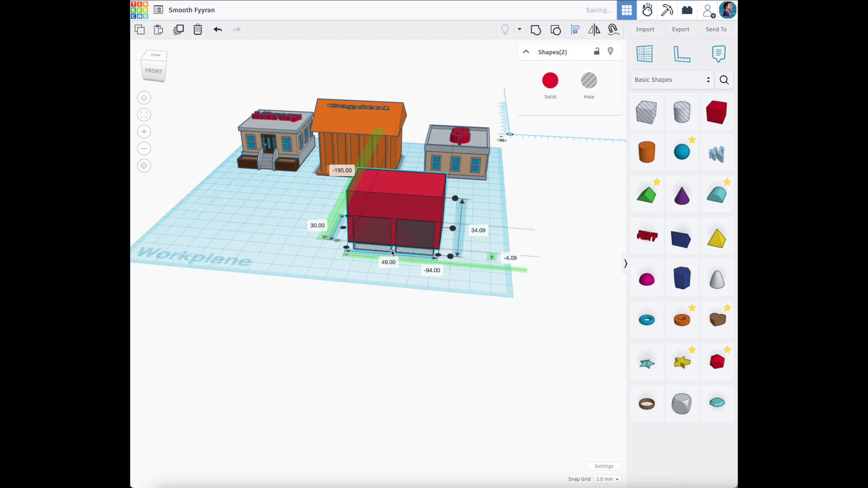
pyautogui.click(419, 306)
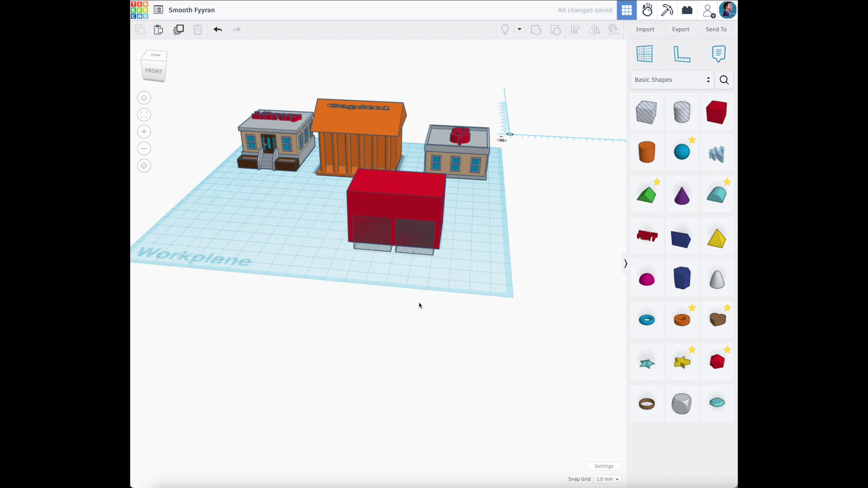
pyautogui.click(349, 209)
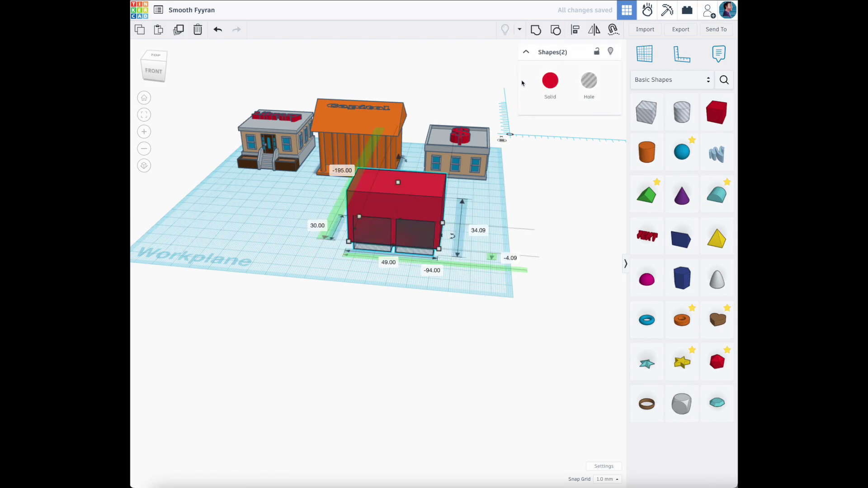
pyautogui.click(536, 29)
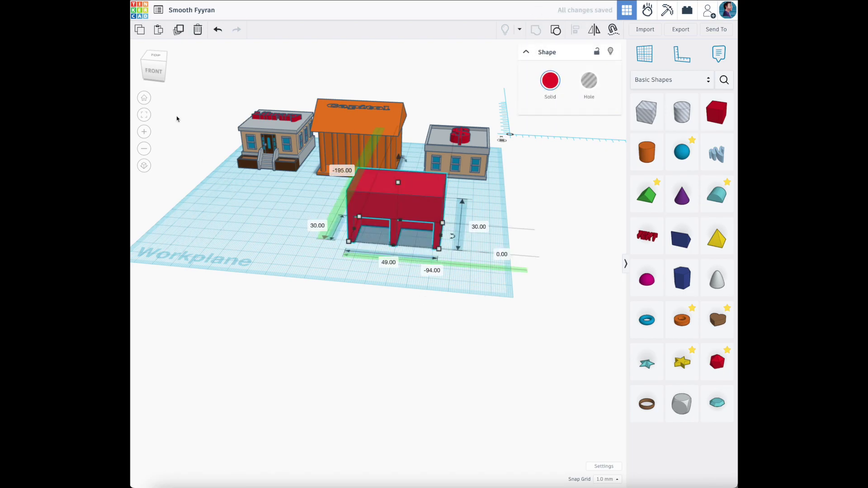
# - Search the community shapes for "fire truck" and place the red fire hydrant beside the garage building
pyautogui.moveTo(168, 68)
pyautogui.mouseDown()
pyautogui.moveTo(173, 62)
pyautogui.moveTo(163, 71)
pyautogui.mouseUp()
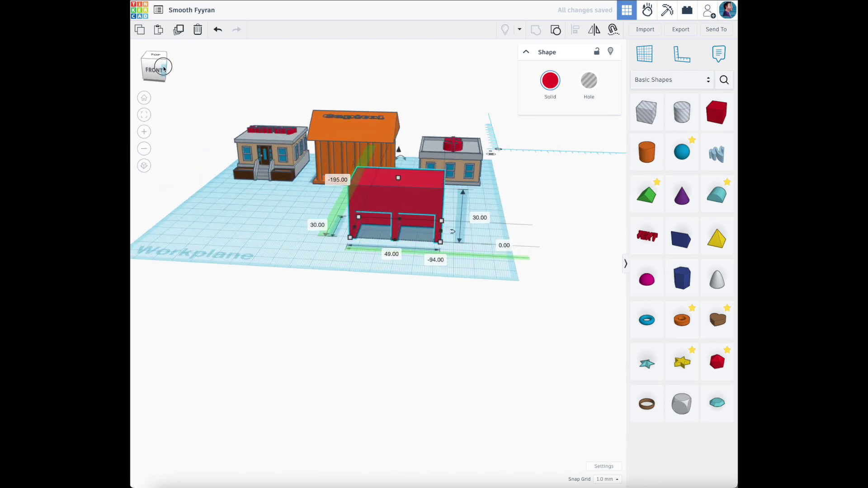
pyautogui.click(724, 80)
pyautogui.write('fire truck')
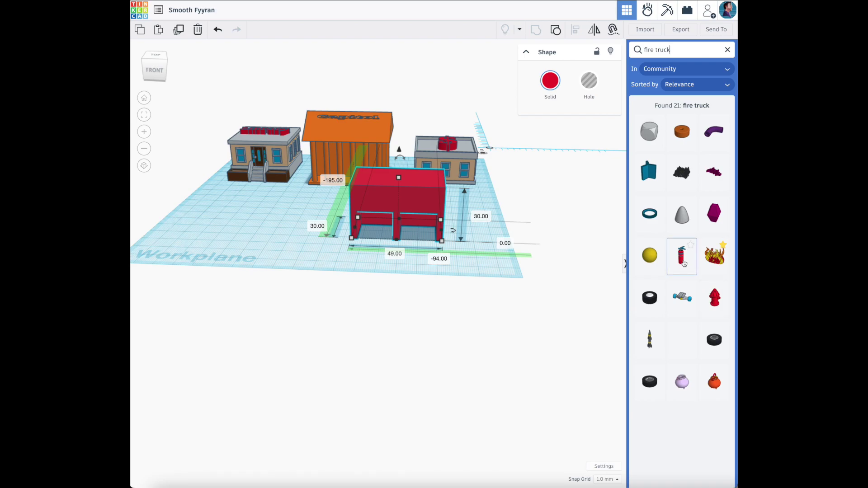
pyautogui.click(714, 297)
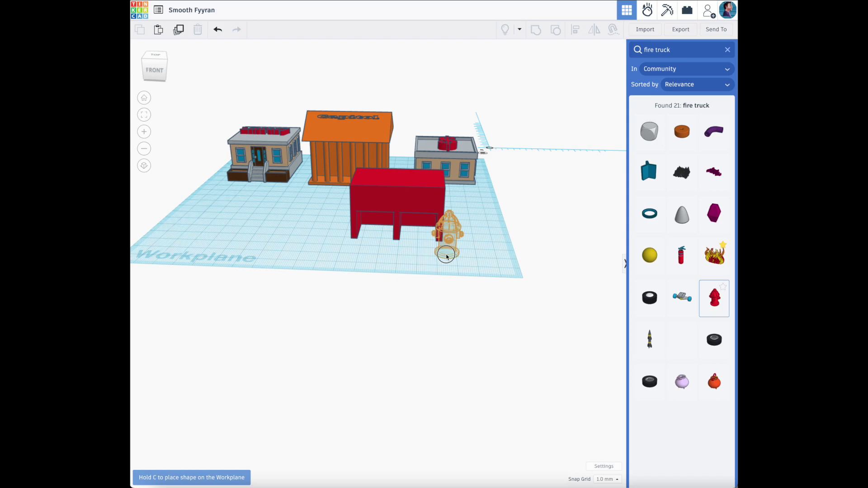
pyautogui.click(444, 255)
# - Search the shapes for "fire", place the Fire shape on the garage building's roof and scale it down to a small sign
pyautogui.write('e')
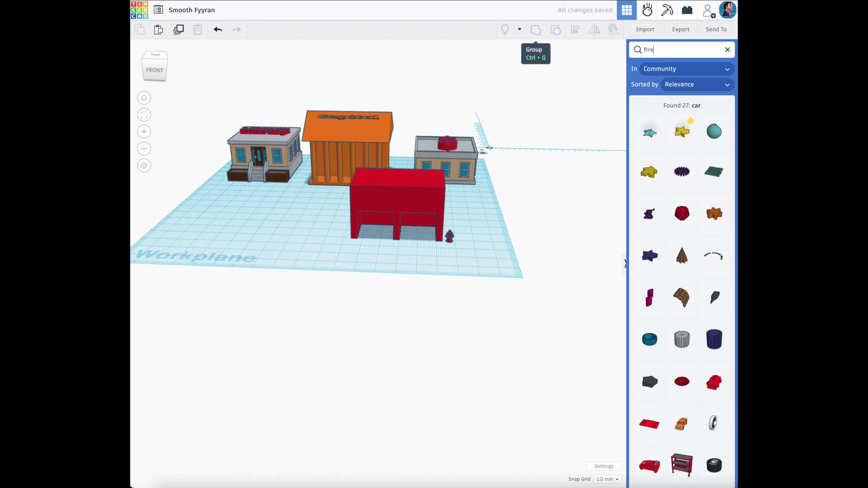
pyautogui.press('Return')
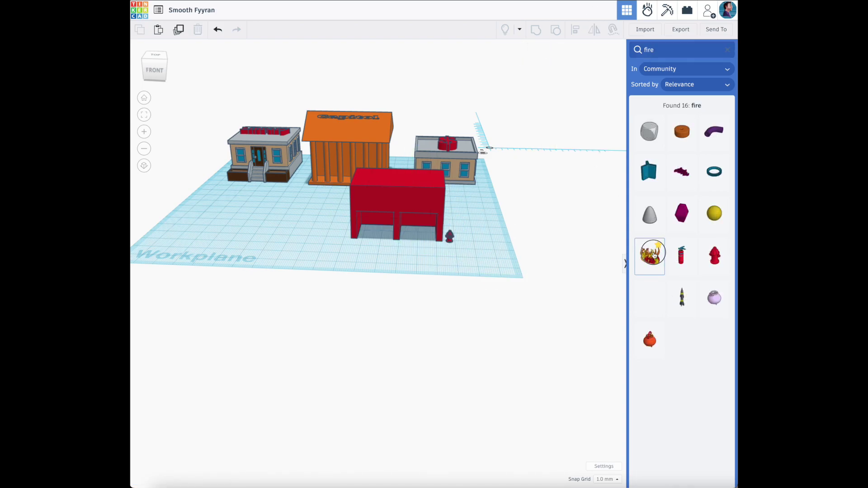
pyautogui.click(654, 255)
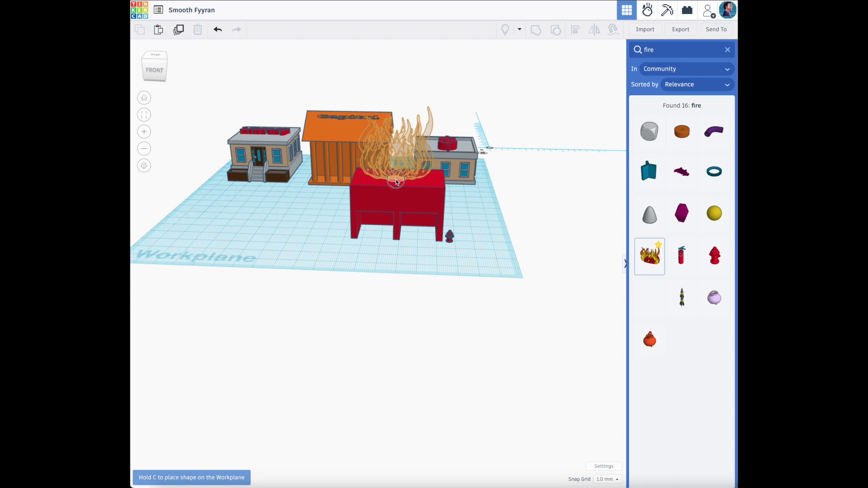
pyautogui.click(398, 181)
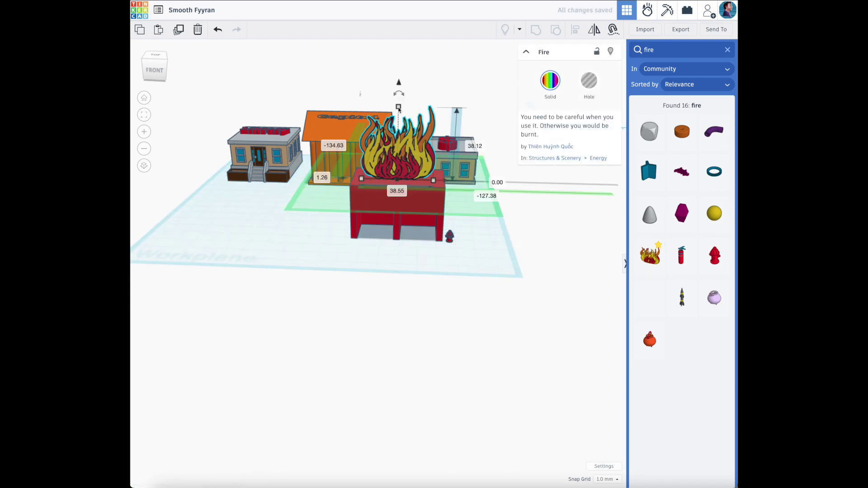
pyautogui.keyDown('shift'); pyautogui.moveTo(398, 108); pyautogui.dragTo(392, 169); pyautogui.keyUp('shift')
pyautogui.click(495, 271)
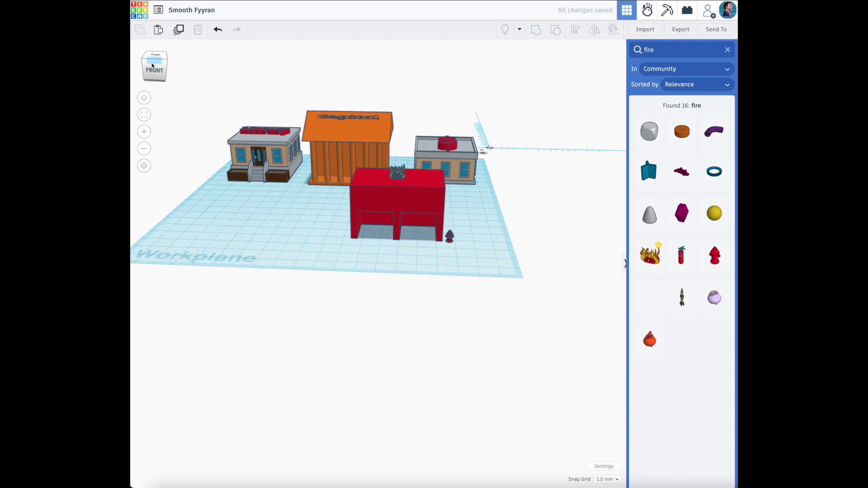
# - Turn the fire station, flame and hydrant together by 180° to face the other buildings and move them toward the workplane's near corner
pyautogui.moveTo(153, 66)
pyautogui.mouseDown()
pyautogui.moveTo(155, 74)
pyautogui.moveTo(160, 64)
pyautogui.mouseUp()
pyautogui.moveTo(513, 218); pyautogui.dragTo(393, 177)
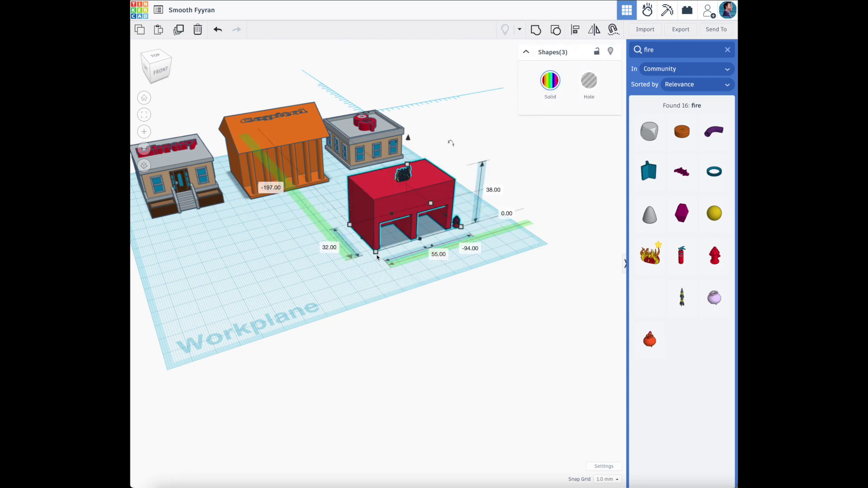
pyautogui.scroll(3, 332, 245)
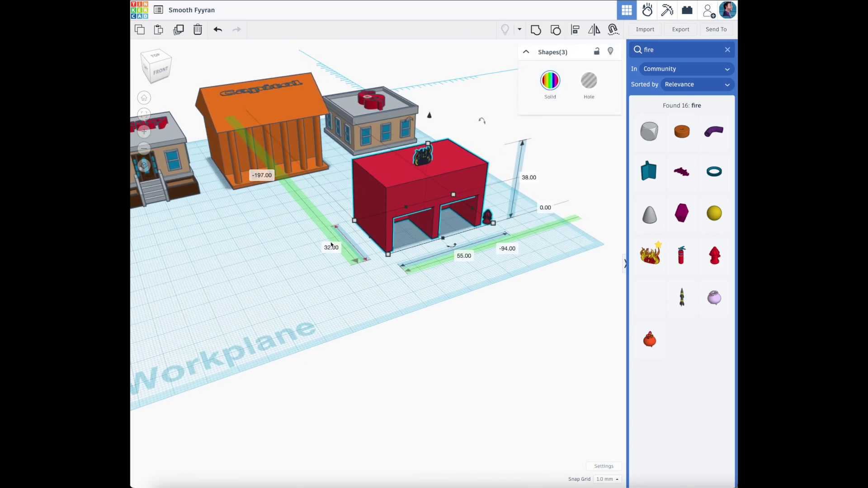
pyautogui.moveTo(461, 249); pyautogui.dragTo(377, 239)
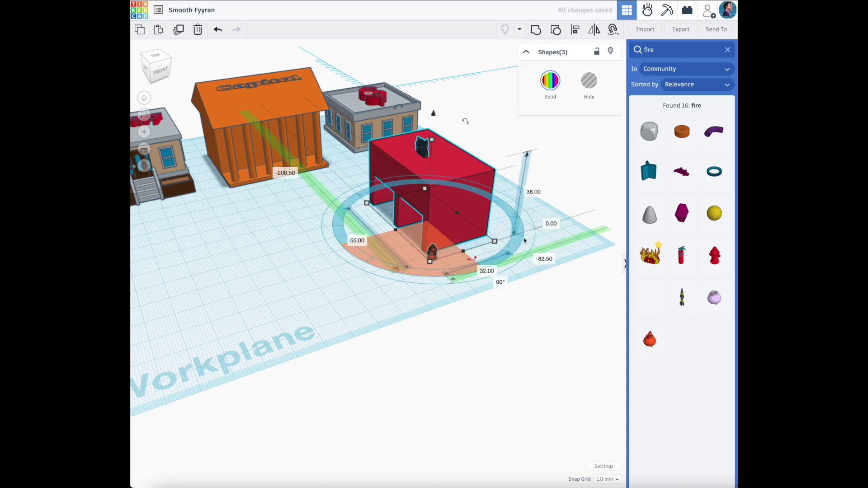
pyautogui.moveTo(459, 210); pyautogui.dragTo(545, 197)
pyautogui.moveTo(525, 245); pyautogui.dragTo(441, 236)
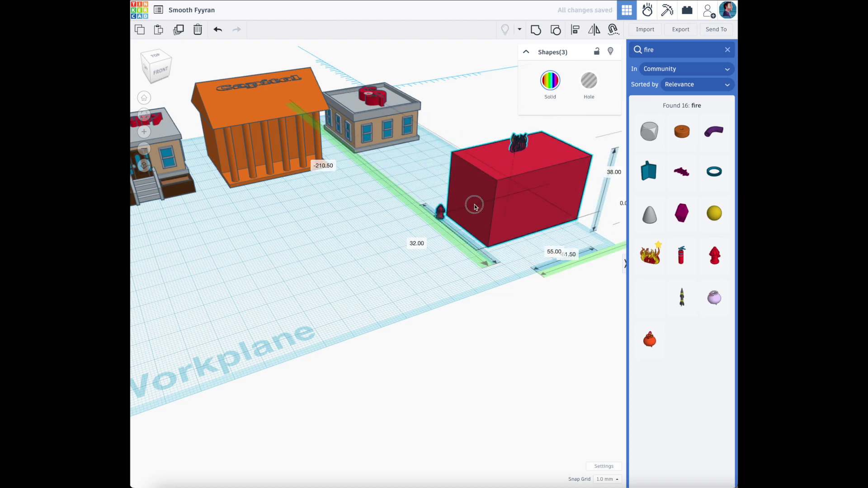
pyautogui.moveTo(471, 202); pyautogui.dragTo(460, 209)
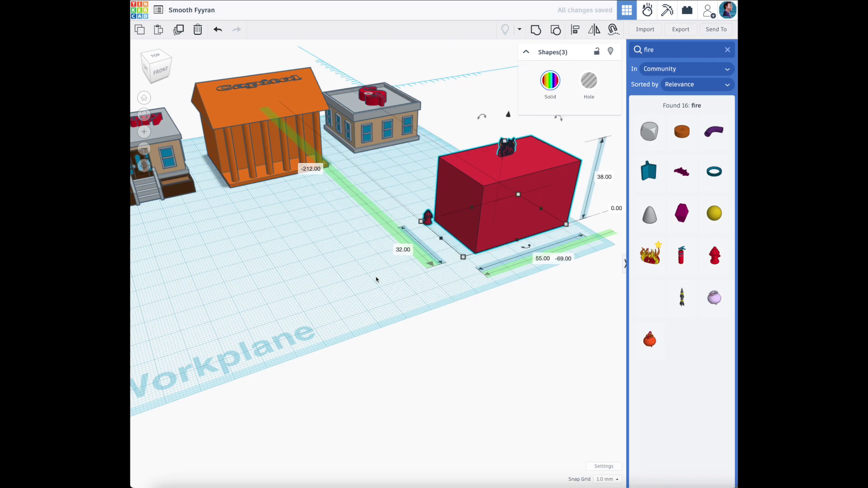
# - Duplicate the browser tab and search the Tinkercad designs for "hospital"
pyautogui.click(168, 74)
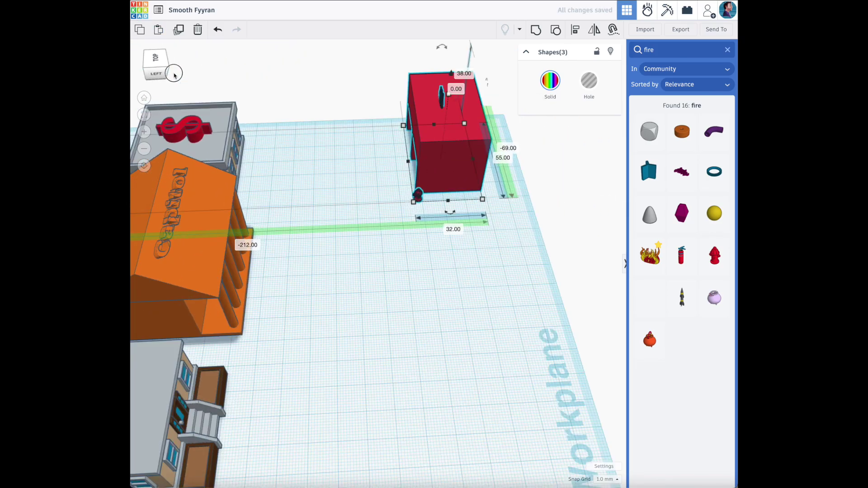
pyautogui.moveTo(168, 74); pyautogui.dragTo(166, 74)
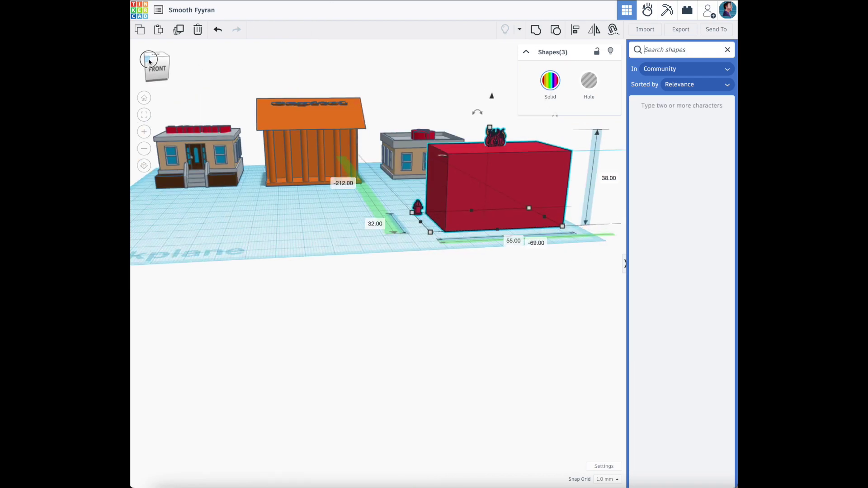
pyautogui.rightClick(669, 2)
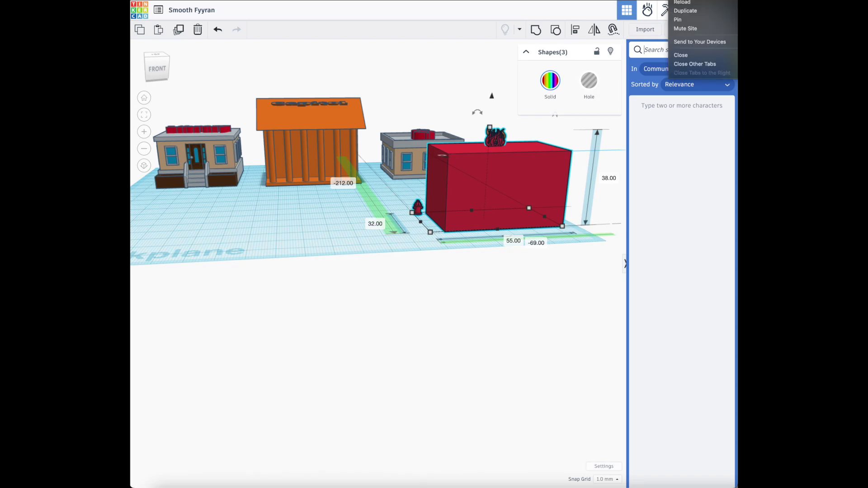
pyautogui.click(701, 12)
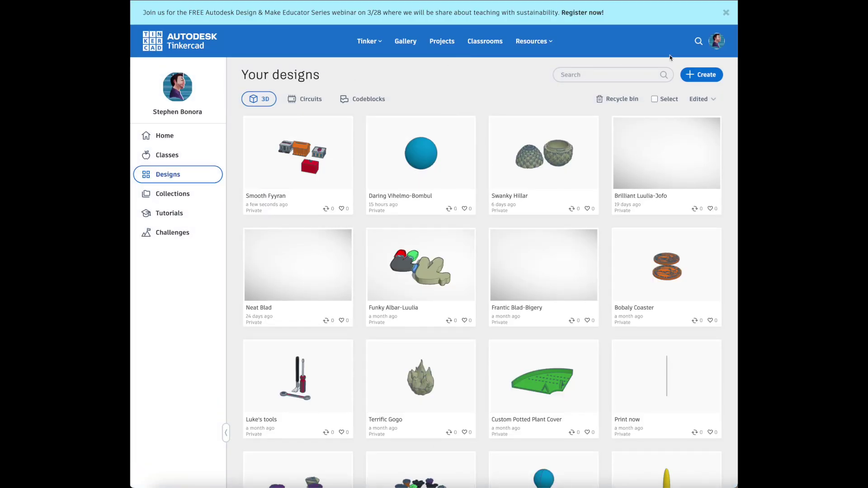
pyautogui.click(700, 42)
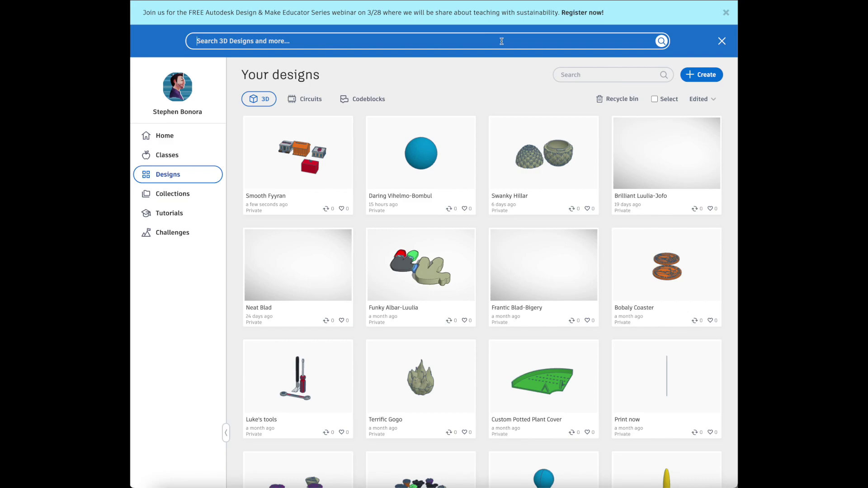
pyautogui.write('hospital')
pyautogui.press('Return')
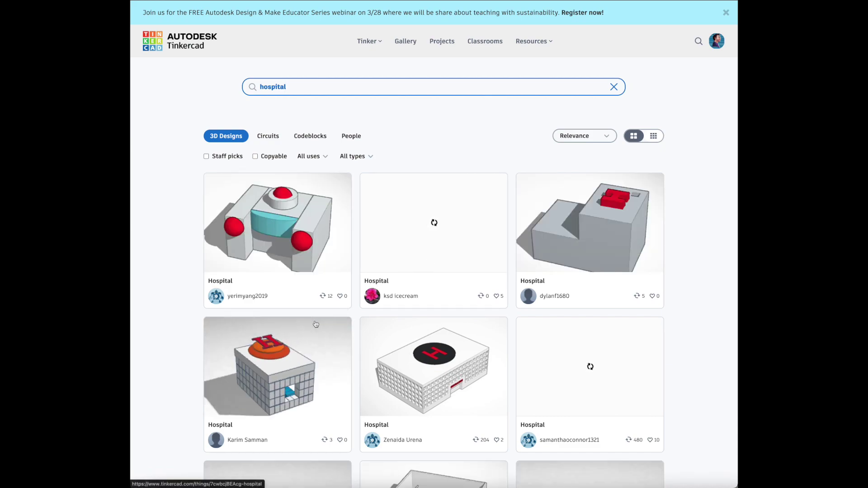
# - Open the white Hospital design with the red H helipad and make an editable copy of it
pyautogui.scroll(-5, 341, 311)
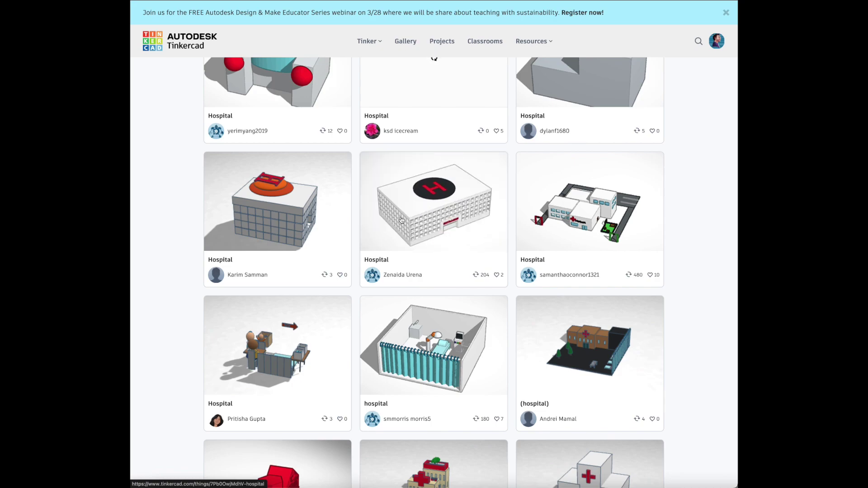
pyautogui.click(431, 220)
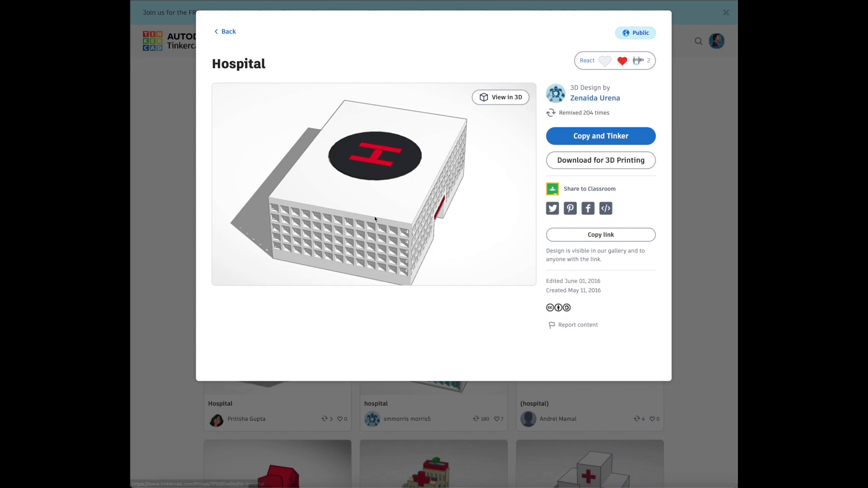
pyautogui.click(589, 144)
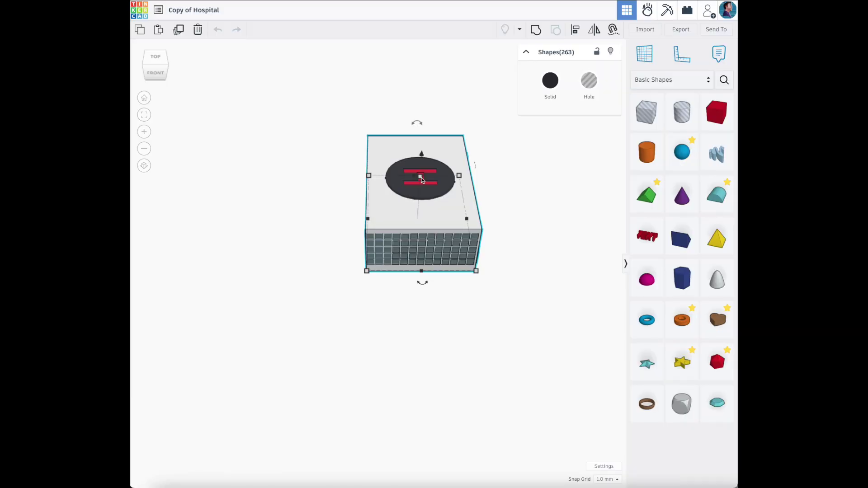
pyautogui.keyDown('shift'); pyautogui.moveTo(421, 178); pyautogui.dragTo(420, 211); pyautogui.keyUp('shift')
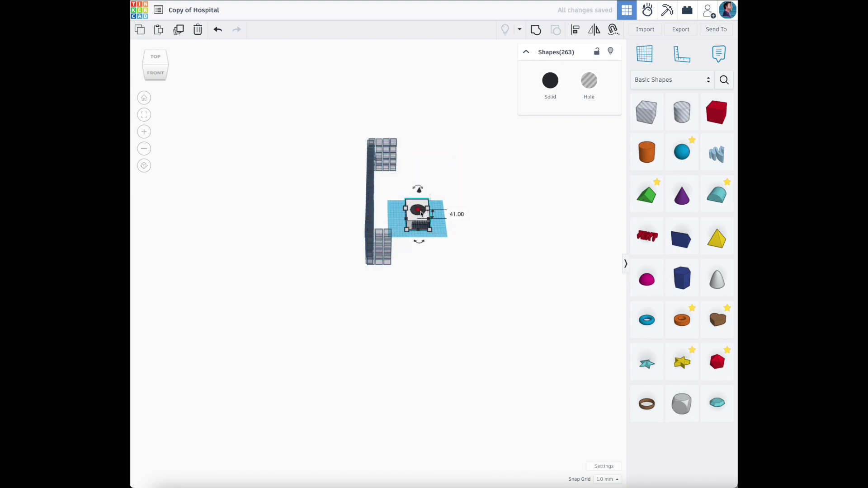
pyautogui.hotkey('ctrl', 'z')
pyautogui.click(359, 253)
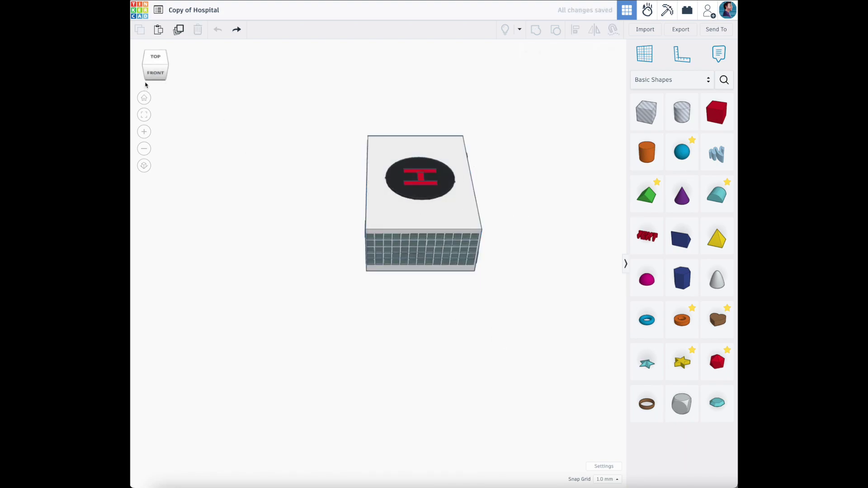
# - Select every part of the hospital and scale it down uniformly to 18 mm high
pyautogui.moveTo(145, 83); pyautogui.dragTo(170, 73)
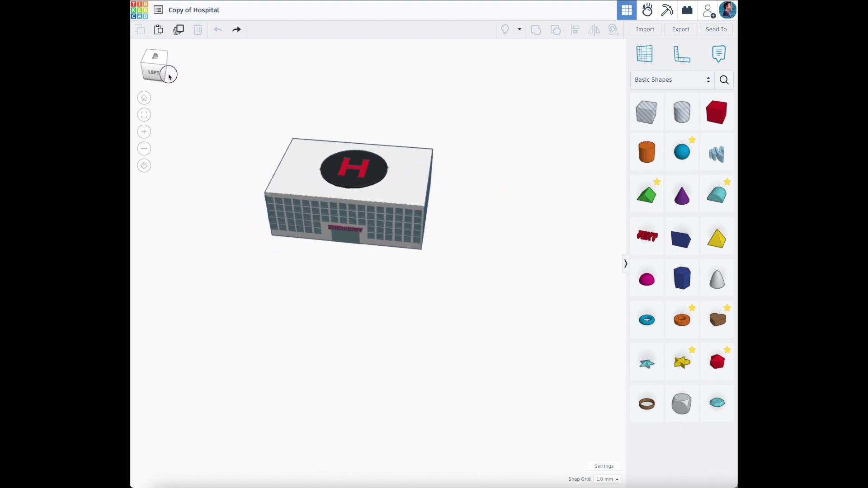
pyautogui.moveTo(449, 271); pyautogui.dragTo(232, 97)
pyautogui.moveTo(350, 173)
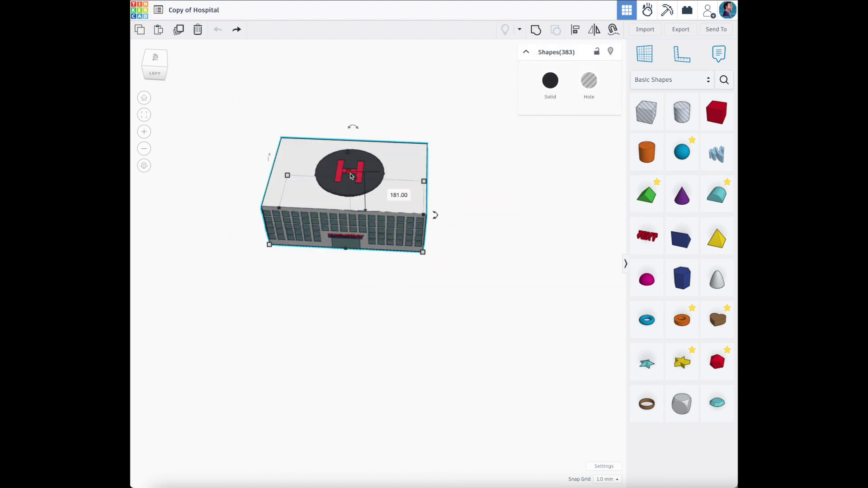
pyautogui.keyDown('shift'); pyautogui.moveTo(350, 173); pyautogui.dragTo(357, 214); pyautogui.keyUp('shift')
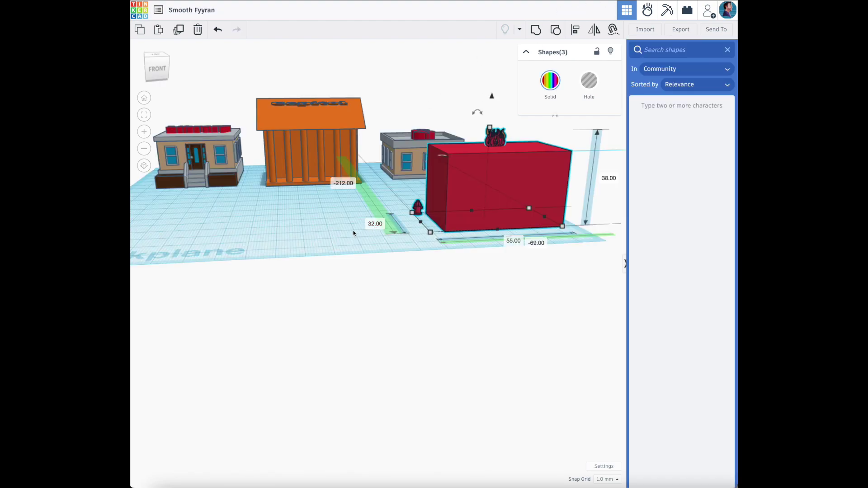
# - Paste the hospital into the Smooth Fyyran design and move it to the open area in front of the Capitol
pyautogui.click(302, 227)
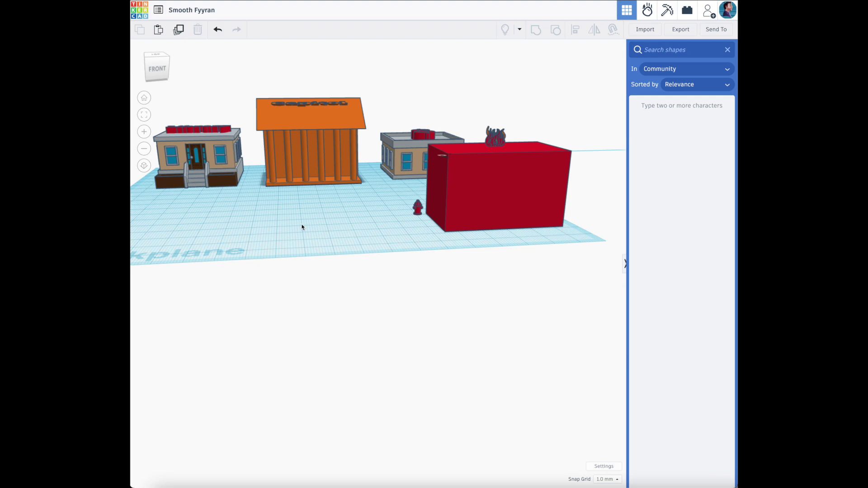
pyautogui.hotkey('ctrl', 'v')
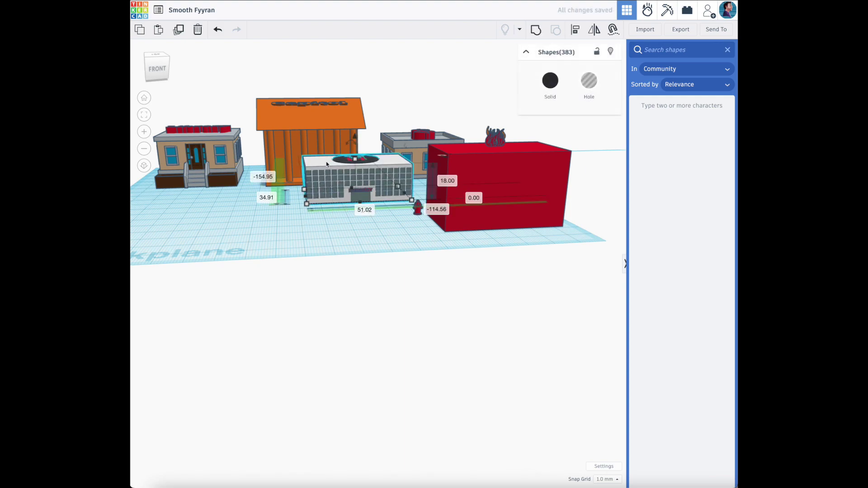
pyautogui.moveTo(327, 164); pyautogui.dragTo(293, 189)
# - Enlarge the hospital uniformly to 25 mm high beside the fire station
pyautogui.moveTo(148, 72)
pyautogui.mouseDown()
pyautogui.moveTo(150, 86)
pyautogui.moveTo(170, 70)
pyautogui.moveTo(150, 75)
pyautogui.mouseUp()
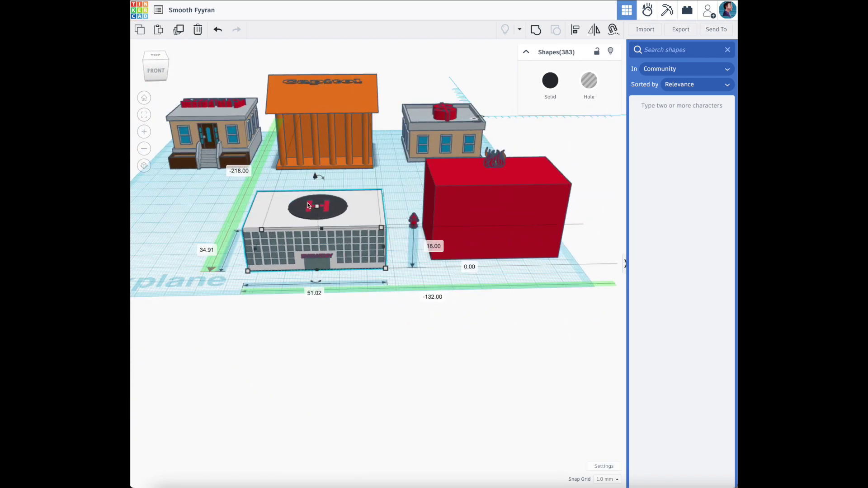
pyautogui.keyDown('shift'); pyautogui.moveTo(318, 206); pyautogui.dragTo(298, 205); pyautogui.keyUp('shift')
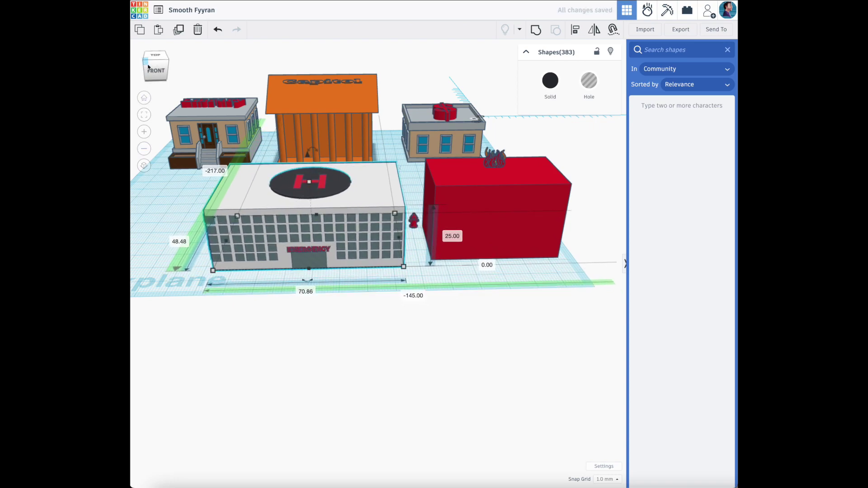
pyautogui.moveTo(155, 68)
pyautogui.mouseDown()
pyautogui.moveTo(180, 67)
pyautogui.moveTo(157, 69)
pyautogui.mouseUp()
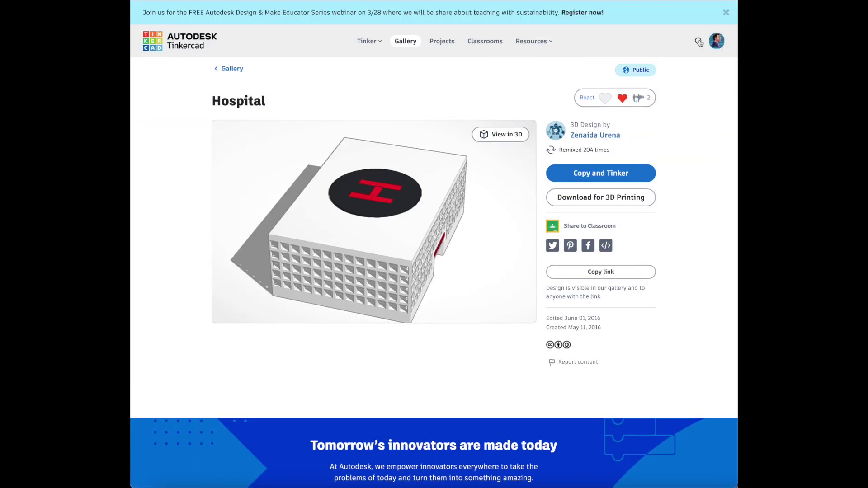
# - Search the Tinkercad designs for "police station" and make an editable copy of the one with the brown-striped POLICE entrance tower
pyautogui.click(699, 41)
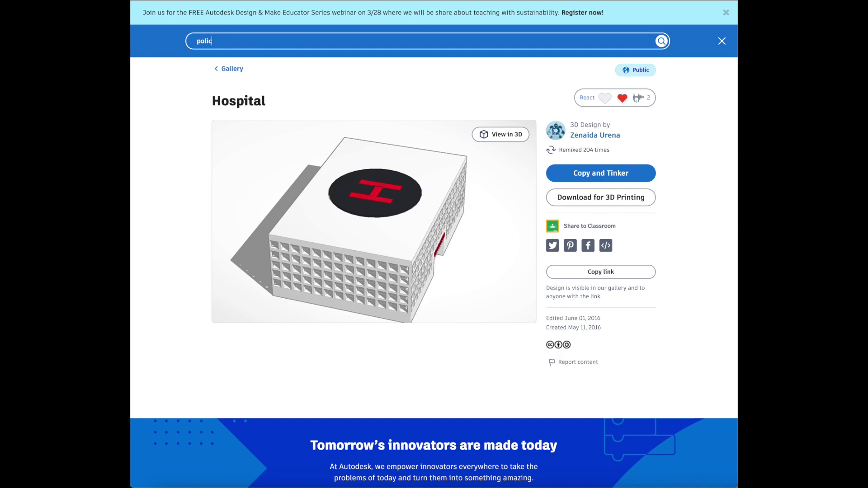
pyautogui.press('Return')
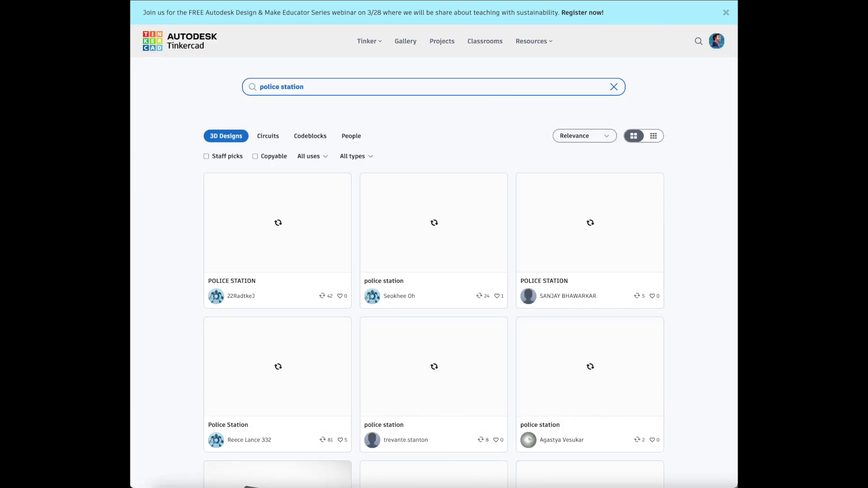
pyautogui.scroll(-10, 282, 297)
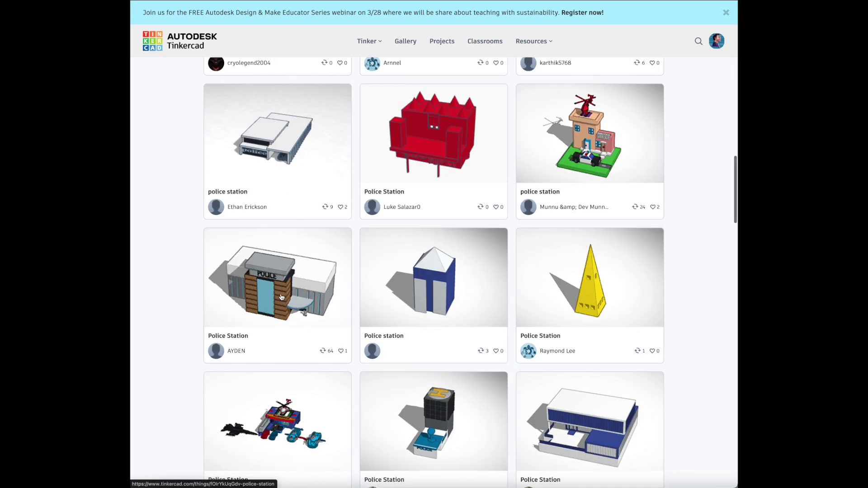
pyautogui.click(284, 294)
pyautogui.click(597, 136)
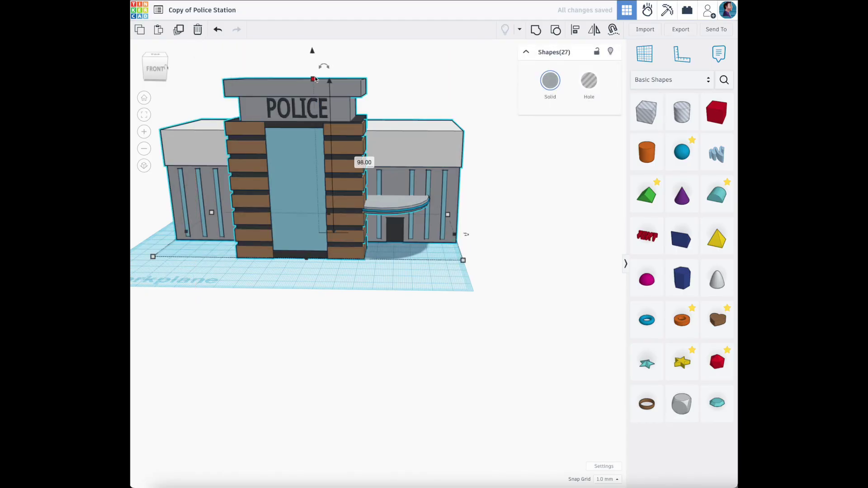
# - Scale the police station down uniformly to 29 mm high and paste it into the Smooth Fyyran design
pyautogui.keyDown('shift'); pyautogui.moveTo(315, 79); pyautogui.dragTo(348, 193); pyautogui.keyUp('shift')
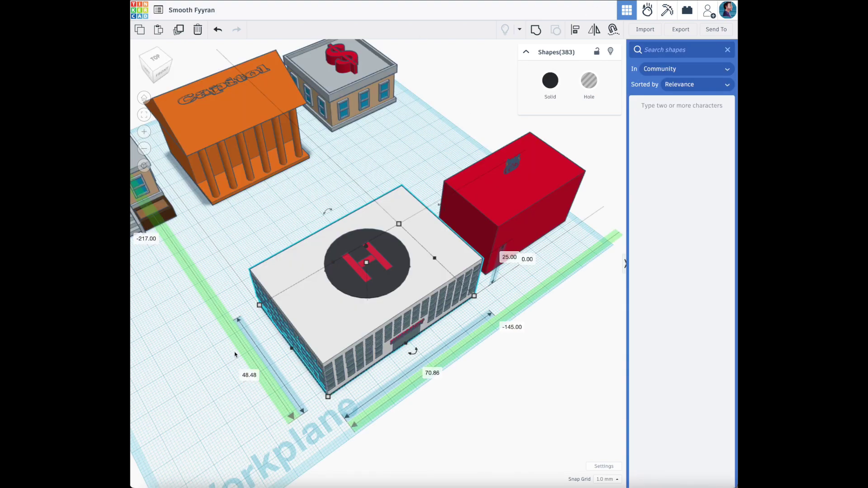
pyautogui.hotkey('ctrl', 'v')
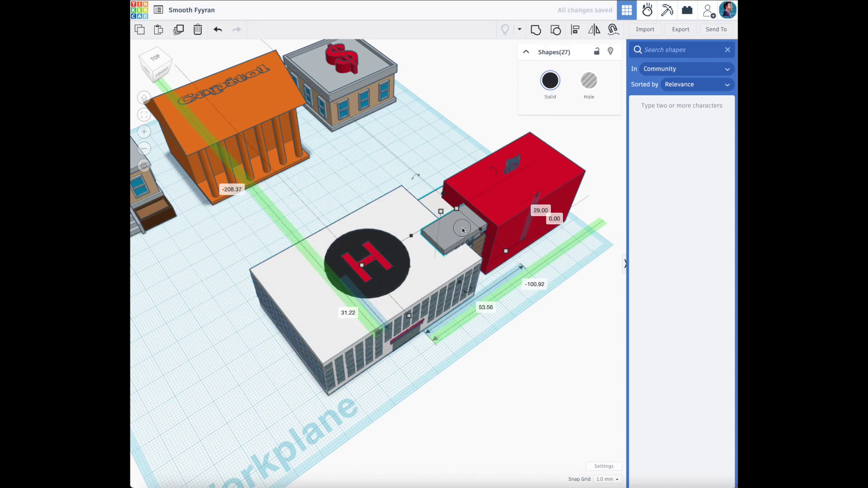
# - Move the police station to the free workplane corner beside the hospital and turn it 180° to face the library
pyautogui.moveTo(462, 229); pyautogui.dragTo(195, 411)
pyautogui.moveTo(318, 312); pyautogui.dragTo(302, 262, button='right')
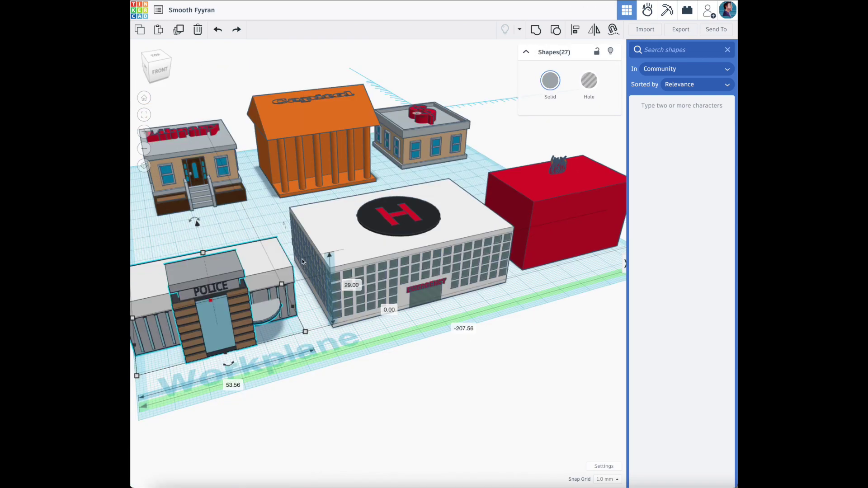
pyautogui.moveTo(230, 367); pyautogui.dragTo(205, 274)
pyautogui.click(203, 199)
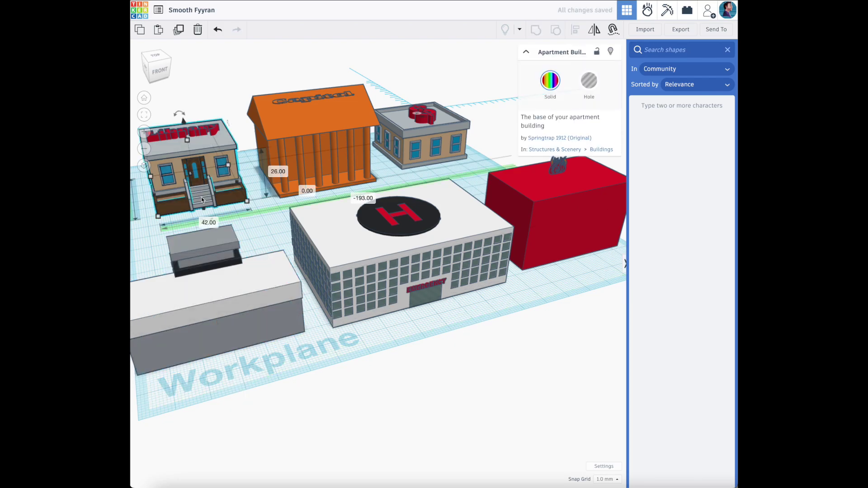
pyautogui.moveTo(150, 72); pyautogui.dragTo(180, 73)
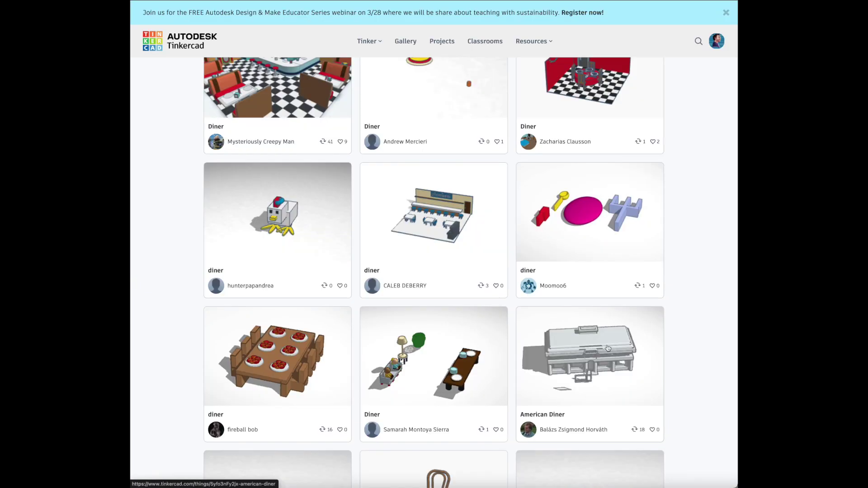
# - Browse the diner designs and make an editable copy of American Diner
pyautogui.scroll(-2, 606, 344)
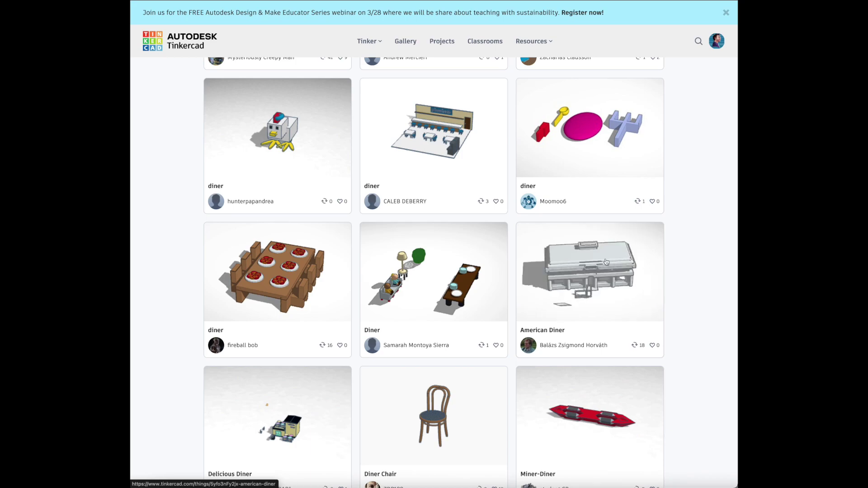
pyautogui.scroll(-9, 592, 264)
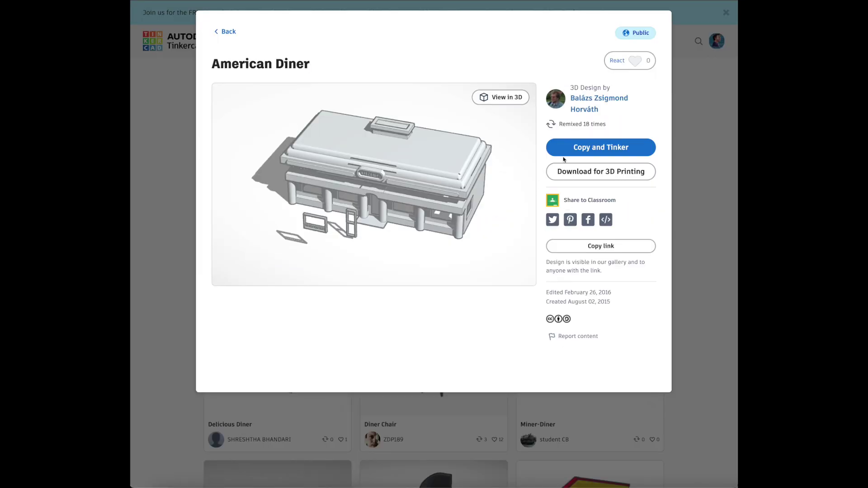
pyautogui.click(578, 153)
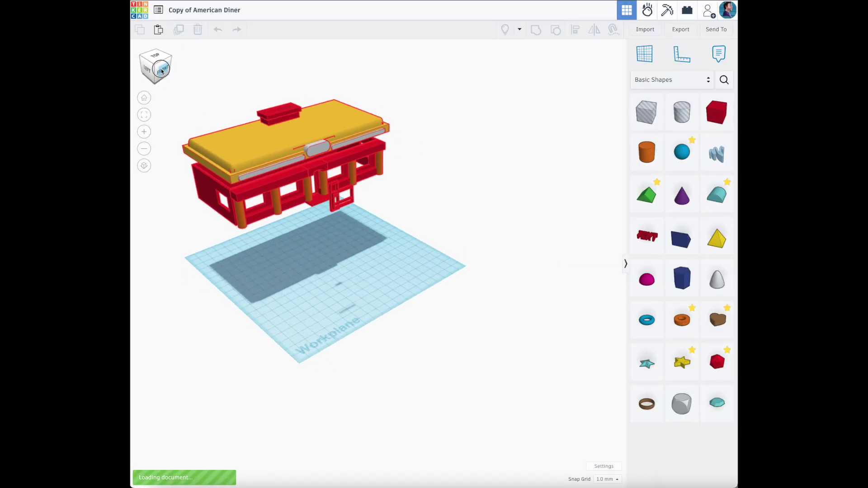
# - Undo a trial resize of the diner and lower the model down to the workplane
pyautogui.click(162, 71)
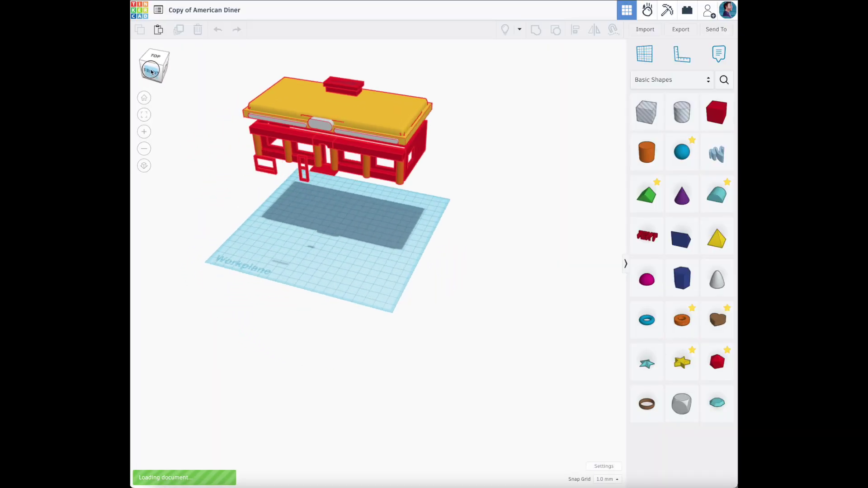
pyautogui.moveTo(170, 67); pyautogui.dragTo(152, 73)
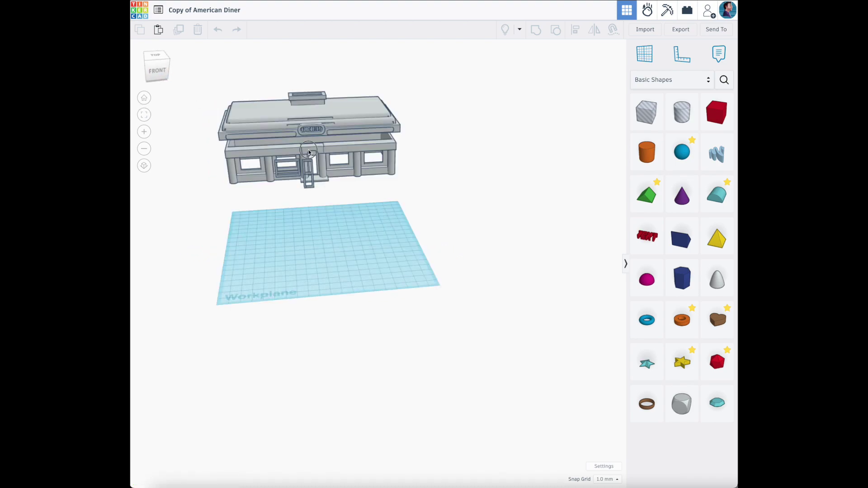
pyautogui.click(309, 127)
pyautogui.moveTo(308, 127)
pyautogui.mouseDown()
pyautogui.moveTo(314, 159)
pyautogui.moveTo(319, 136)
pyautogui.mouseUp()
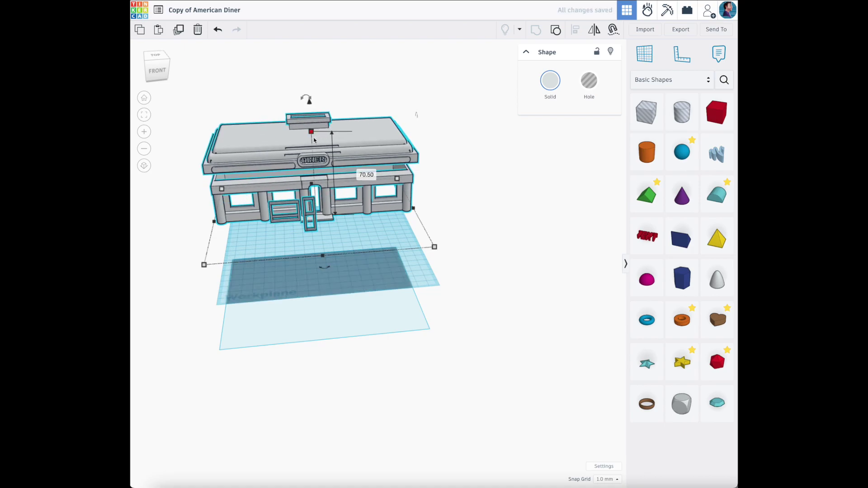
pyautogui.hotkey('ctrl', 'z')
pyautogui.moveTo(309, 102); pyautogui.dragTo(330, 193)
pyautogui.moveTo(145, 78); pyautogui.dragTo(159, 77)
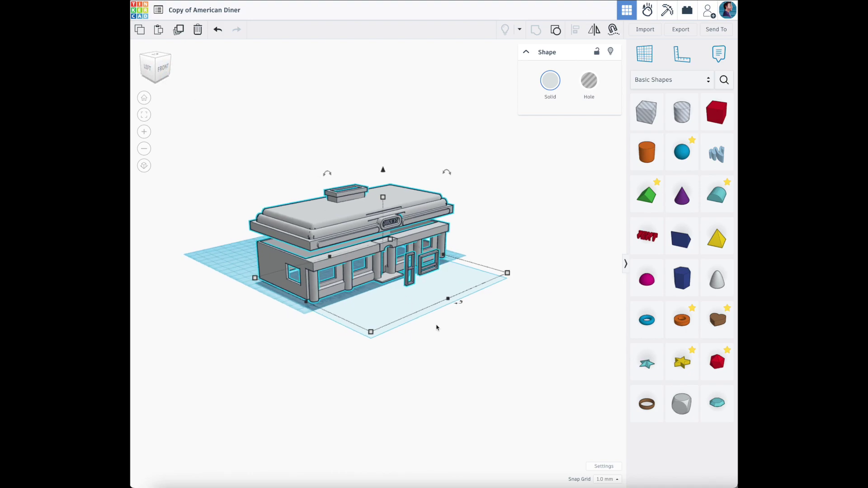
# - Remove the loose door and window pieces in front of the diner by grouping it with a 70 × 111 mm hole box enclosing them
pyautogui.click(437, 327)
pyautogui.click(151, 69)
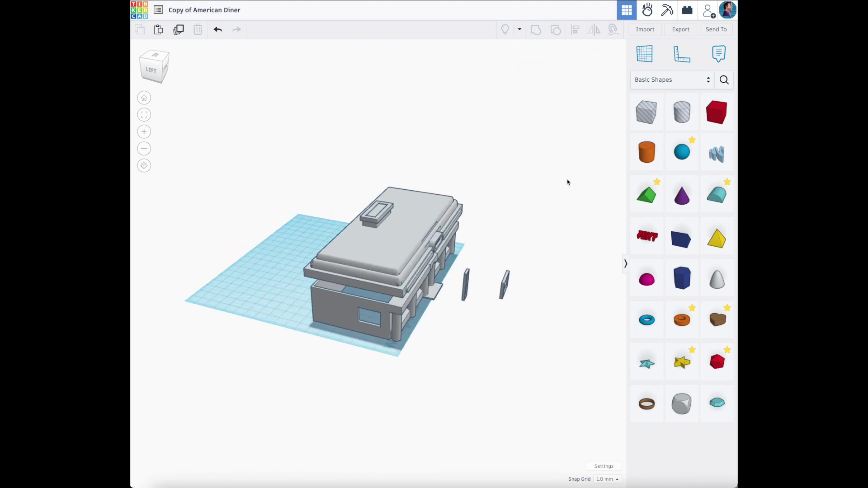
pyautogui.moveTo(637, 126); pyautogui.dragTo(530, 355)
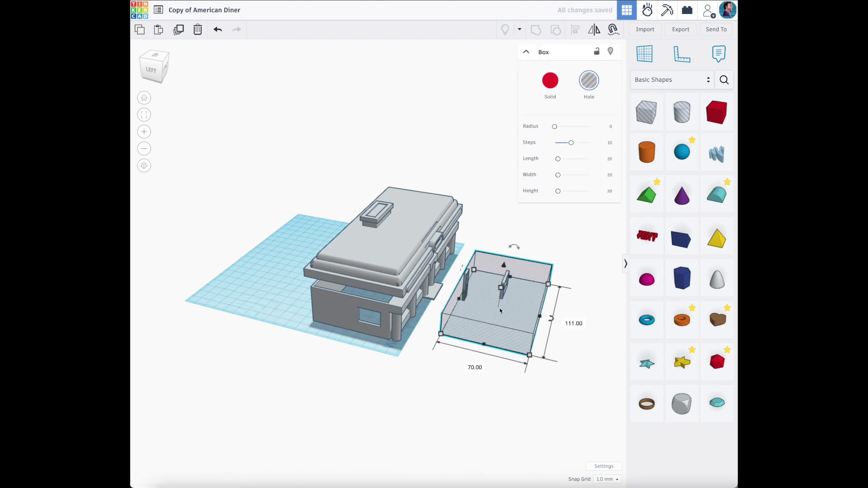
pyautogui.moveTo(500, 288); pyautogui.dragTo(500, 254)
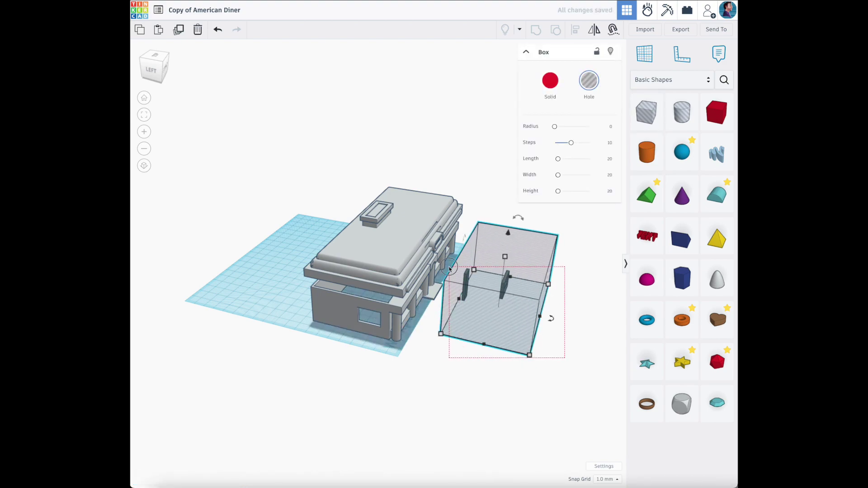
pyautogui.moveTo(565, 358); pyautogui.dragTo(413, 234)
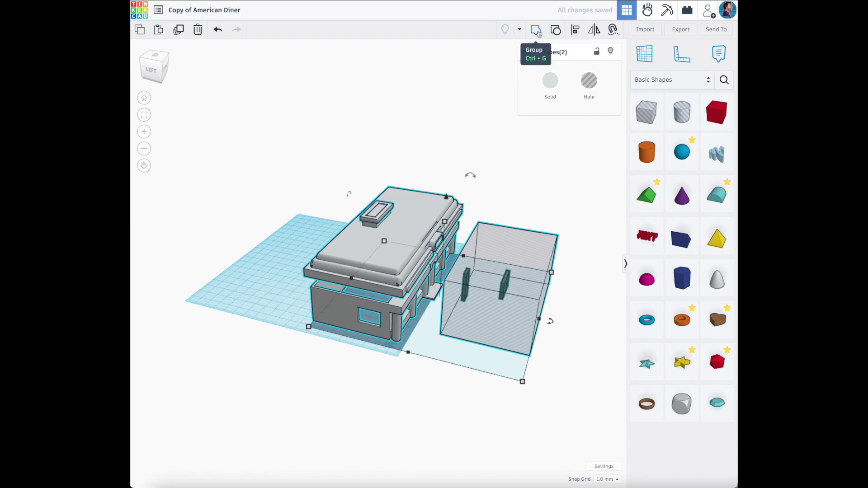
pyautogui.click(538, 31)
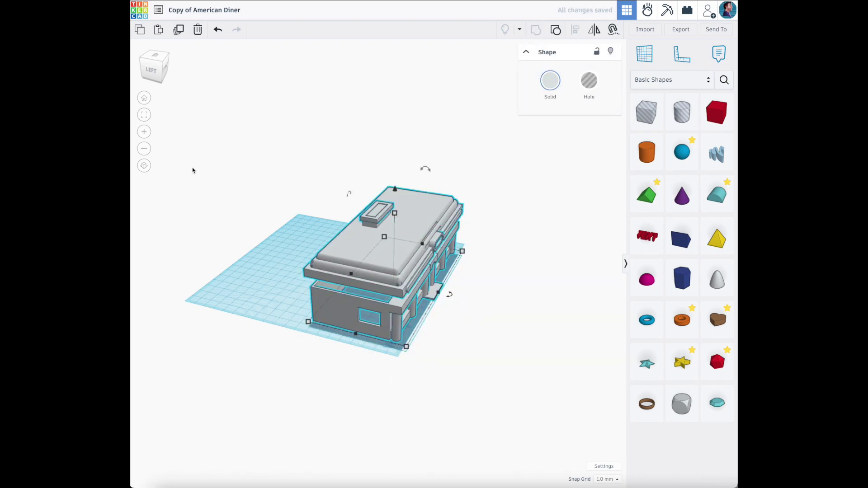
# - Duplicate the diner and move the copy about 99 mm behind the original
pyautogui.moveTo(151, 80)
pyautogui.mouseDown()
pyautogui.moveTo(144, 63)
pyautogui.moveTo(151, 58)
pyautogui.moveTo(156, 81)
pyautogui.mouseUp()
pyautogui.hotkey('ctrl', 'd')
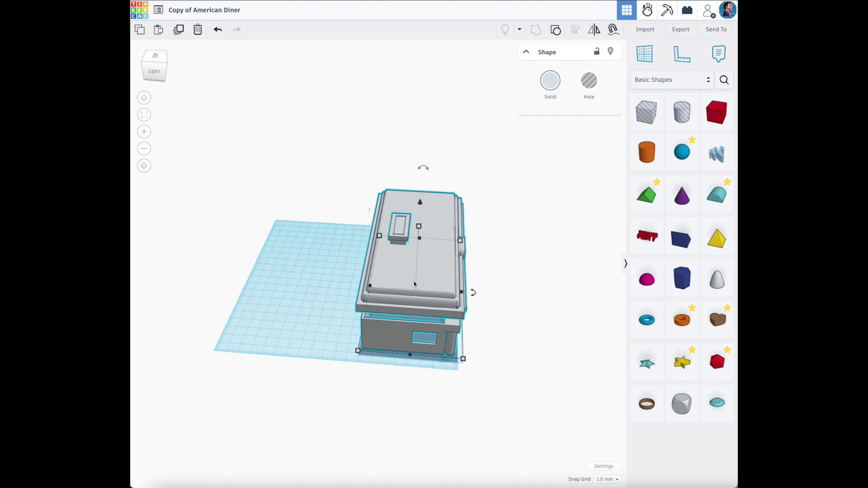
pyautogui.press('Left')
pyautogui.press('Left')
pyautogui.press('Left')
pyautogui.press('Left')
pyautogui.press('Left')
pyautogui.keyDown('alt'); pyautogui.moveTo(414, 284); pyautogui.dragTo(297, 269); pyautogui.keyUp('alt')
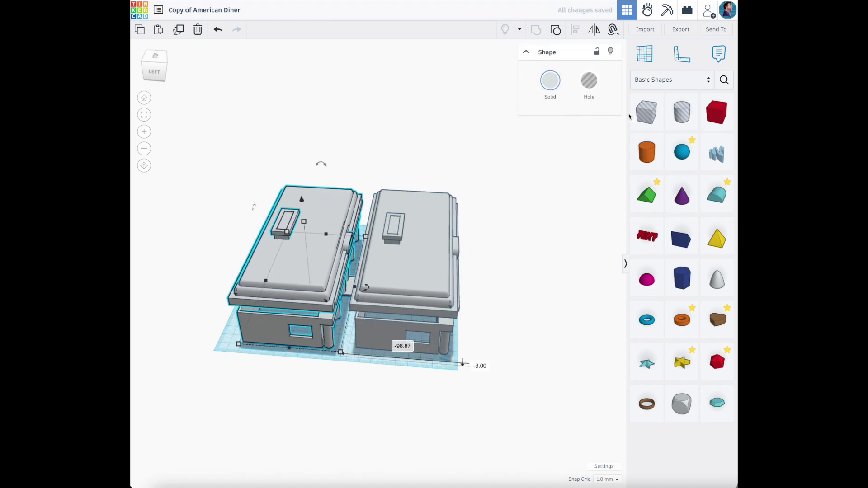
# - Place a hole box above the original diner's walls, size it to 83 × 227 mm, and raise its height to enclose the roof
pyautogui.moveTo(598, 170); pyautogui.dragTo(351, 319)
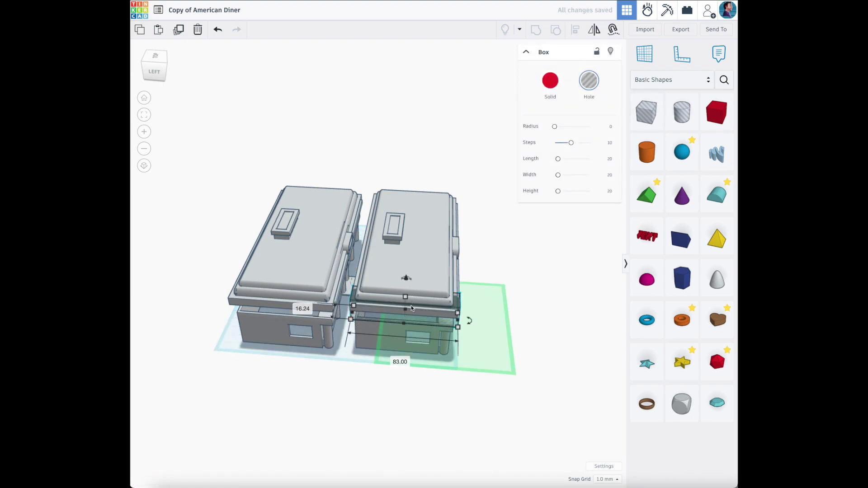
pyautogui.moveTo(407, 310); pyautogui.dragTo(417, 181)
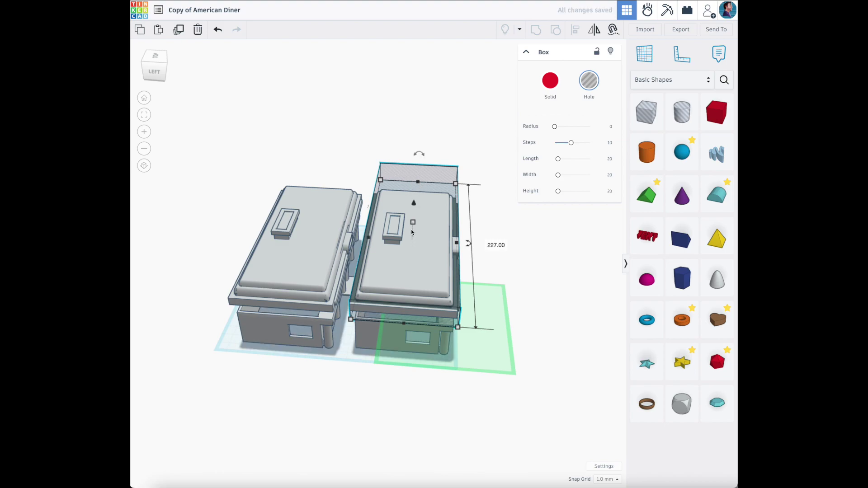
pyautogui.moveTo(413, 225); pyautogui.dragTo(420, 241)
# - Group the roof-covering hole box with the original diner to cut away its roof, leaving the diner copy out of the group
pyautogui.moveTo(164, 78); pyautogui.dragTo(161, 75)
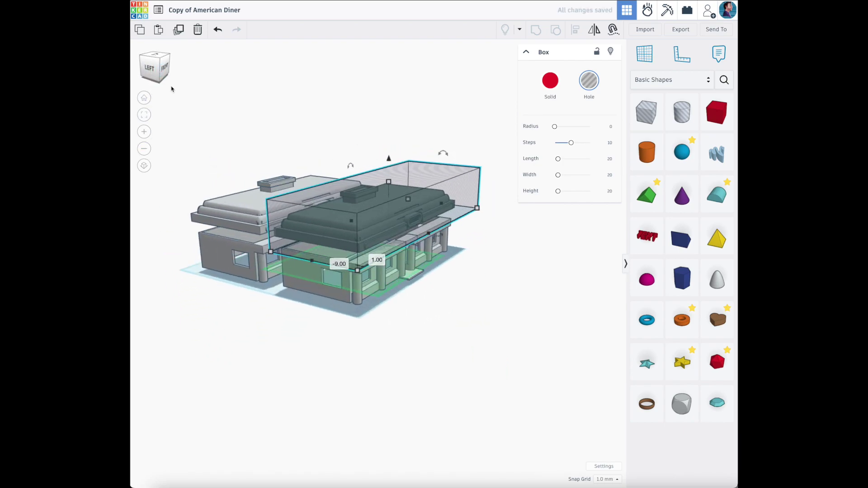
pyautogui.moveTo(357, 366); pyautogui.dragTo(365, 232)
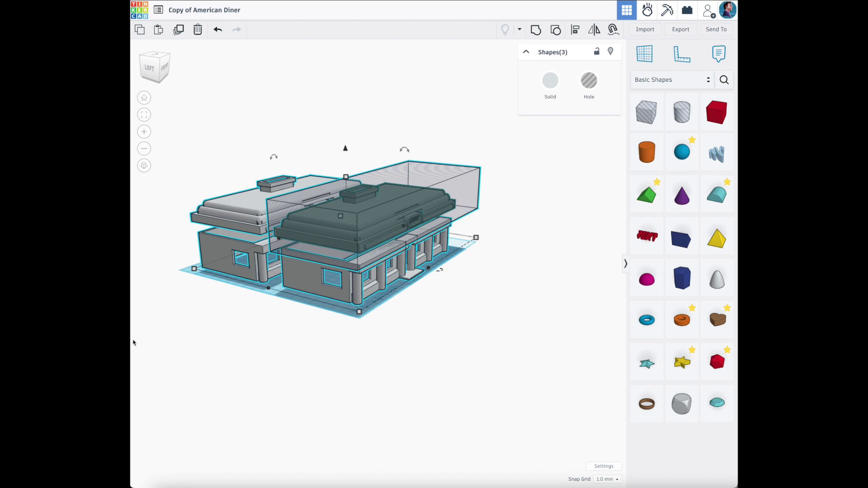
pyautogui.moveTo(163, 68); pyautogui.dragTo(168, 74)
pyautogui.click(163, 70)
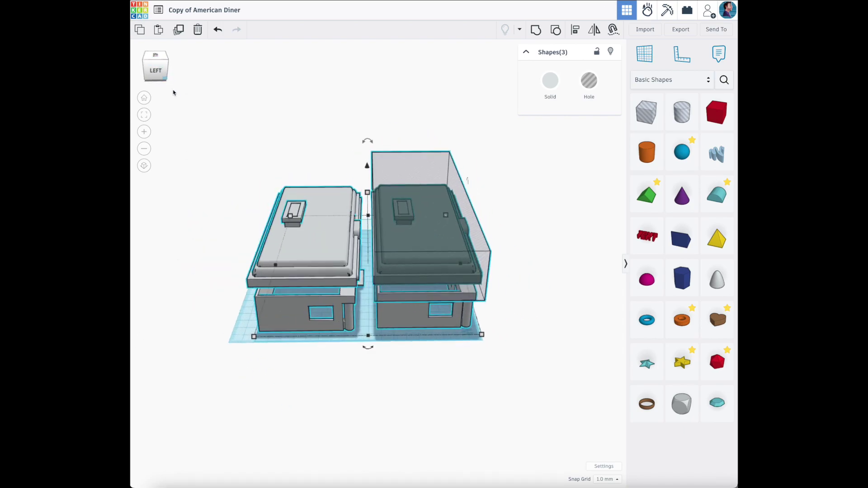
pyautogui.click(457, 411)
pyautogui.click(449, 270)
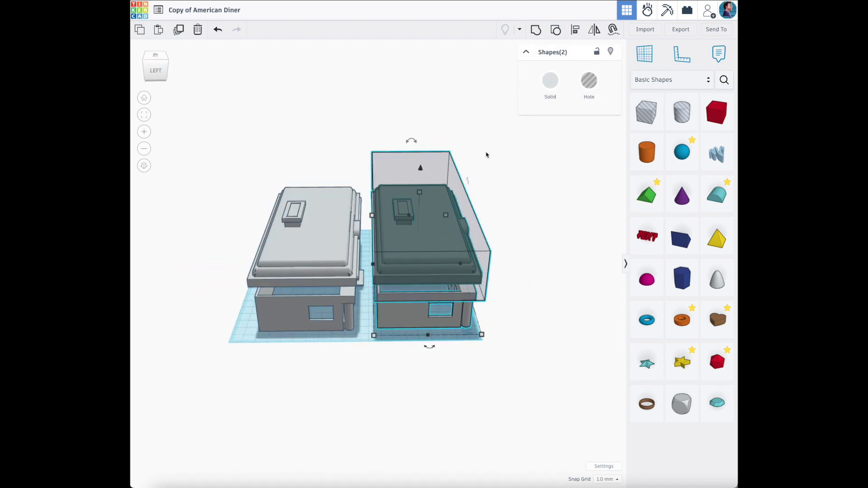
pyautogui.click(536, 30)
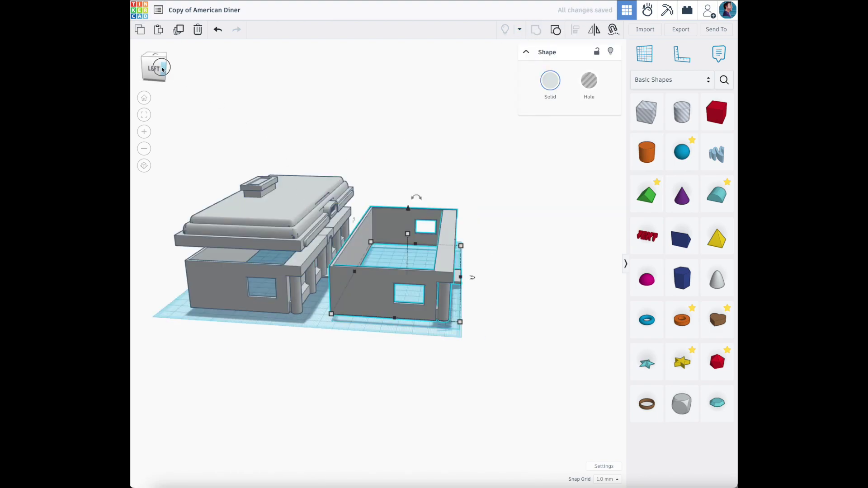
# - Place a hole box beside the end wall of the diner copy that still has its roof, and undo the trial resize
pyautogui.moveTo(162, 67)
pyautogui.mouseDown()
pyautogui.moveTo(141, 63)
pyautogui.moveTo(173, 69)
pyautogui.moveTo(166, 68)
pyautogui.mouseUp()
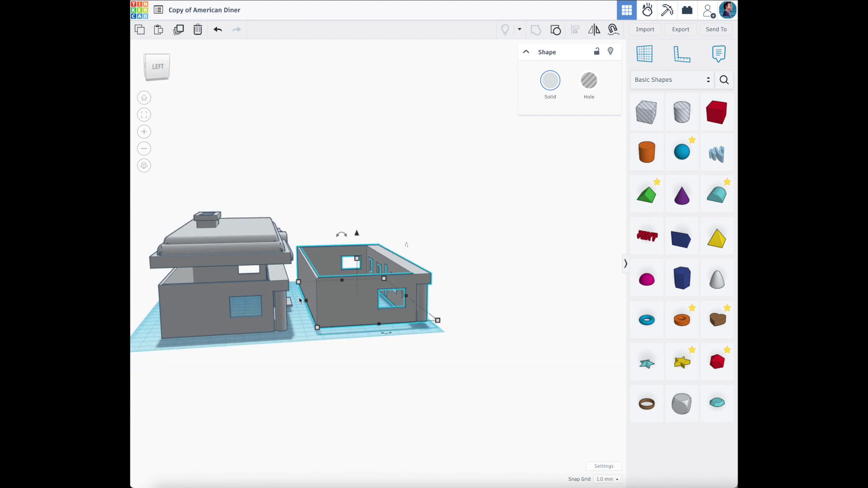
pyautogui.click(166, 79)
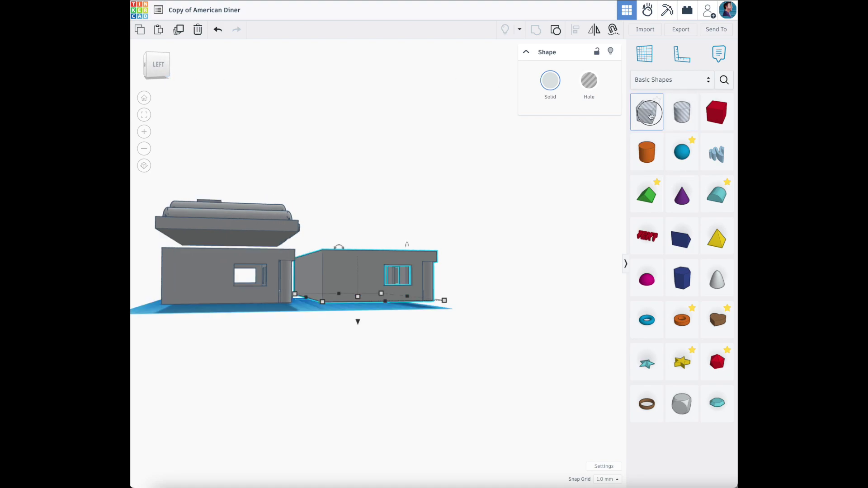
pyautogui.moveTo(647, 113); pyautogui.dragTo(222, 294)
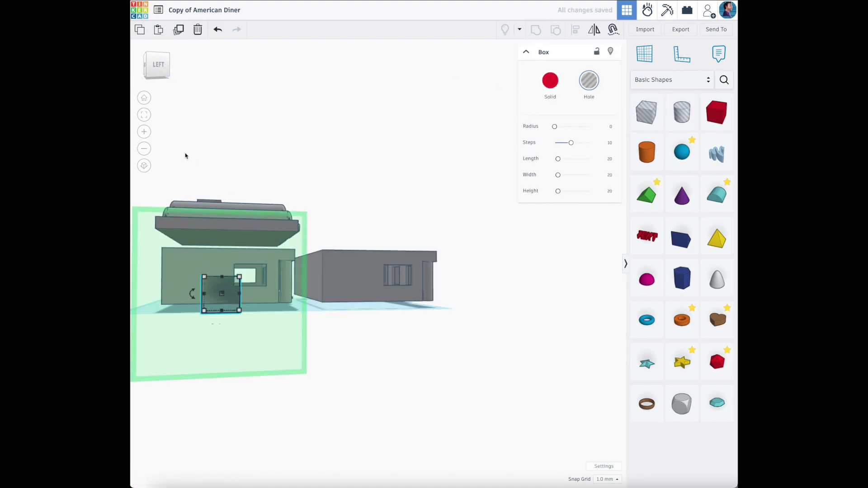
pyautogui.moveTo(161, 74); pyautogui.dragTo(148, 78)
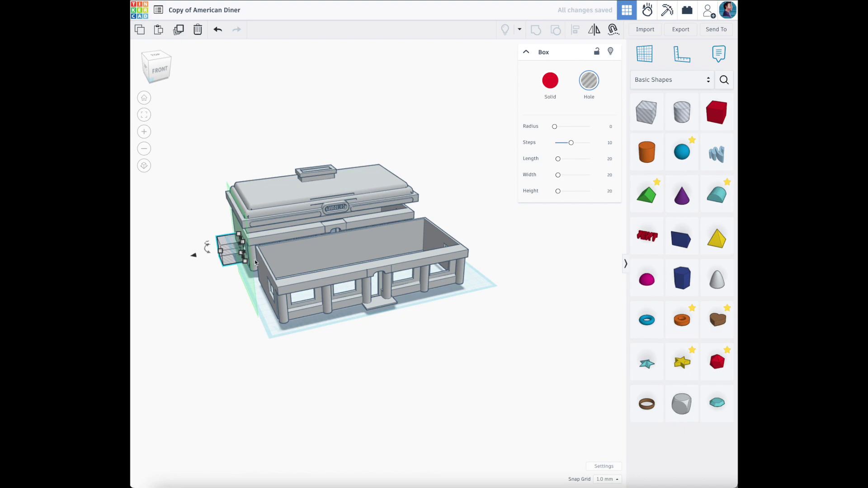
pyautogui.moveTo(244, 259); pyautogui.dragTo(229, 230)
pyautogui.hotkey('ctrl', 'z')
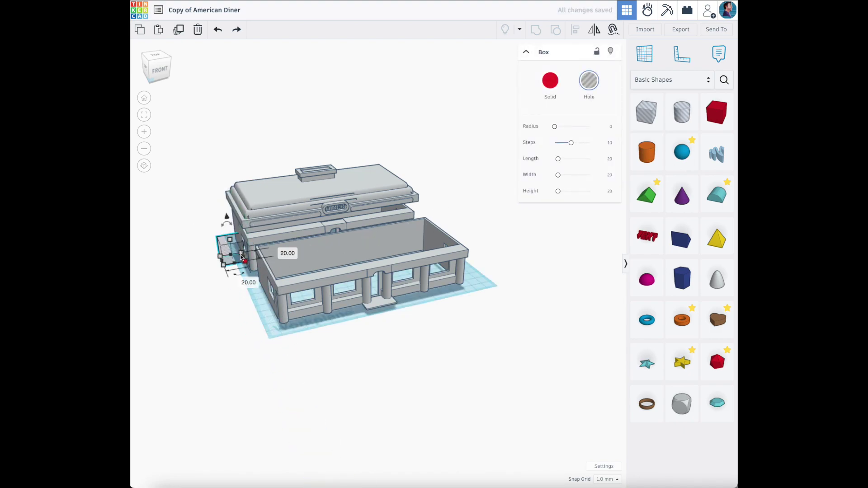
# - Resize the hole box to 93 × 245 mm and about 39 mm high around the copy's walls, and group both to keep only the roof
pyautogui.moveTo(243, 258); pyautogui.dragTo(422, 214)
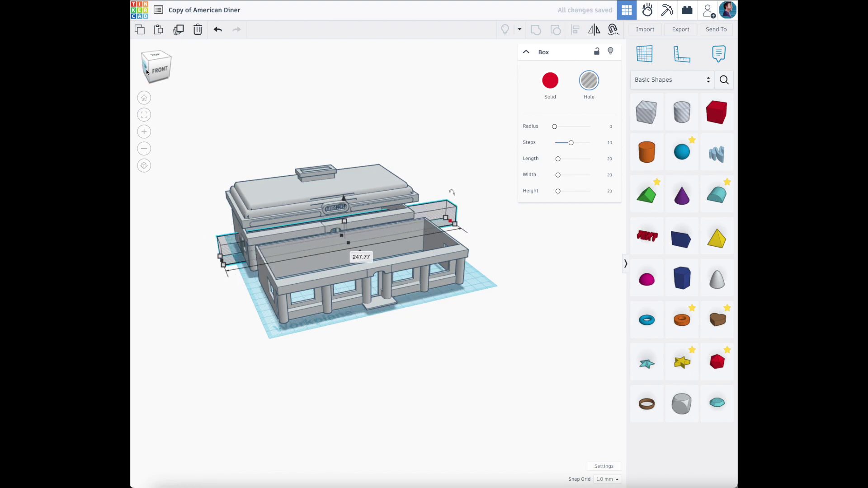
pyautogui.click(147, 71)
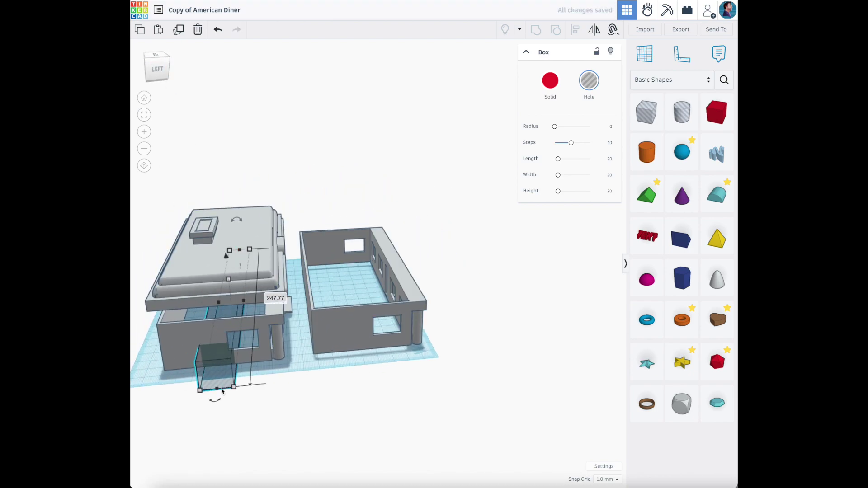
pyautogui.moveTo(231, 391); pyautogui.dragTo(301, 389)
pyautogui.moveTo(198, 397); pyautogui.dragTo(144, 393)
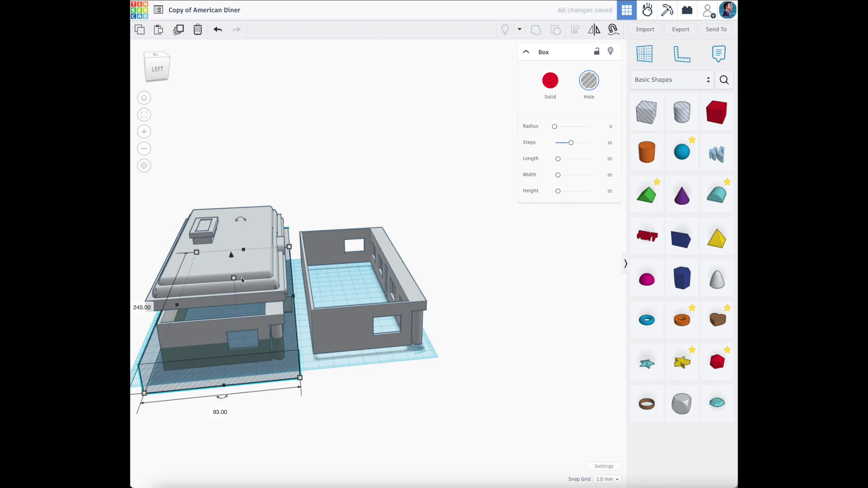
pyautogui.moveTo(233, 278); pyautogui.dragTo(231, 255)
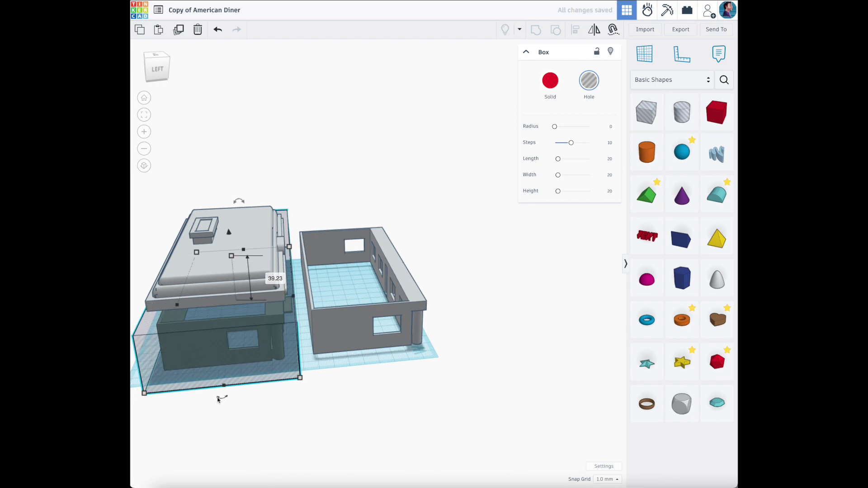
pyautogui.keyDown('shift'); pyautogui.click(221, 267); pyautogui.keyUp('shift')
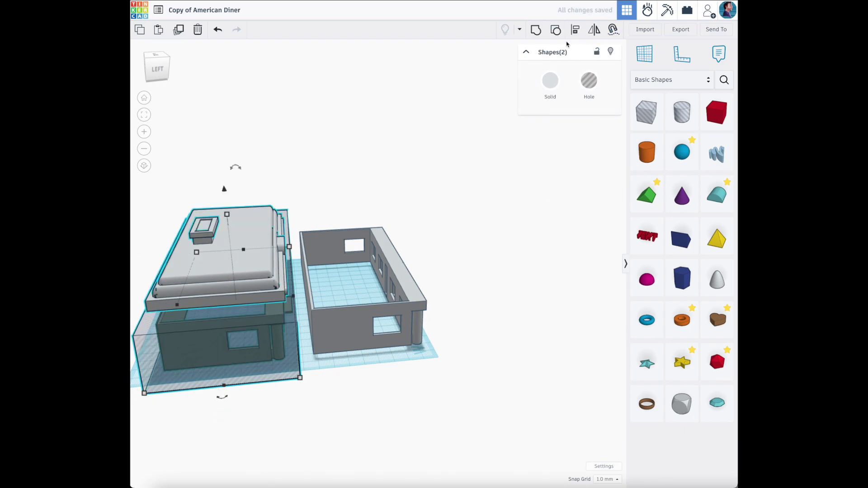
pyautogui.click(537, 31)
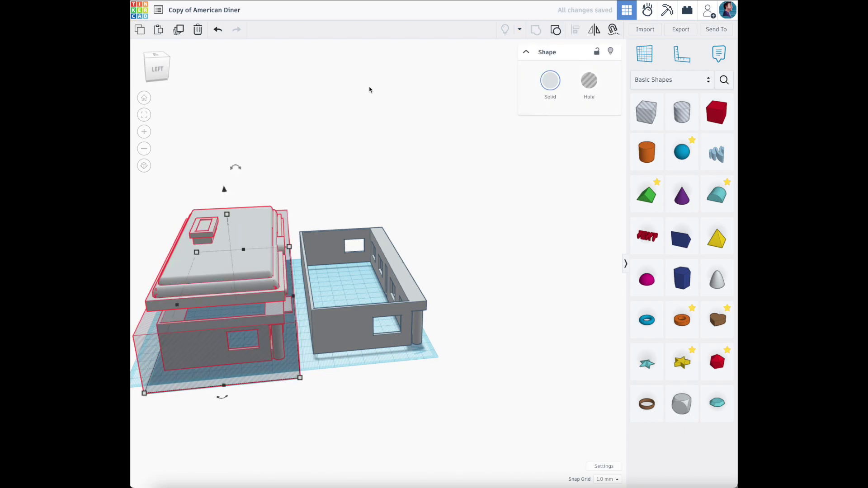
# - Move the separated roof over the roofless walls and lower it 11.48 mm onto them
pyautogui.moveTo(147, 62); pyautogui.dragTo(146, 63)
pyautogui.click(146, 63)
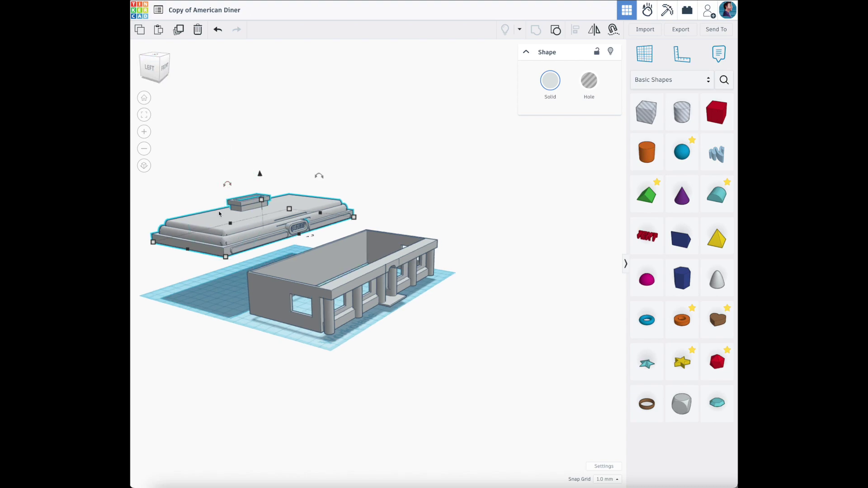
pyautogui.moveTo(218, 217); pyautogui.dragTo(304, 237)
pyautogui.click(167, 69)
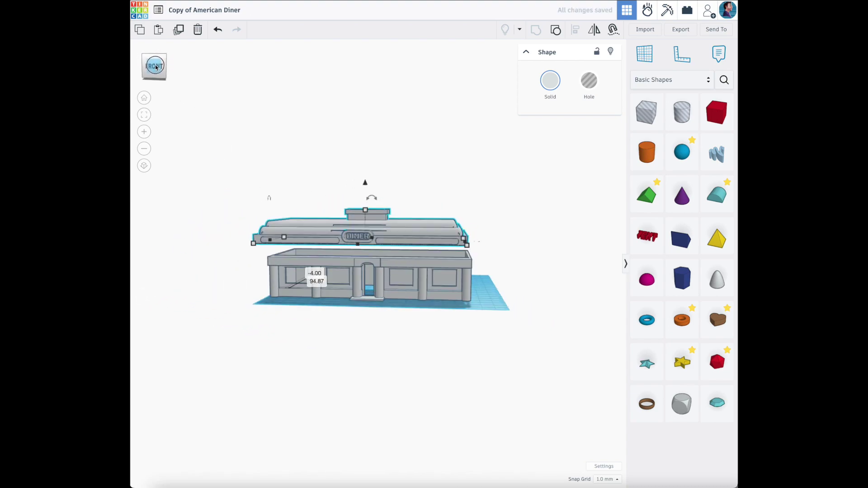
pyautogui.moveTo(365, 182); pyautogui.dragTo(368, 196)
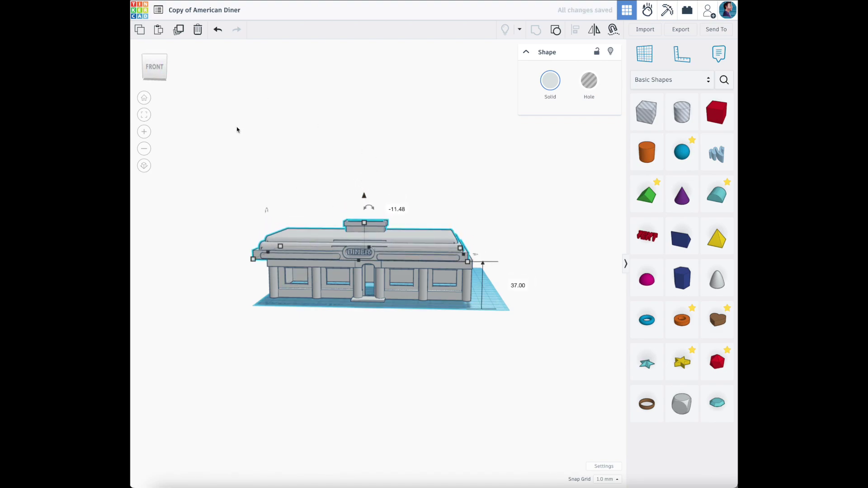
# - Align the roof and the walls to their common centre along the diner's length
pyautogui.moveTo(158, 63); pyautogui.dragTo(161, 63)
pyautogui.click(158, 63)
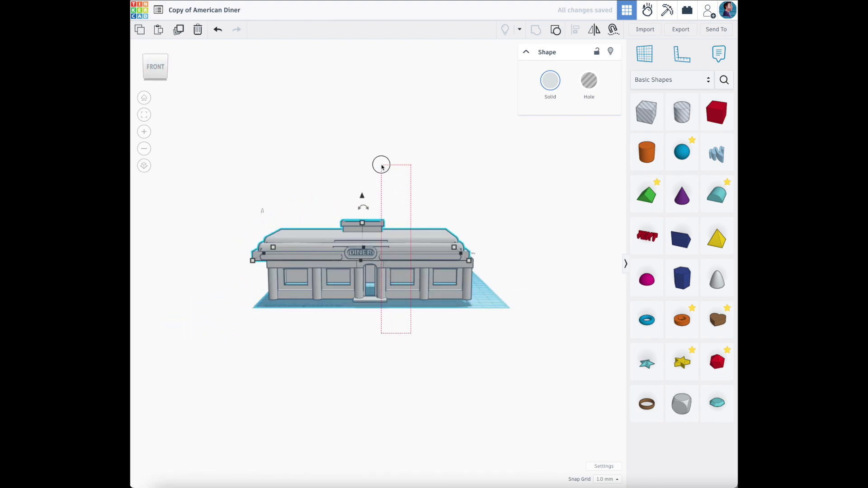
pyautogui.moveTo(382, 167); pyautogui.dragTo(382, 166)
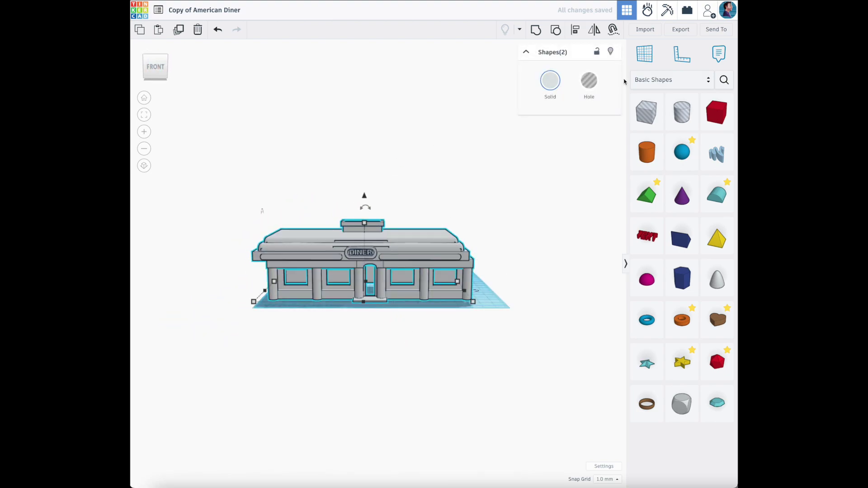
pyautogui.click(577, 31)
pyautogui.click(363, 307)
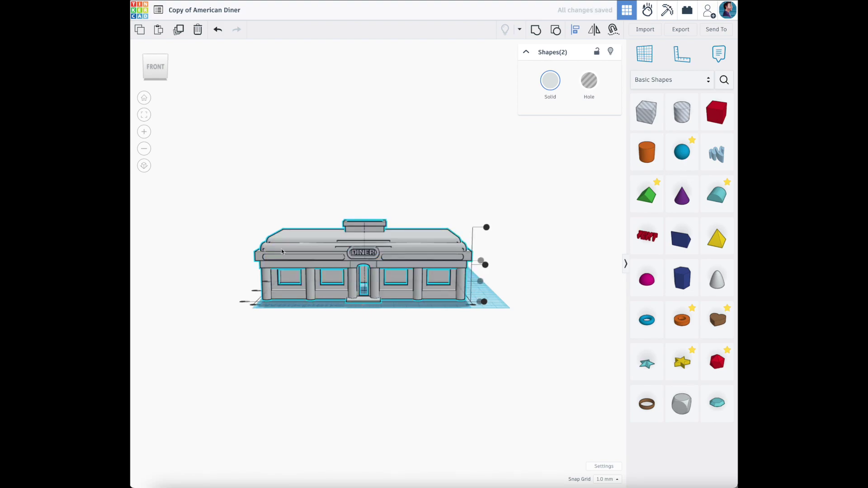
pyautogui.click(190, 123)
# - Group the roof and walls into a single diner and reduce its size for the city scene
pyautogui.moveTo(159, 59)
pyautogui.mouseDown()
pyautogui.moveTo(180, 57)
pyautogui.moveTo(160, 61)
pyautogui.mouseUp()
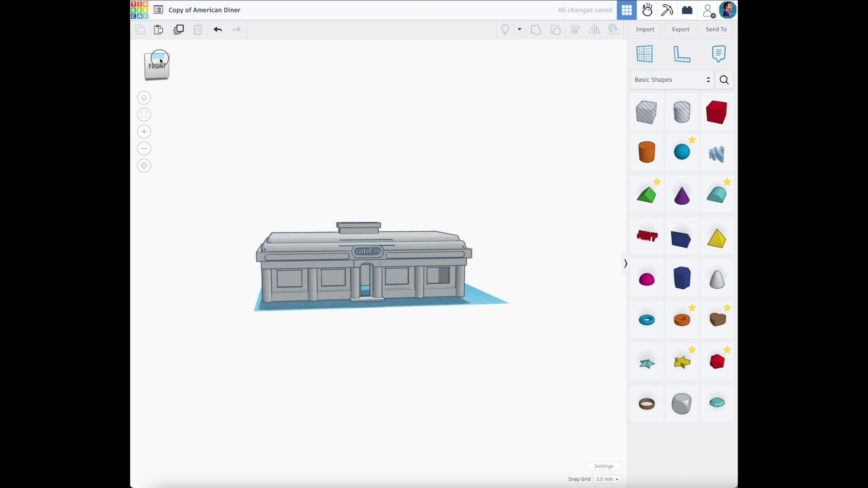
pyautogui.moveTo(380, 329); pyautogui.dragTo(356, 183)
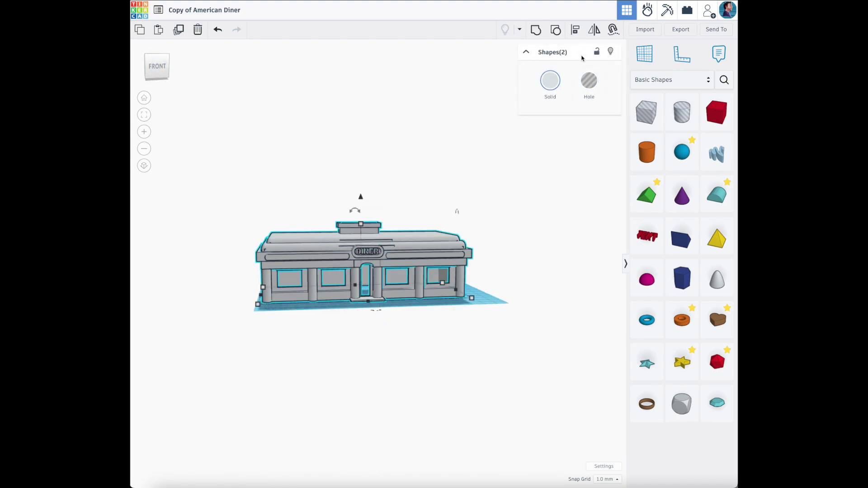
pyautogui.click(538, 32)
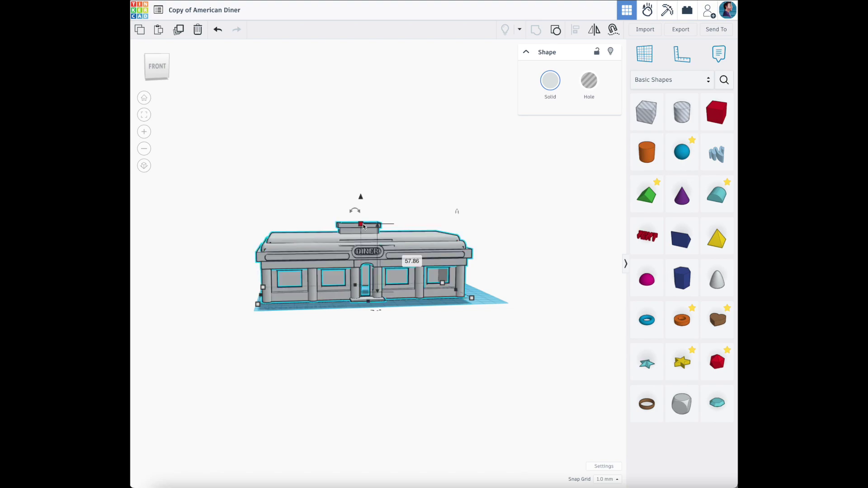
pyautogui.keyDown('shift'); pyautogui.moveTo(364, 226); pyautogui.dragTo(383, 276); pyautogui.keyUp('shift')
pyautogui.press('Delete')
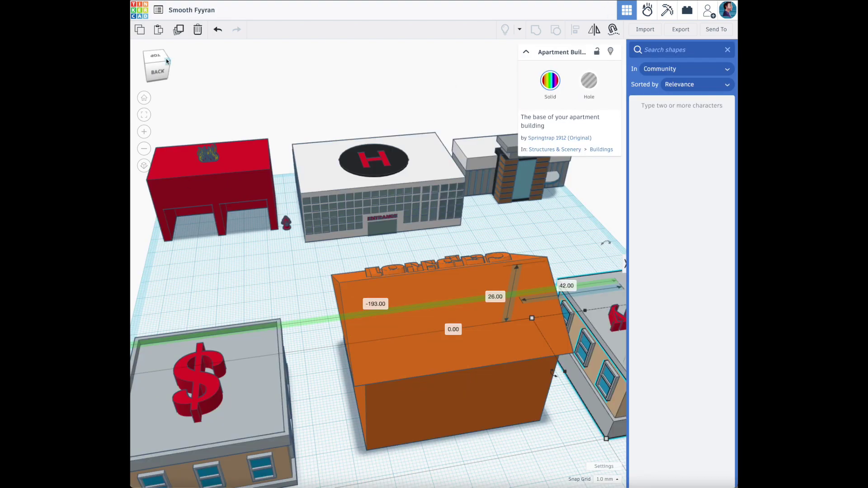
# - Paste the repaired diner into the city scene and place it on the workplane between the police station and the library
pyautogui.click(167, 61)
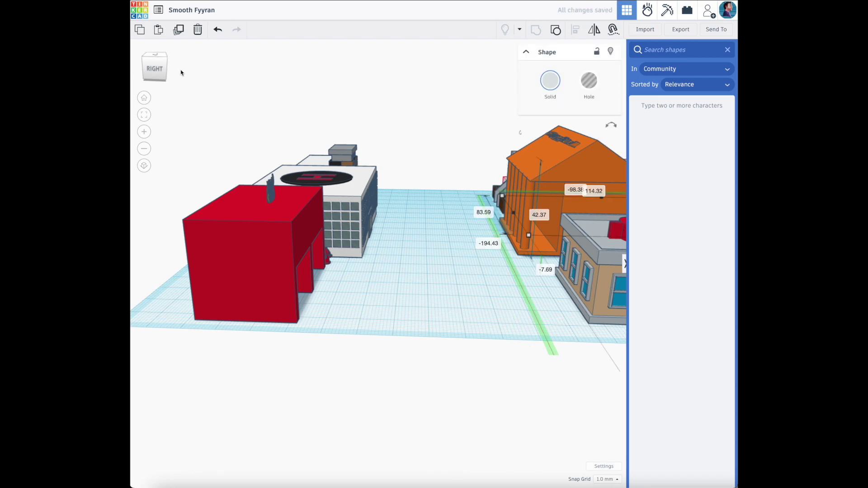
pyautogui.click(152, 77)
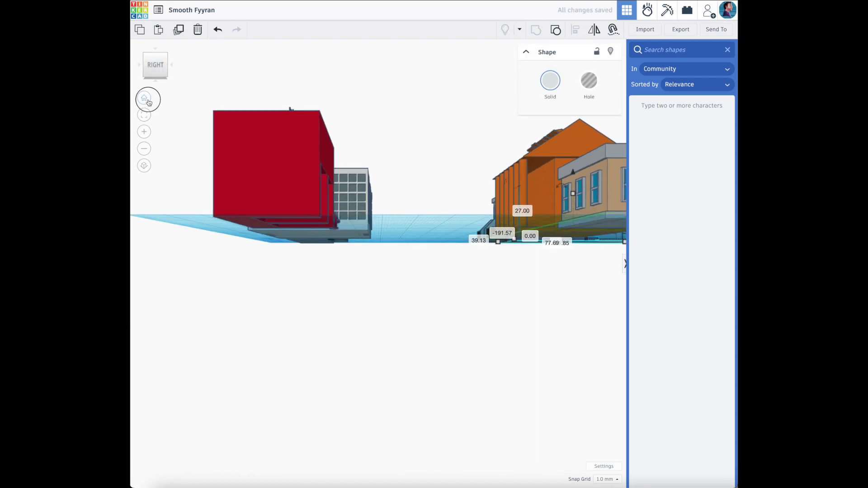
pyautogui.click(145, 99)
pyautogui.moveTo(288, 110); pyautogui.dragTo(181, 200)
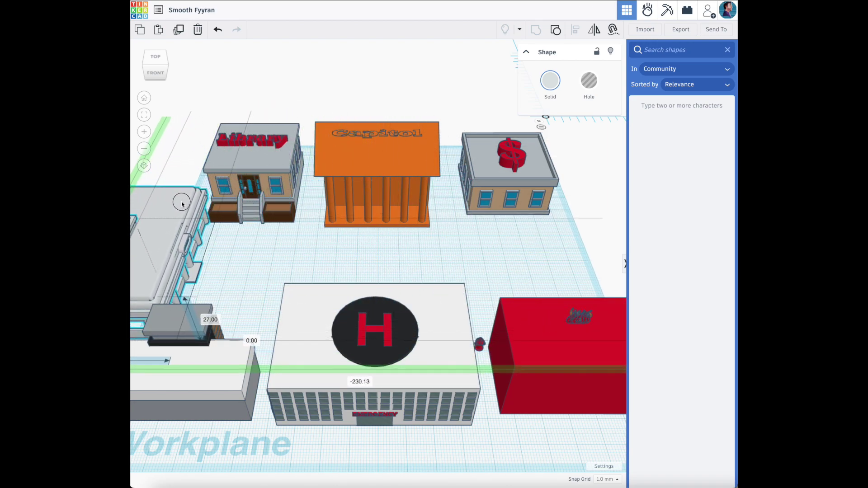
pyautogui.click(160, 78)
pyautogui.moveTo(160, 78); pyautogui.dragTo(139, 76)
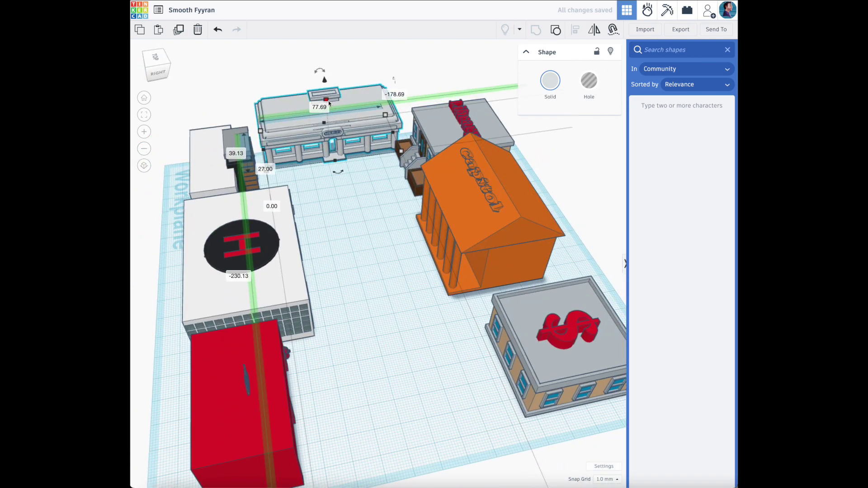
# - Scale the diner proportionally to about 52 × 26 mm and 18 mm high
pyautogui.keyDown('shift'); pyautogui.moveTo(327, 103); pyautogui.dragTo(289, 122); pyautogui.keyUp('shift')
pyautogui.click(156, 65)
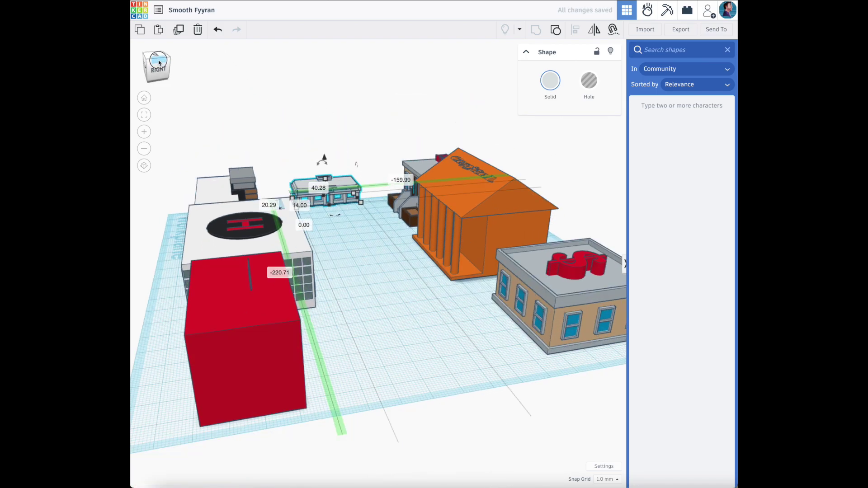
pyautogui.click(157, 62)
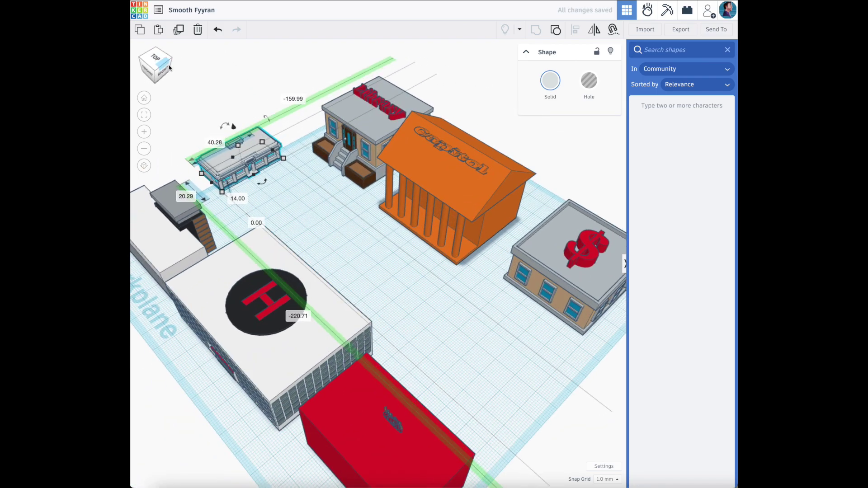
pyautogui.keyDown('shift'); pyautogui.moveTo(239, 147); pyautogui.dragTo(239, 141); pyautogui.keyUp('shift')
pyautogui.click(274, 201)
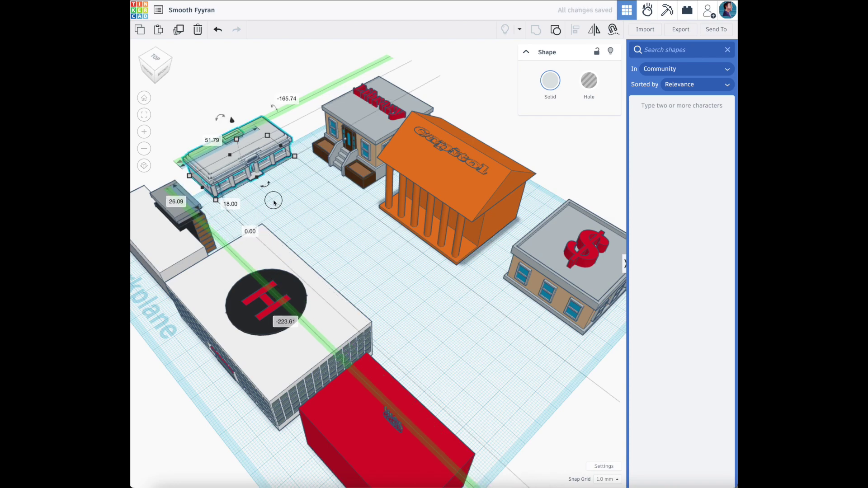
pyautogui.click(238, 148)
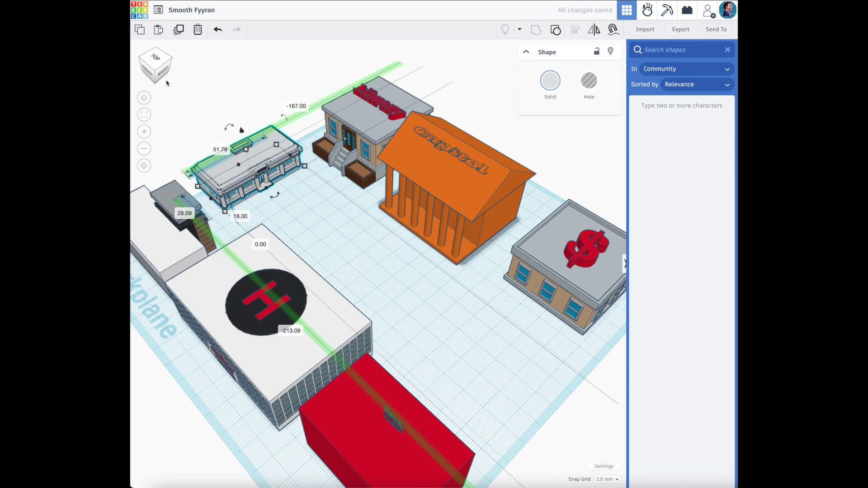
# - Move the Capitol and the bank with its dollar sign outward to the workplane's edge, away from the hospital
pyautogui.moveTo(154, 75); pyautogui.dragTo(211, 72)
pyautogui.click(163, 68)
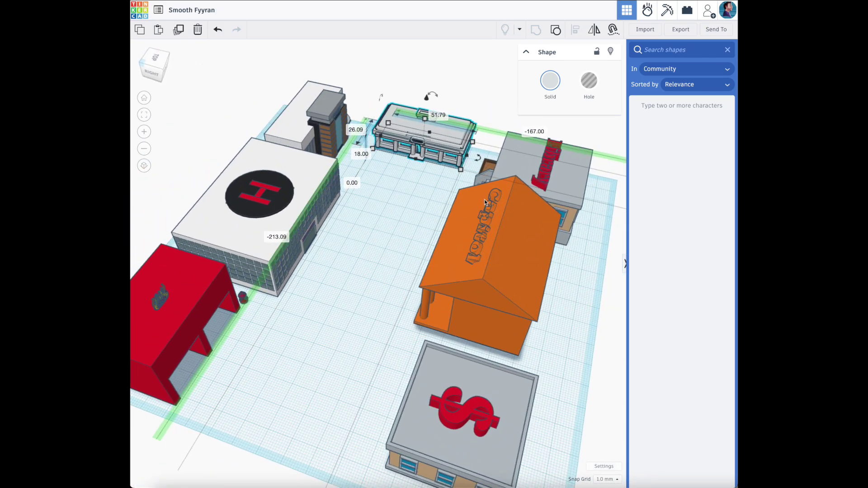
pyautogui.moveTo(485, 202); pyautogui.dragTo(524, 209)
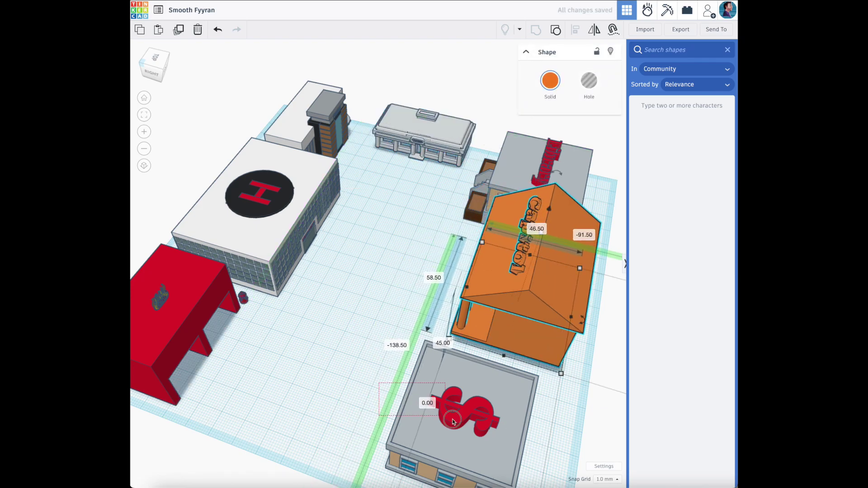
pyautogui.moveTo(452, 421); pyautogui.dragTo(478, 425)
pyautogui.moveTo(490, 454); pyautogui.dragTo(526, 463)
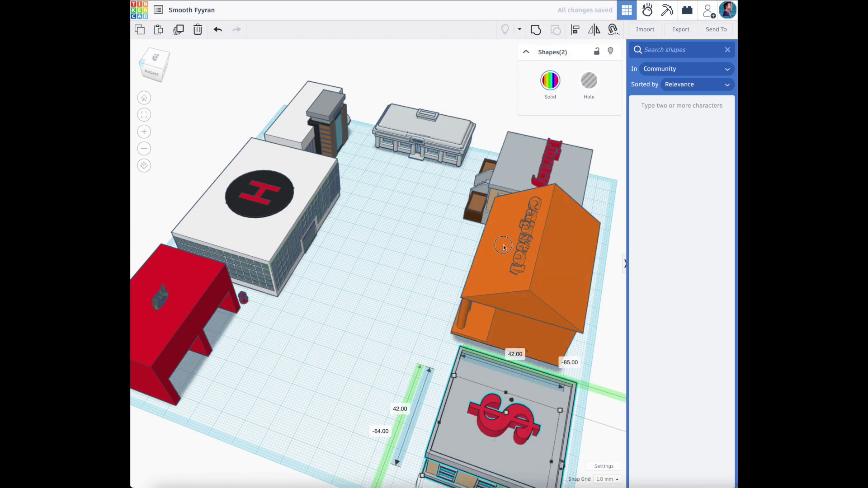
pyautogui.moveTo(504, 247); pyautogui.dragTo(529, 256)
# - Move the library with its lettering back in line with the Capitol, and shift the diner inward toward the library
pyautogui.click(166, 68)
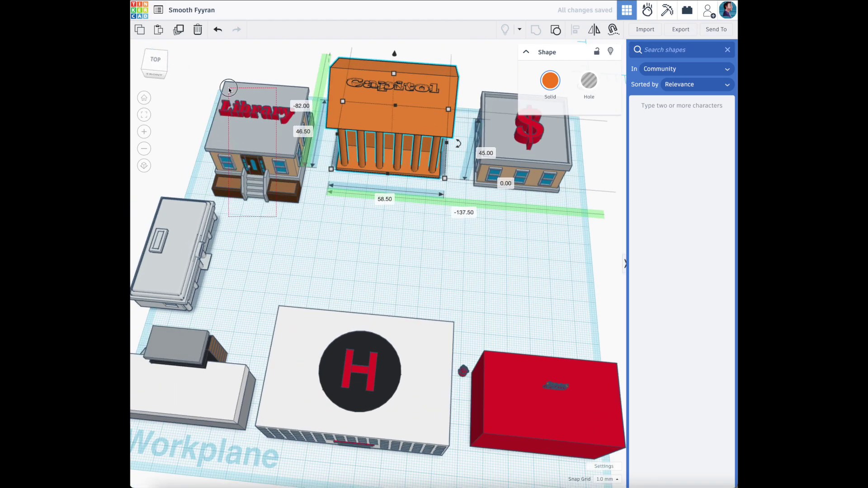
pyautogui.moveTo(229, 88); pyautogui.dragTo(229, 88)
pyautogui.moveTo(250, 140); pyautogui.dragTo(248, 118)
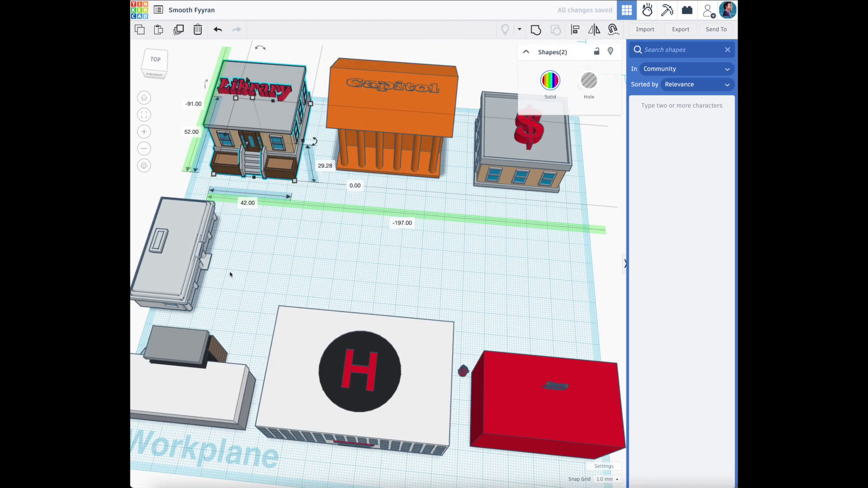
pyautogui.moveTo(185, 262); pyautogui.dragTo(205, 241)
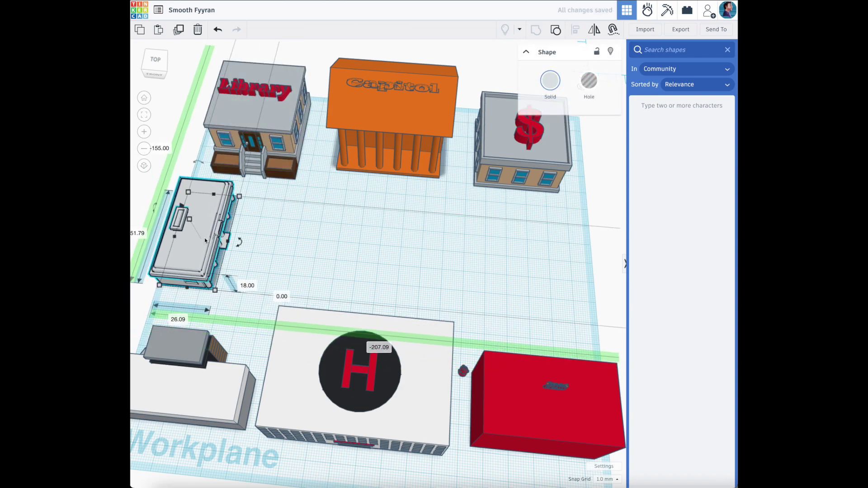
pyautogui.click(143, 59)
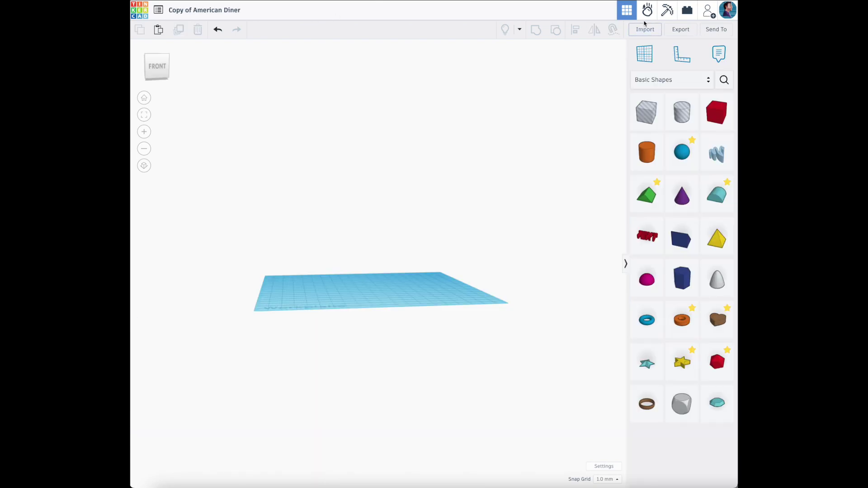
# - Leave the diner copy and search the community designs for "stadium"
pyautogui.click(162, 13)
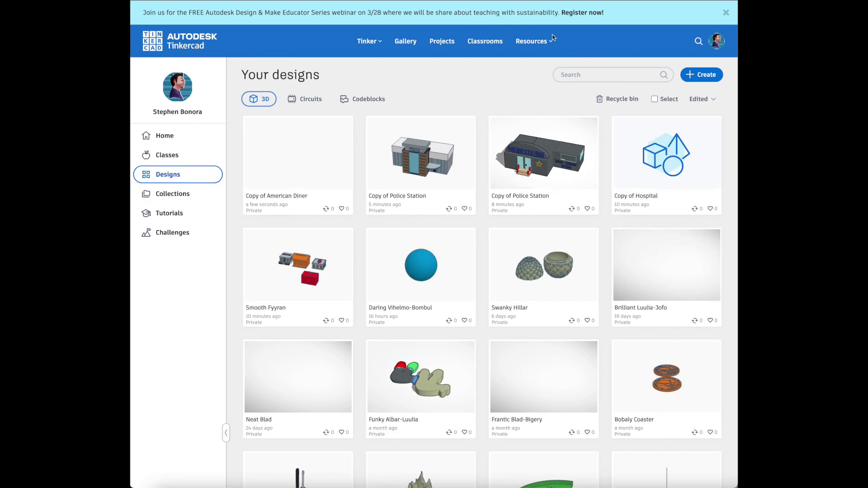
pyautogui.click(699, 41)
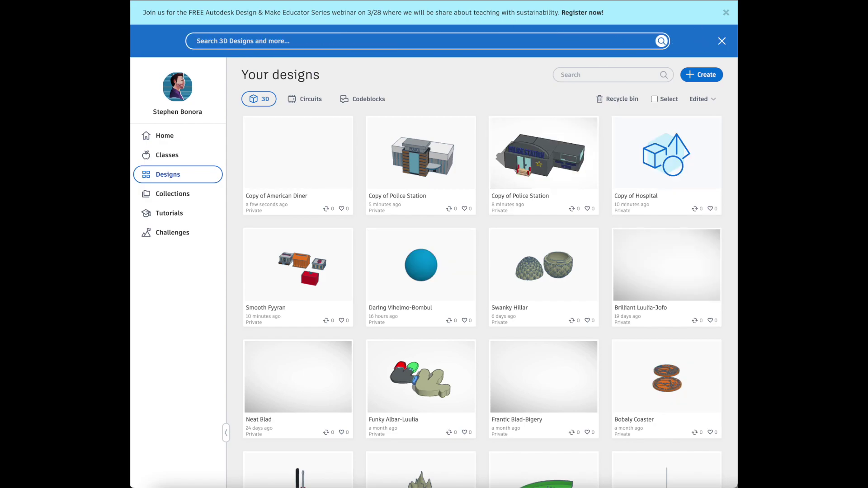
pyautogui.write('stadium')
pyautogui.press('Return')
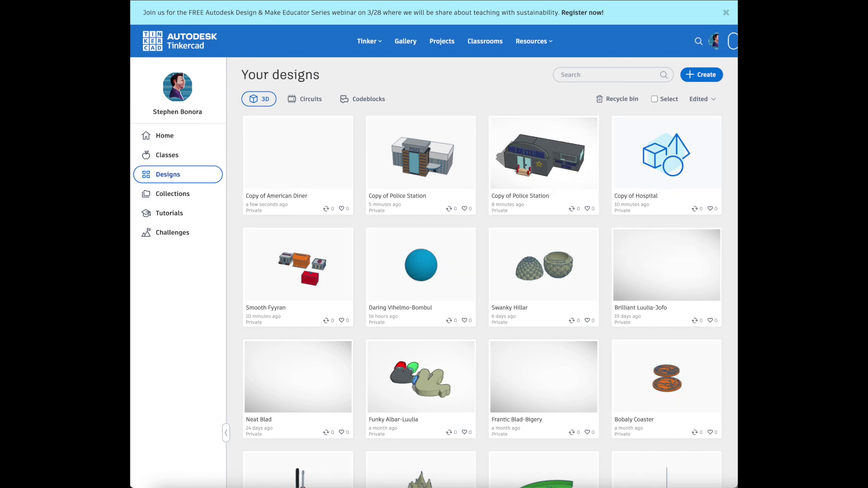
# - Find the Stadium design remixed from Camp Nou in the results and open an editable copy of it
pyautogui.scroll(-3, 411, 246)
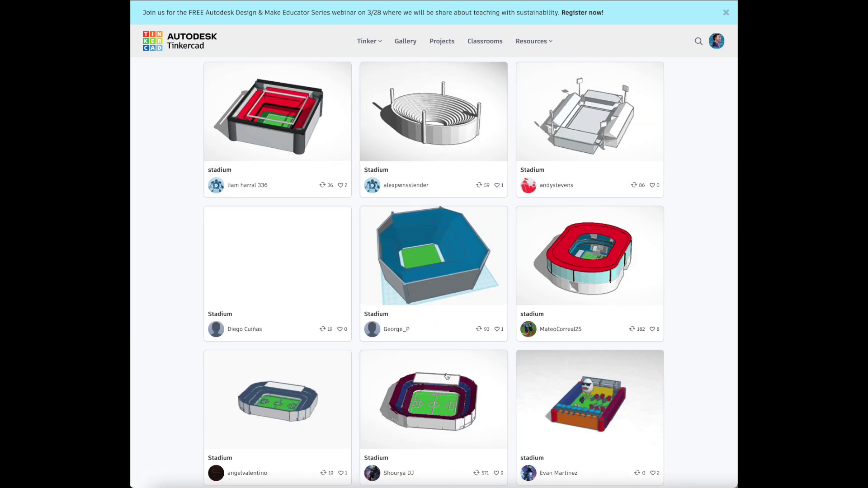
pyautogui.scroll(-2, 448, 378)
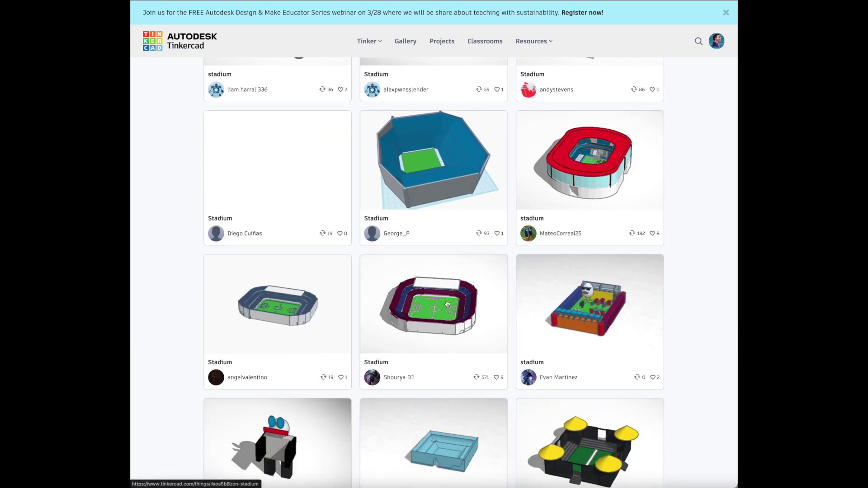
pyautogui.click(431, 312)
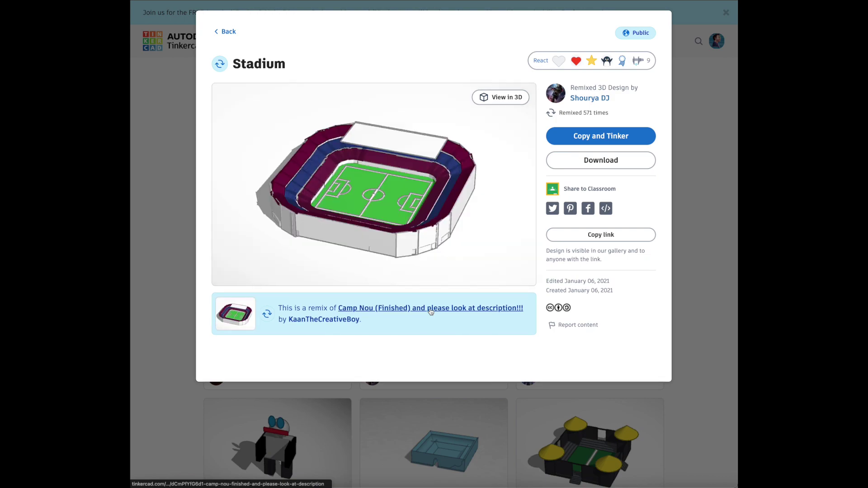
pyautogui.click(572, 144)
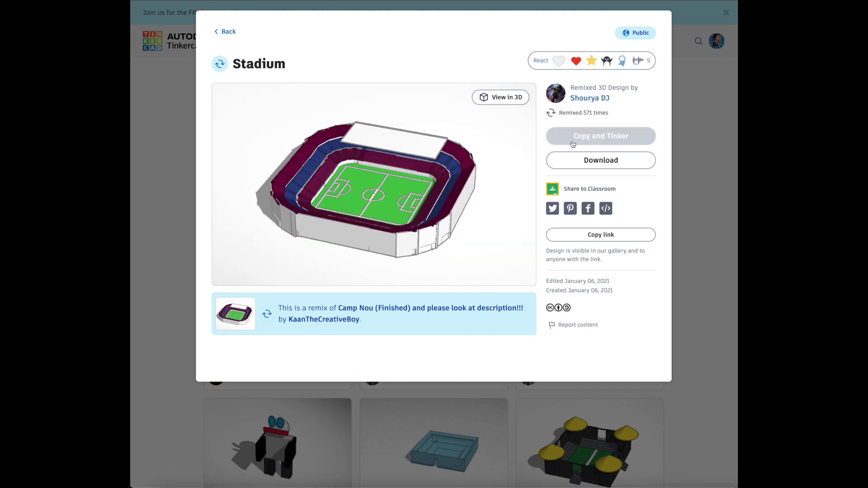
# - Group all the stadium's parts into one shape and reduce its size to 20 mm high
pyautogui.moveTo(521, 239); pyautogui.dragTo(351, 55)
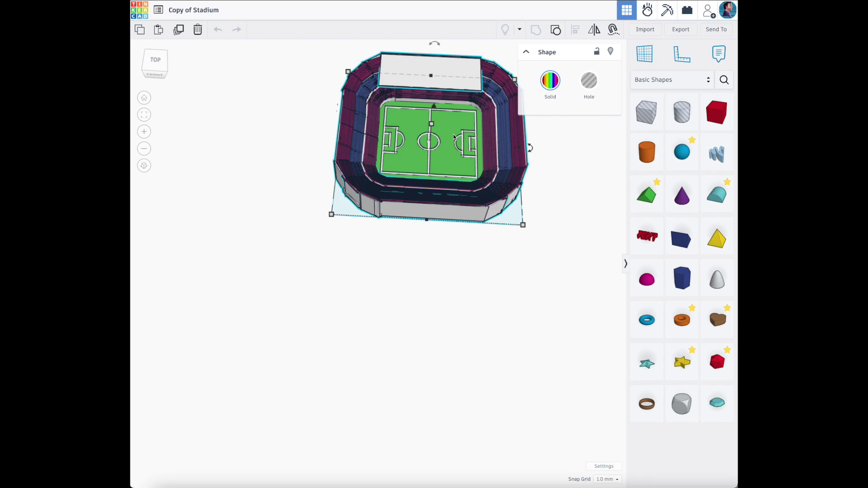
pyautogui.keyDown('shift'); pyautogui.moveTo(432, 124); pyautogui.dragTo(432, 139); pyautogui.keyUp('shift')
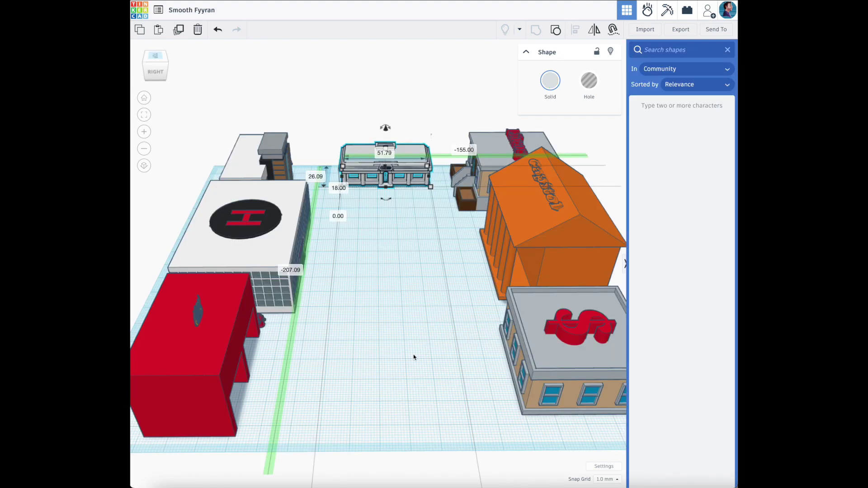
# - Paste the stadium into the city scene and place it at the street's open end, beyond the bank and fire station
pyautogui.scroll(-8, 414, 357)
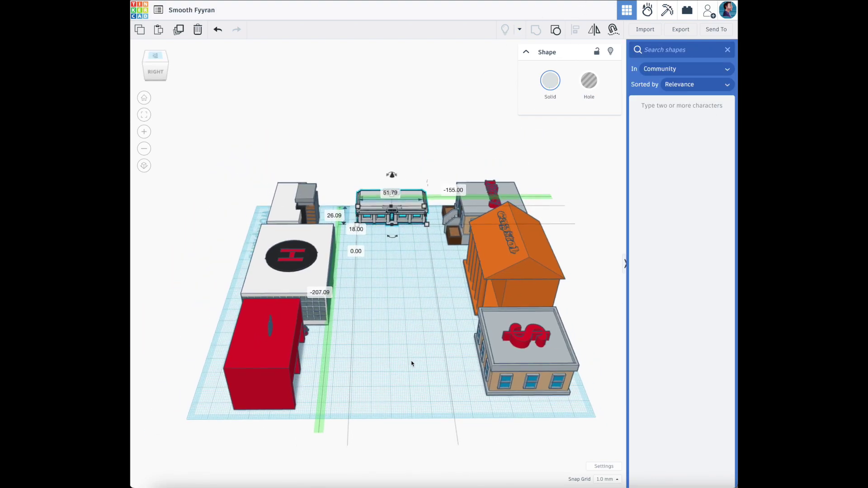
pyautogui.click(401, 421)
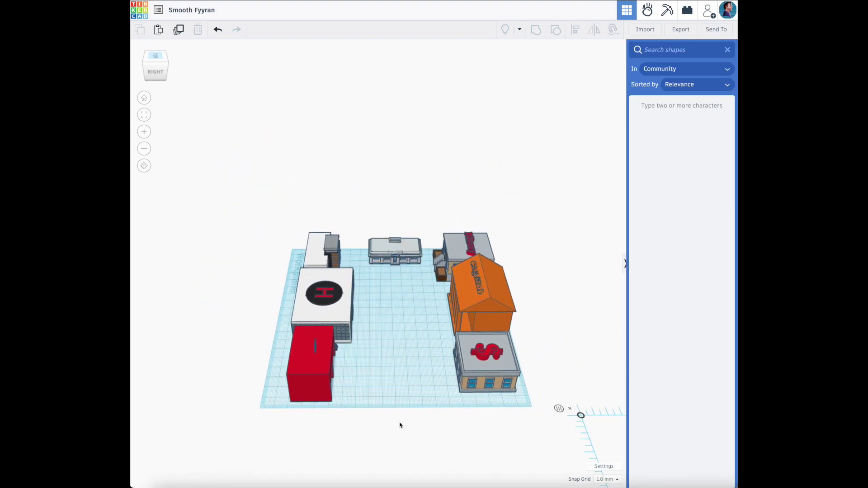
pyautogui.press('super+v')
pyautogui.moveTo(440, 310); pyautogui.dragTo(358, 474)
pyautogui.moveTo(149, 78)
pyautogui.mouseDown()
pyautogui.moveTo(202, 72)
pyautogui.moveTo(140, 69)
pyautogui.moveTo(181, 71)
pyautogui.moveTo(184, 64)
pyautogui.moveTo(156, 75)
pyautogui.mouseUp()
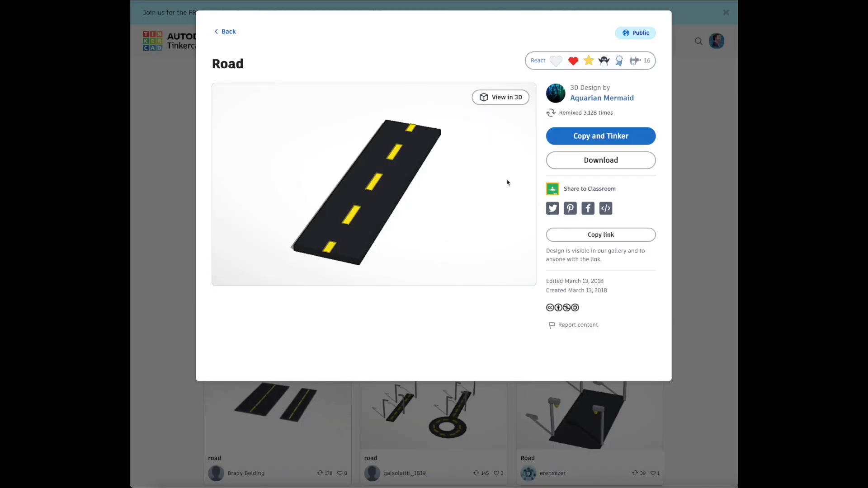
# - Make an editable copy of the community Road design and place its 80 × 20 mm road beside the hospital in the city scene
pyautogui.click(581, 139)
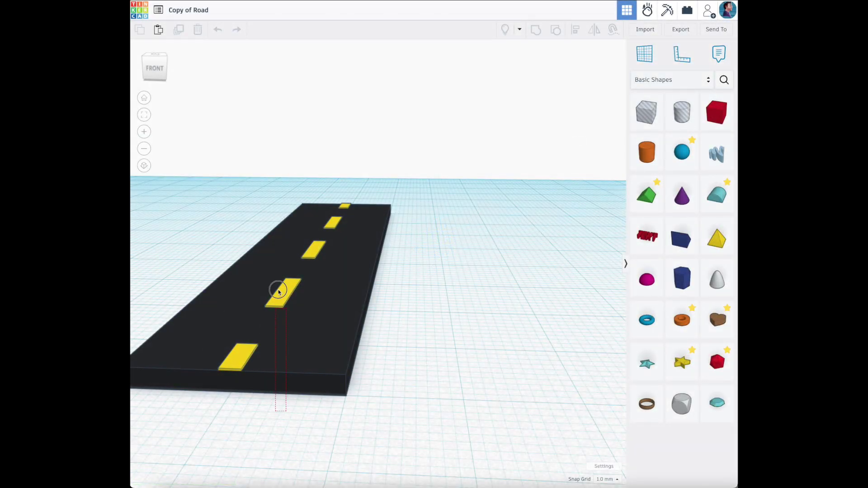
pyautogui.moveTo(288, 409); pyautogui.dragTo(358, 141)
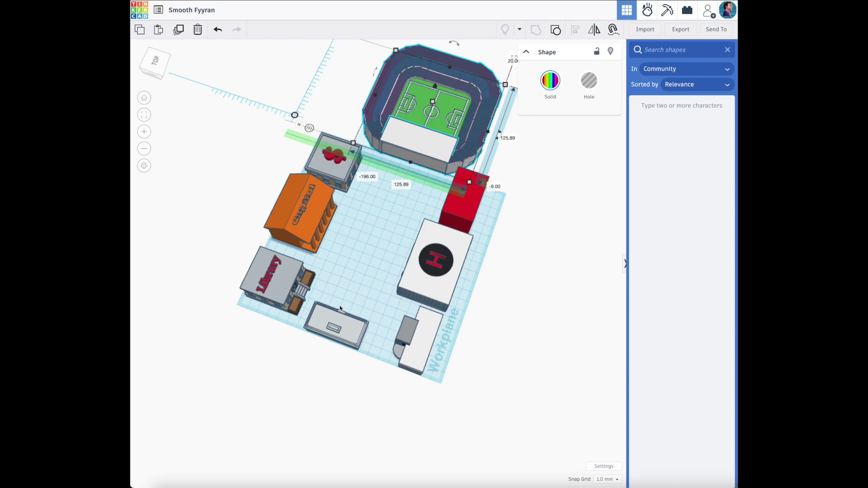
pyautogui.hotkey('ctrl', 'v')
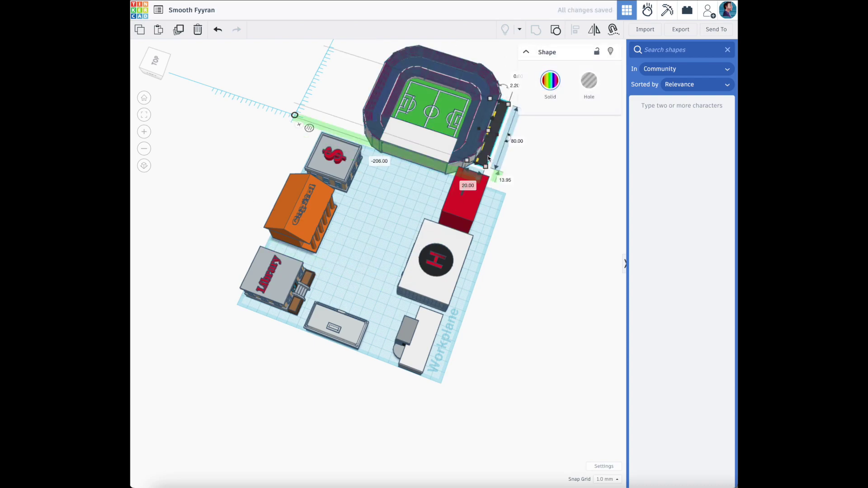
pyautogui.moveTo(488, 158); pyautogui.dragTo(377, 311)
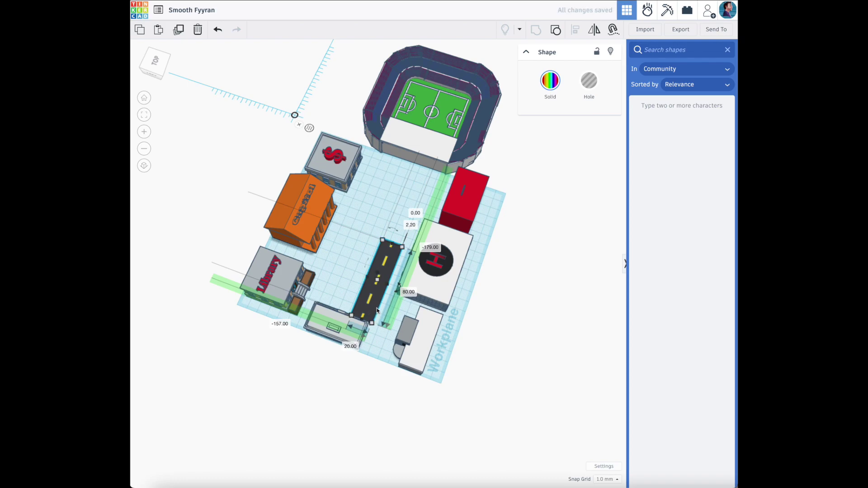
# - Extend the road toward the stadium with a second pasted section placed end to end, and group both sections
pyautogui.hotkey('ctrl', 'v')
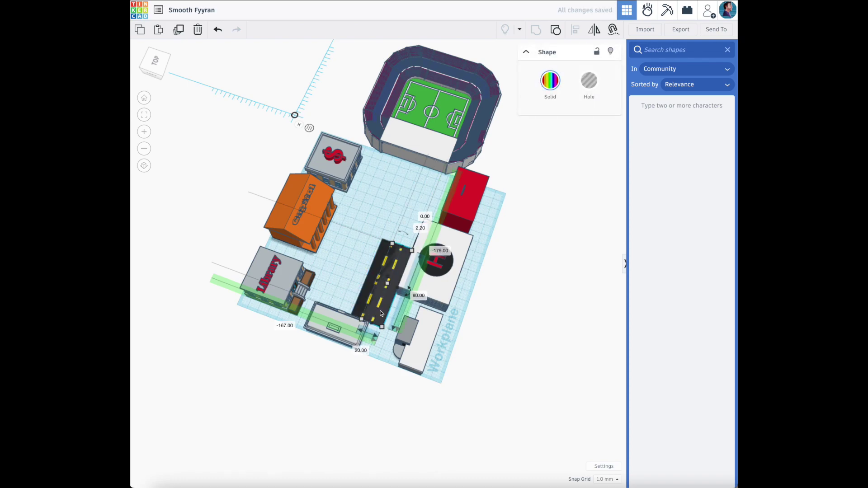
pyautogui.moveTo(380, 313); pyautogui.dragTo(397, 258)
pyautogui.click(357, 234)
pyautogui.click(536, 31)
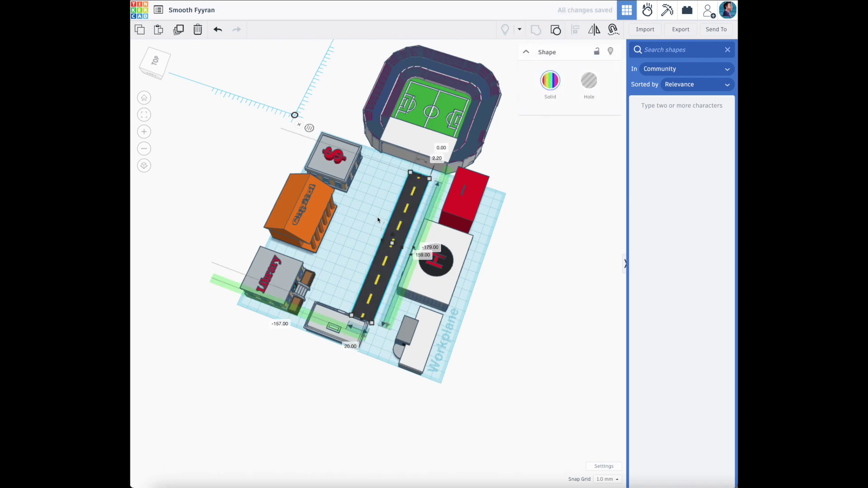
# - Lengthen the grouped road to 170 mm so that it reaches the stadium
pyautogui.click(370, 223)
pyautogui.click(406, 181)
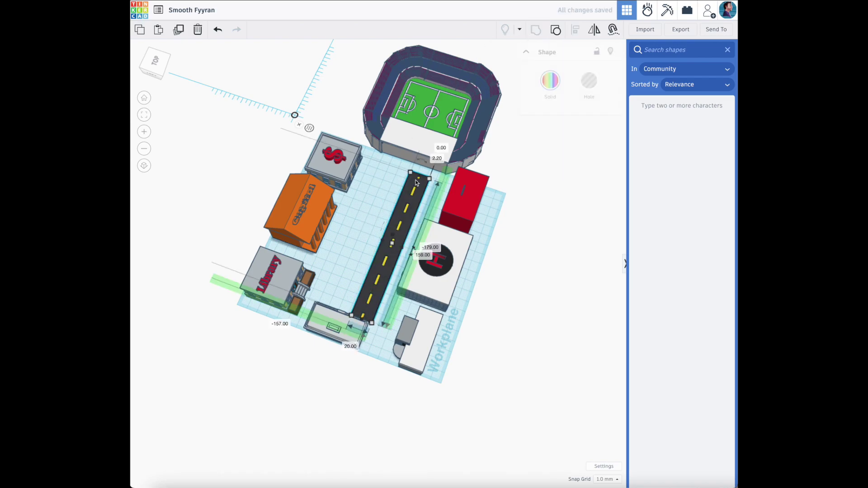
pyautogui.moveTo(425, 171); pyautogui.dragTo(425, 169)
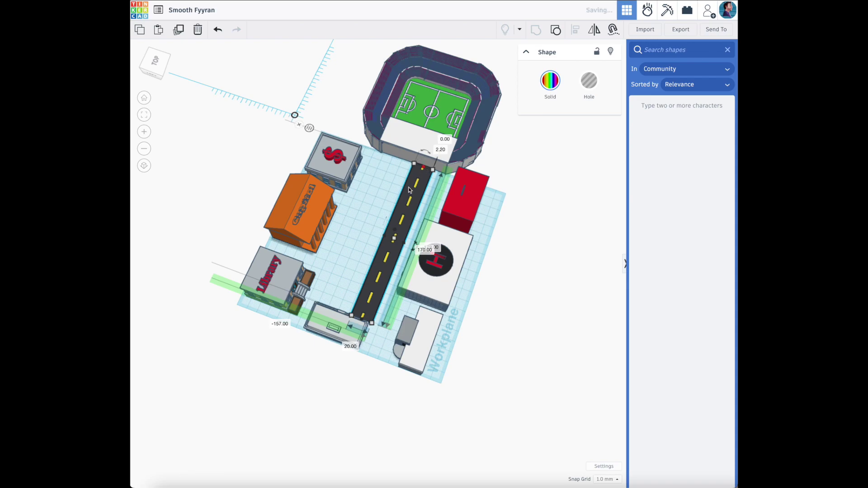
# - Duplicate the 170 mm road and place the copy parallel to it, on the Library, Capitol and bank side of the street
pyautogui.click(364, 230)
pyautogui.click(392, 251)
pyautogui.hotkey('ctrl', 'd')
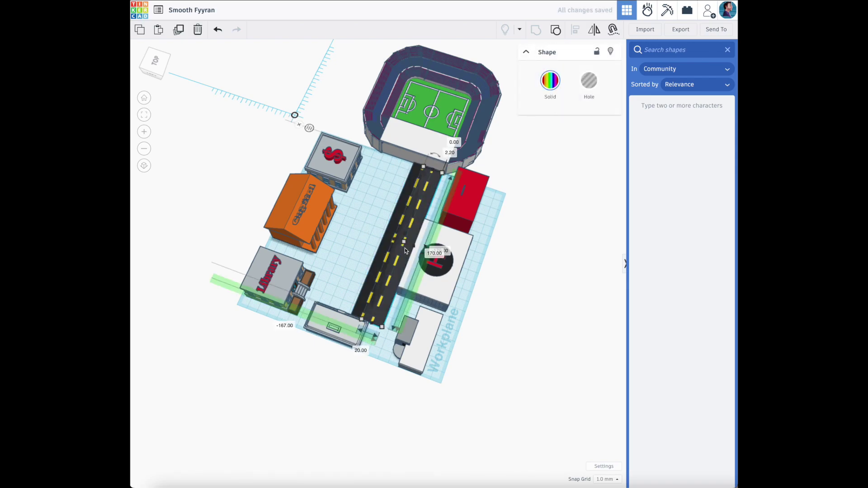
pyautogui.moveTo(388, 253); pyautogui.dragTo(364, 238)
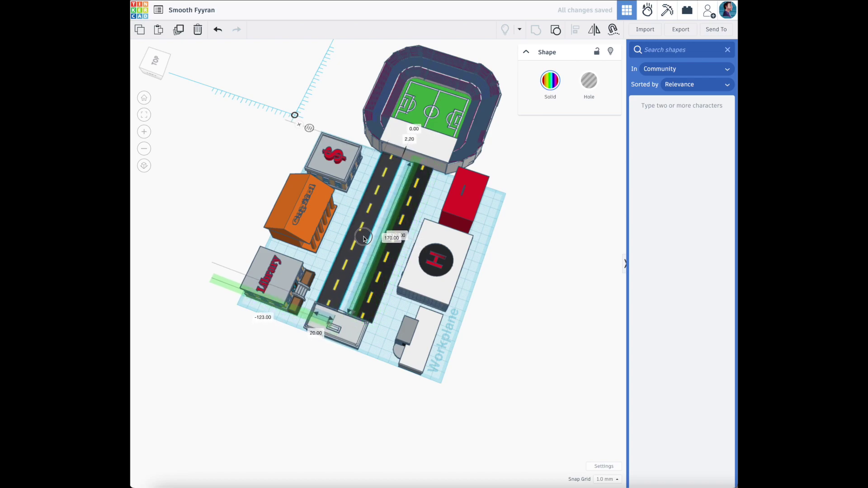
pyautogui.click(192, 151)
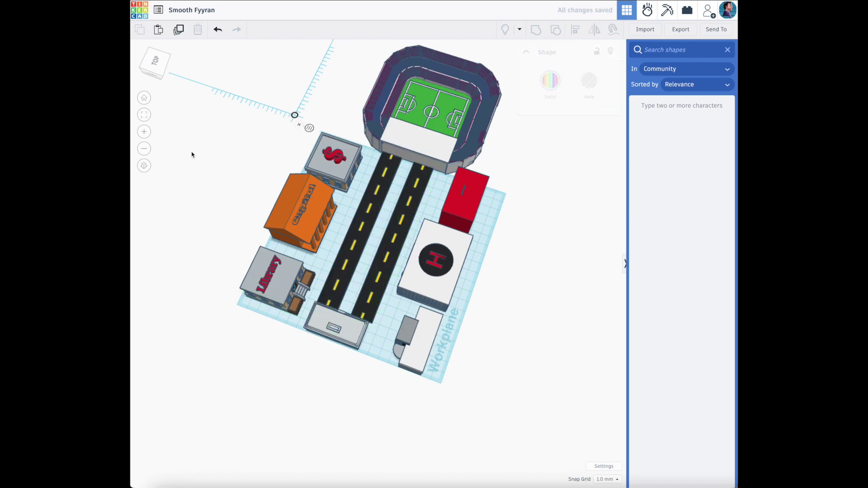
# - Rotate the stadium half a turn on the ground plane so that its white roof section lies on the side away from the roads
pyautogui.moveTo(149, 75); pyautogui.dragTo(169, 67)
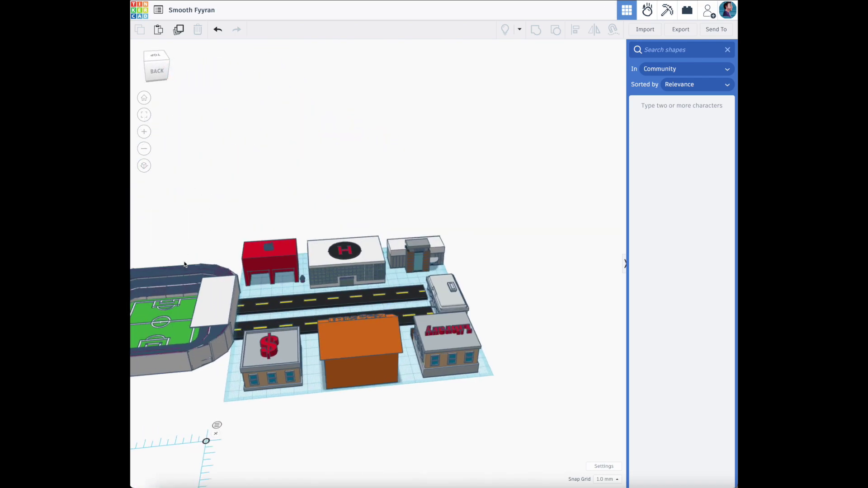
pyautogui.click(189, 293)
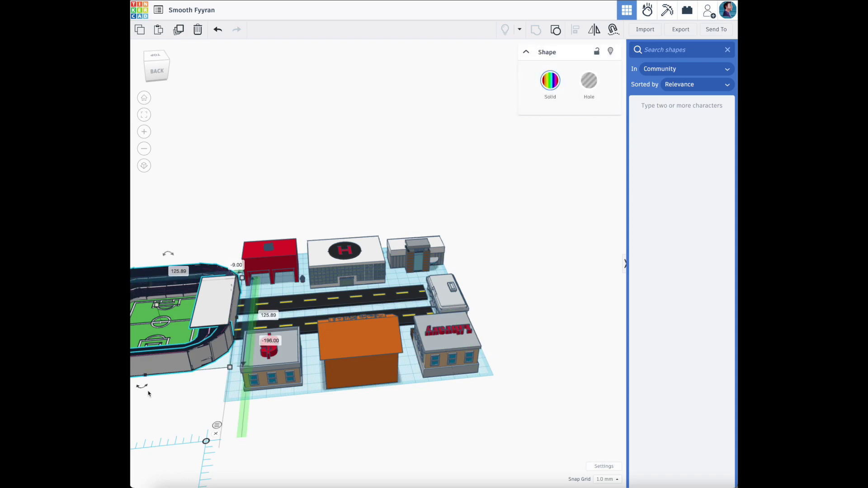
pyautogui.moveTo(148, 387); pyautogui.dragTo(188, 260)
pyautogui.click(363, 450)
pyautogui.click(160, 63)
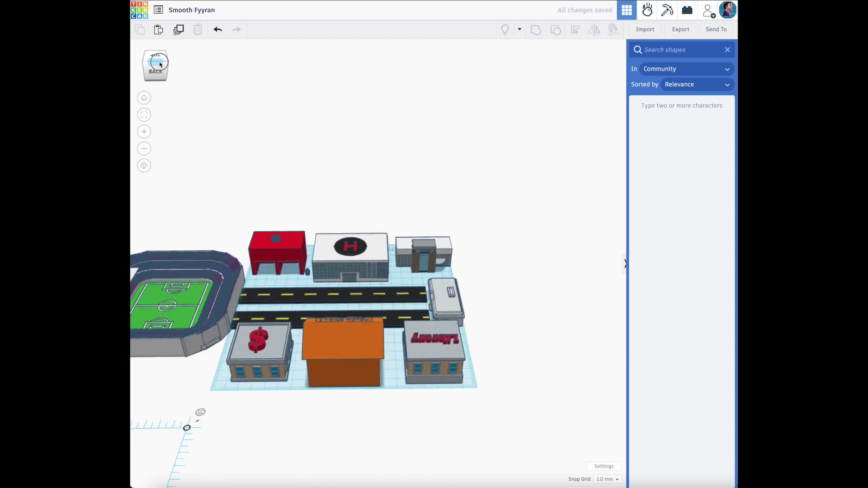
pyautogui.moveTo(160, 65); pyautogui.dragTo(132, 67)
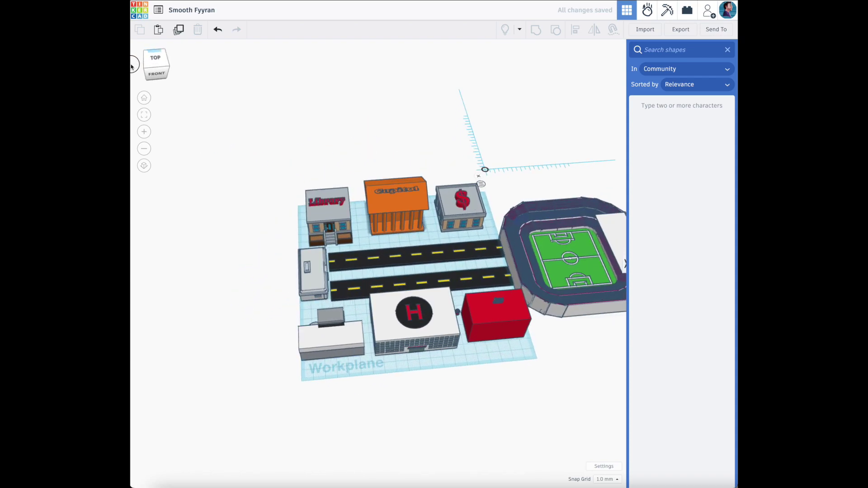